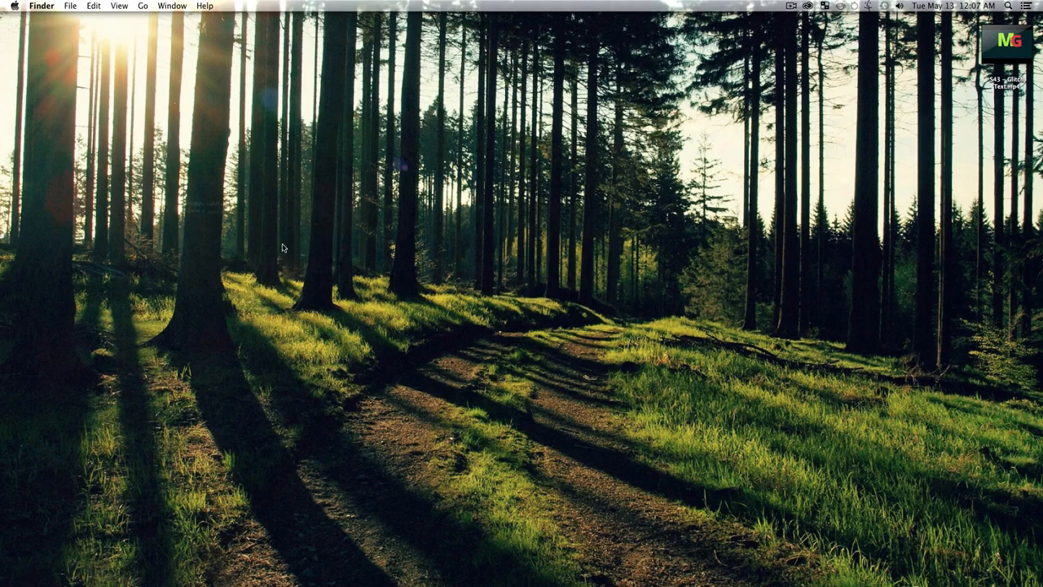
Open S43 - Glitch Text.mp4 from the desktop, play and scrub through the glitch text animation, and minimize the player.
drag(283, 248, 761, 467)
mouse_move(983, 63)
double_click(986, 61)
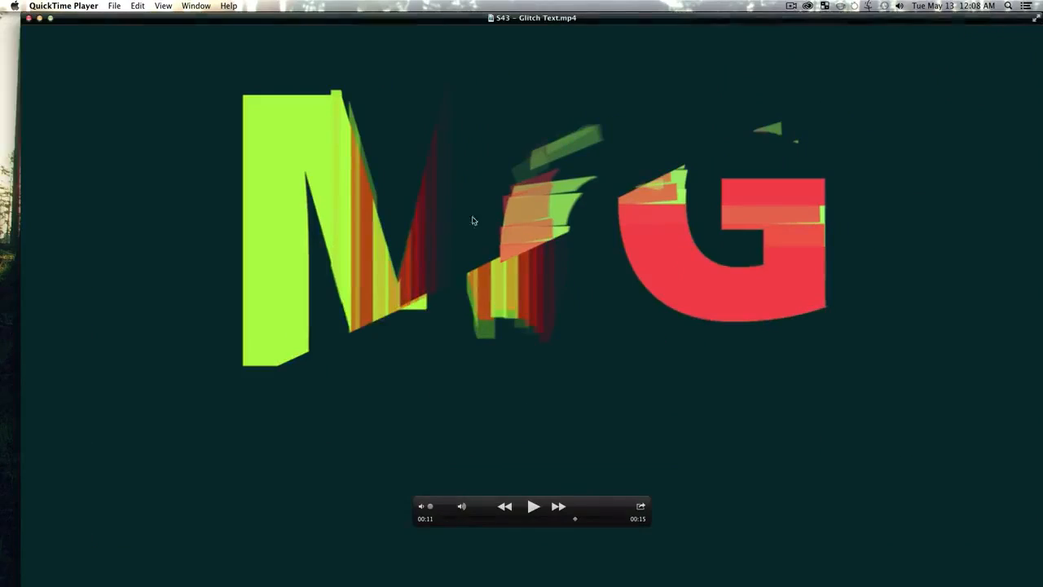
drag(476, 518, 450, 506)
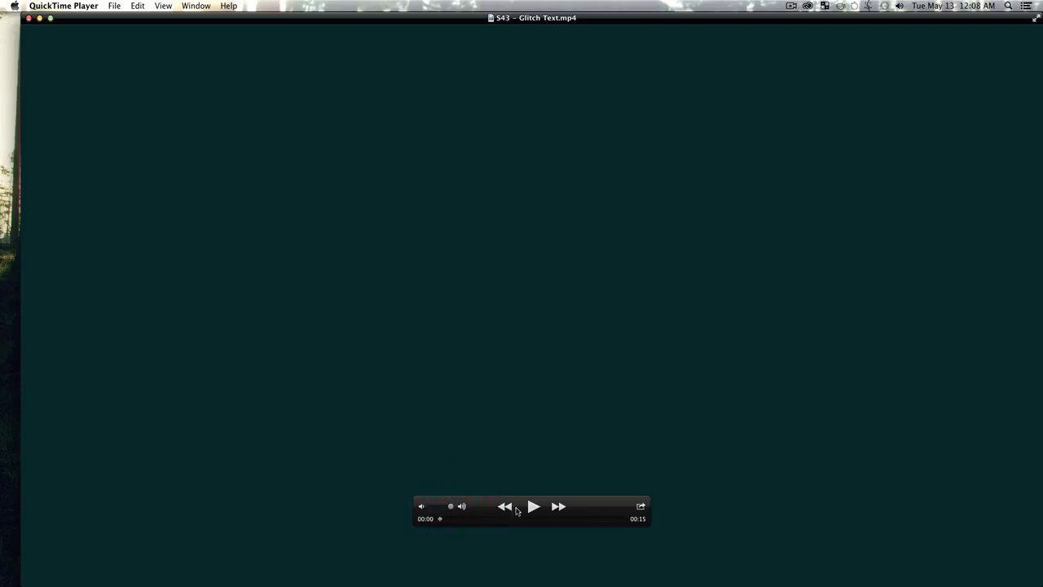
drag(586, 516, 182, 572)
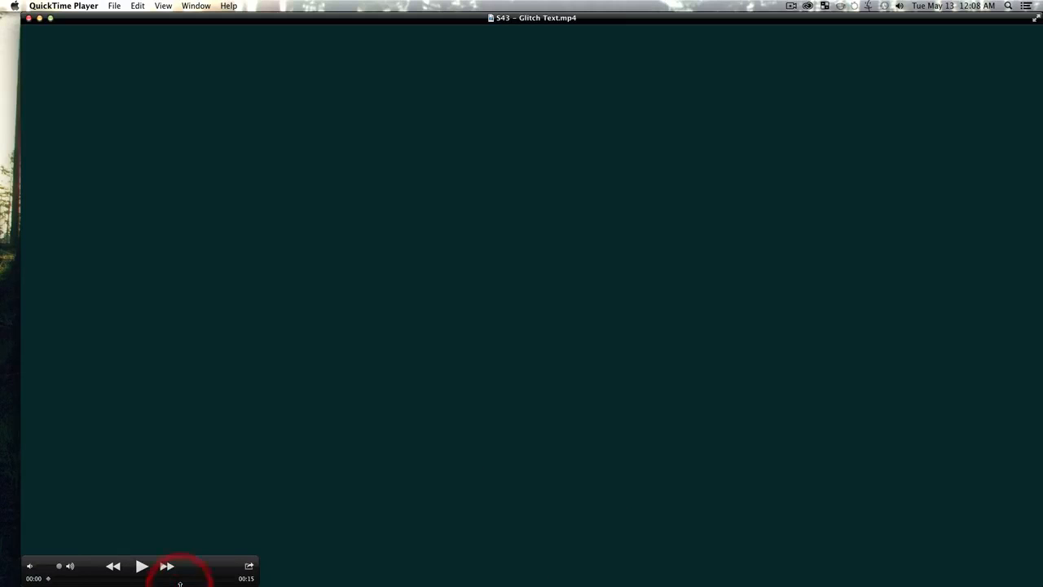
click(141, 566)
mouse_move(2, 440)
click(28, 566)
drag(52, 581, 132, 581)
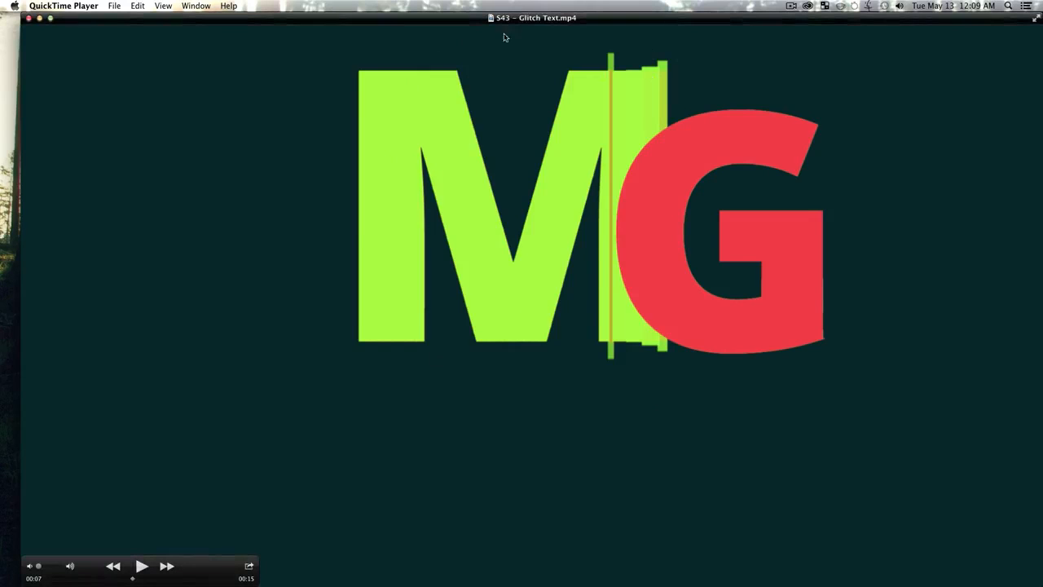
double_click(138, 18)
click(215, 299)
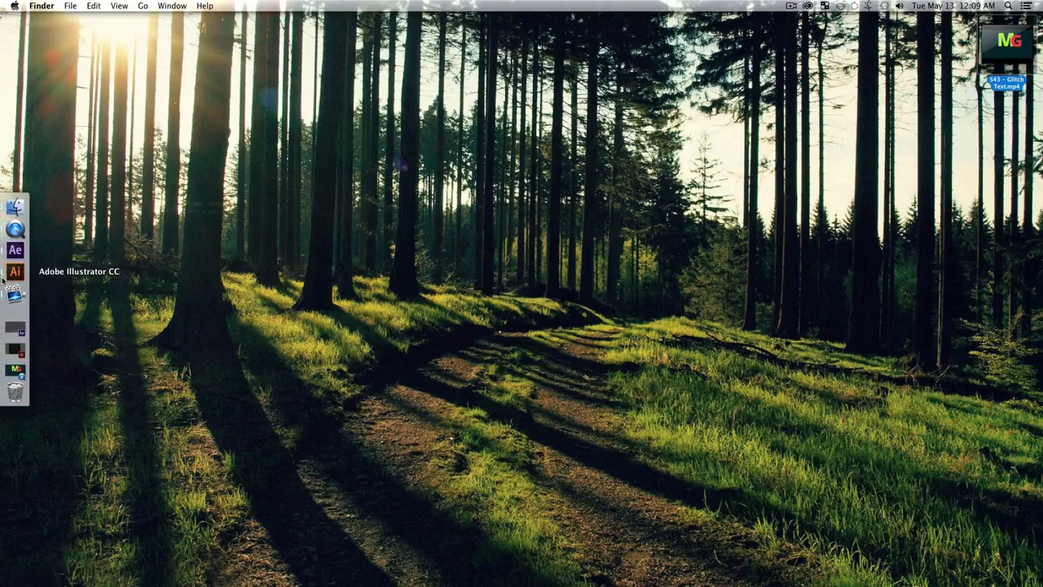
Switch to Adobe Illustrator and create a new document with the current settings.
click(4, 273)
click(638, 306)
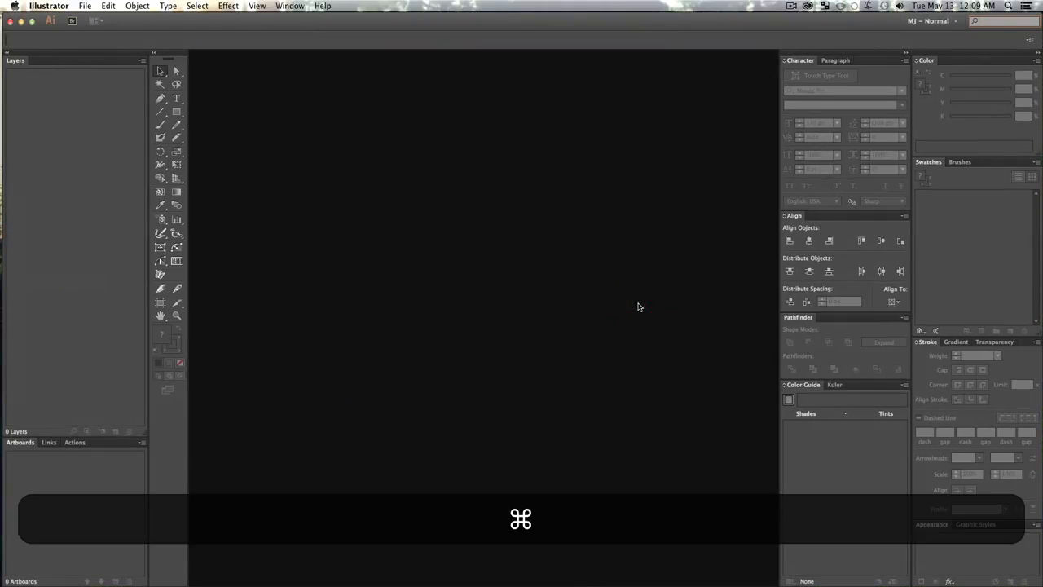
key(super+n)
key(super+Return)
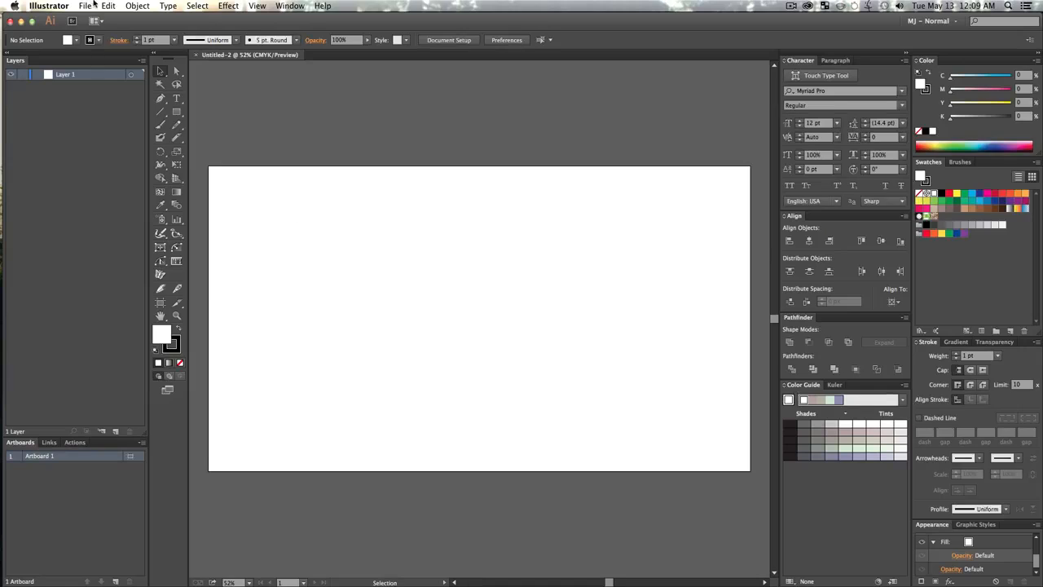
Change the document color mode to RGB Color.
click(86, 5)
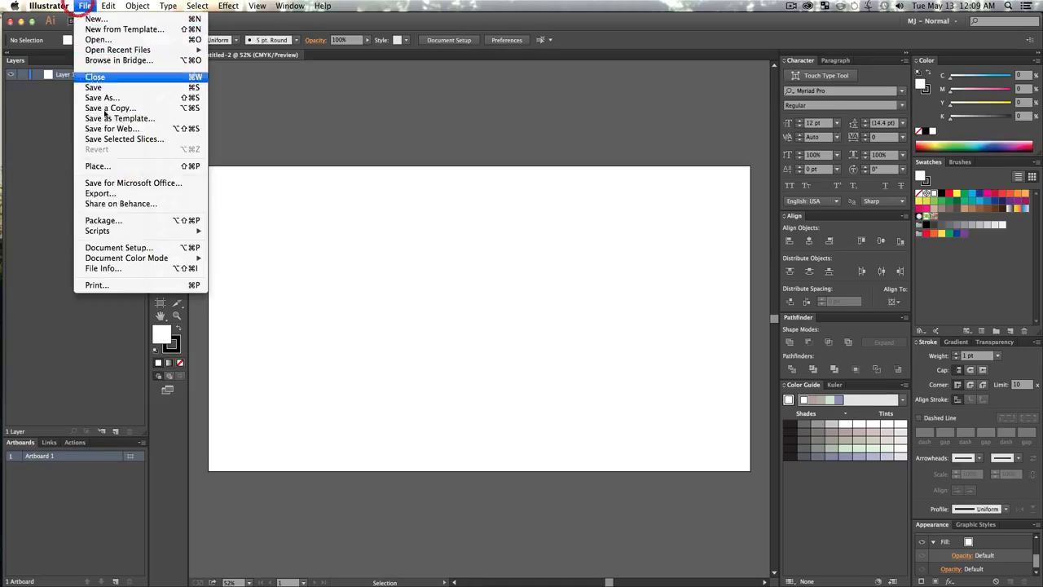
mouse_move(129, 258)
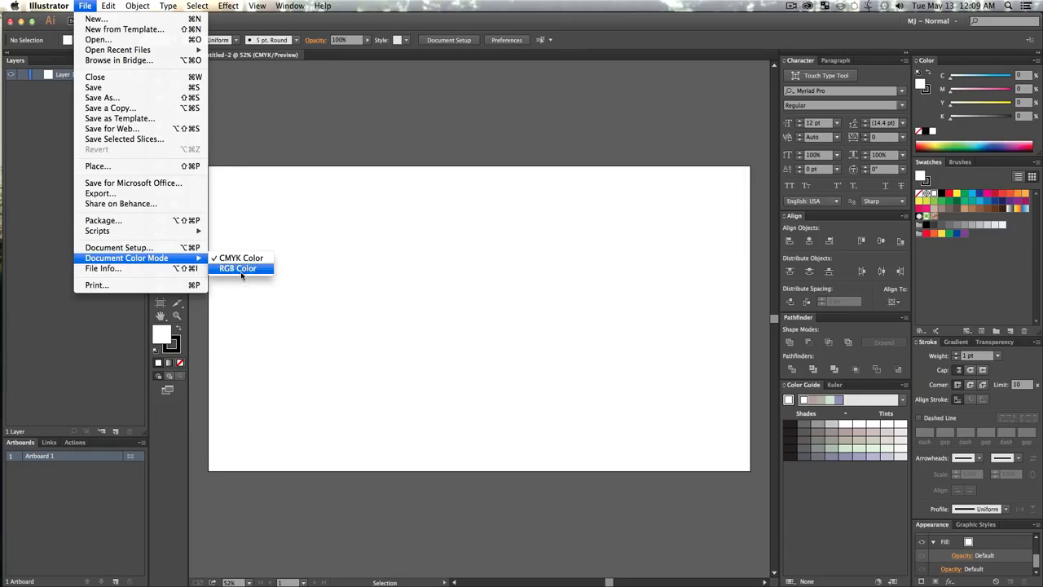
click(241, 269)
click(500, 289)
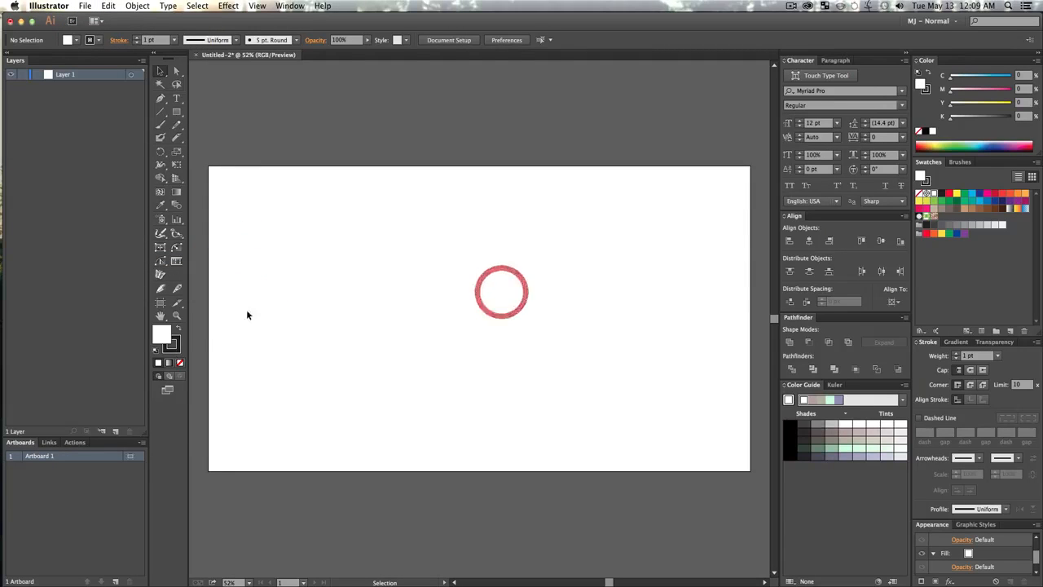
Create a large area text box in the upper middle of the artboard and set its font to News Cycle.
click(176, 97)
drag(308, 170, 599, 405)
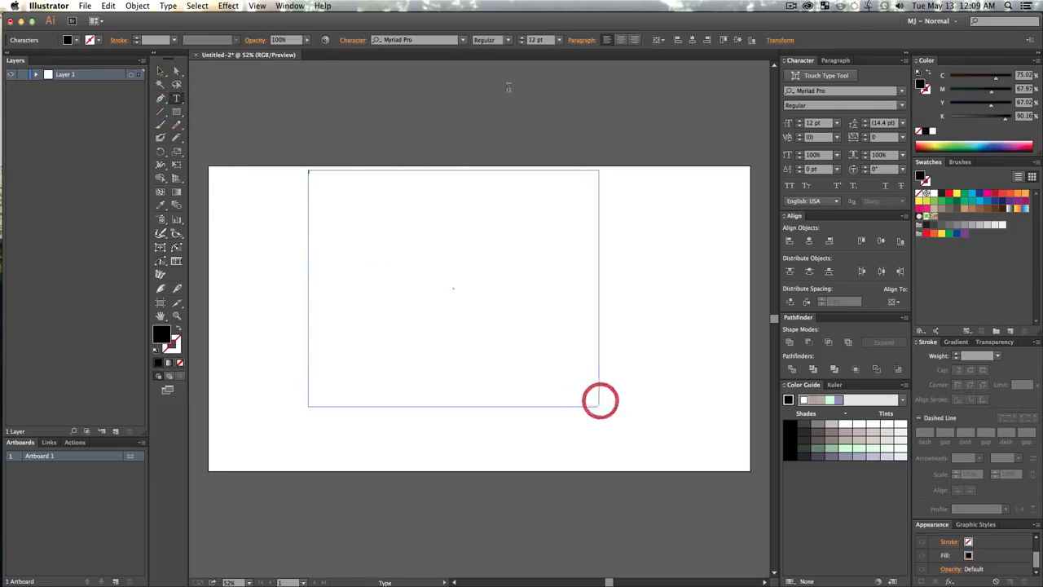
click(428, 40)
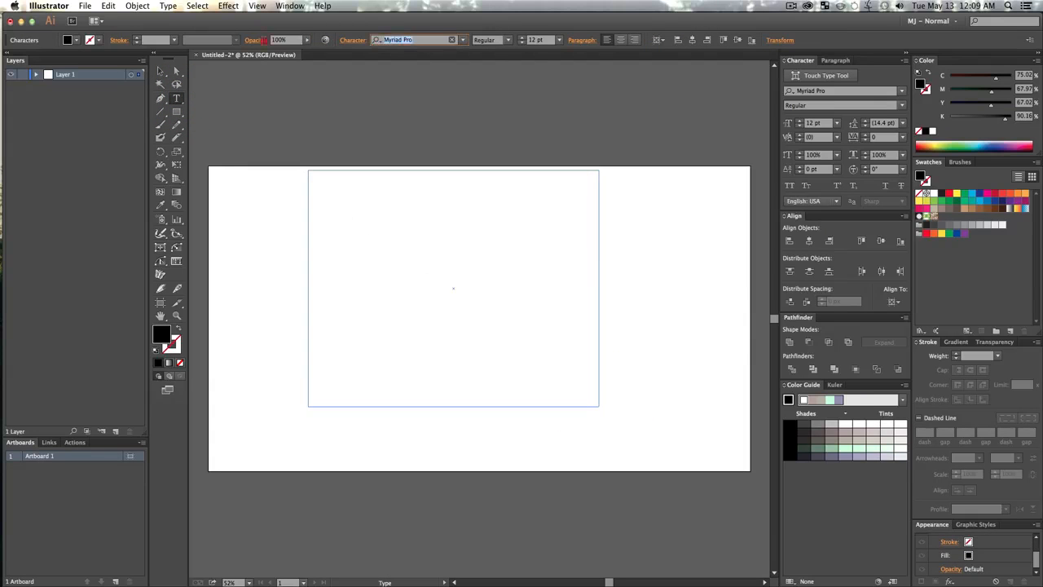
click(463, 40)
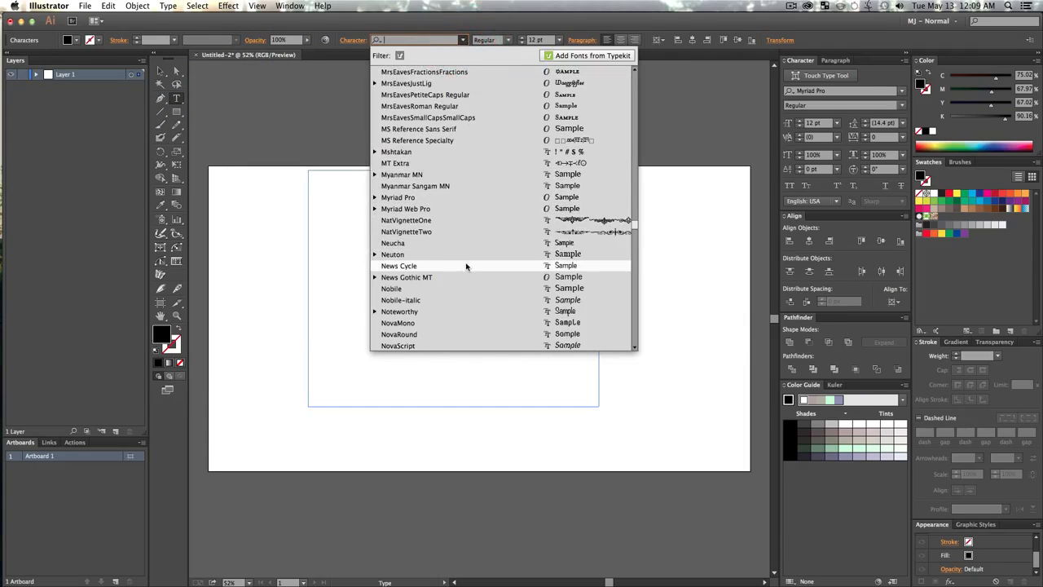
click(468, 266)
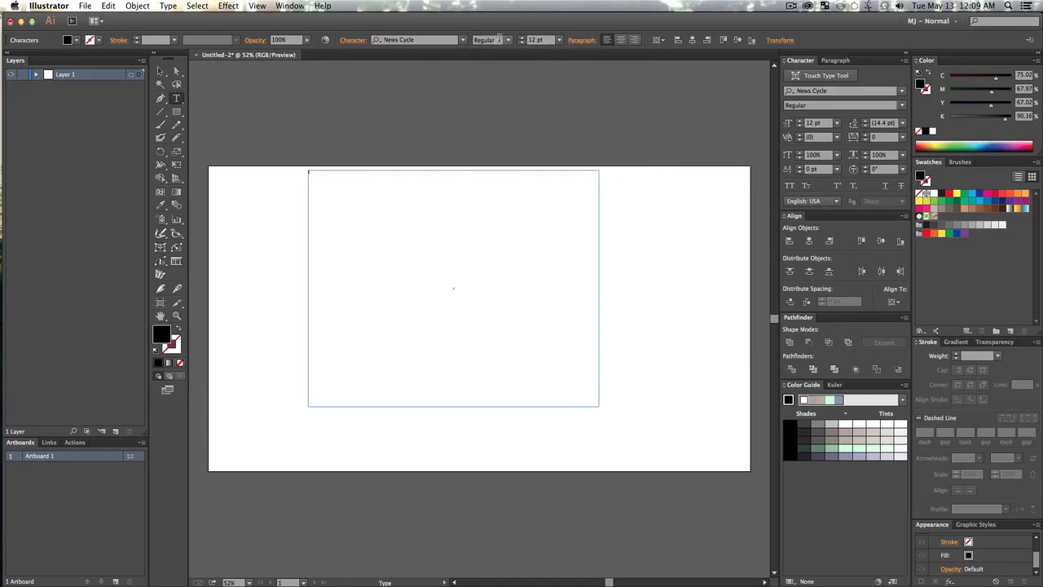
click(507, 39)
click(503, 39)
Set the font size of the text box to 300 pt.
click(547, 39)
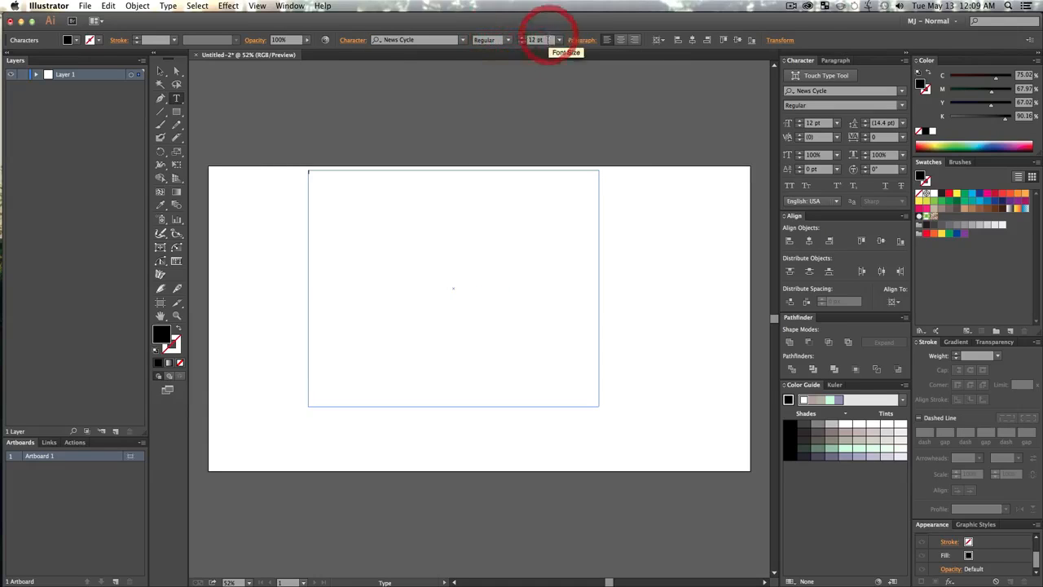
key(shift+Up)
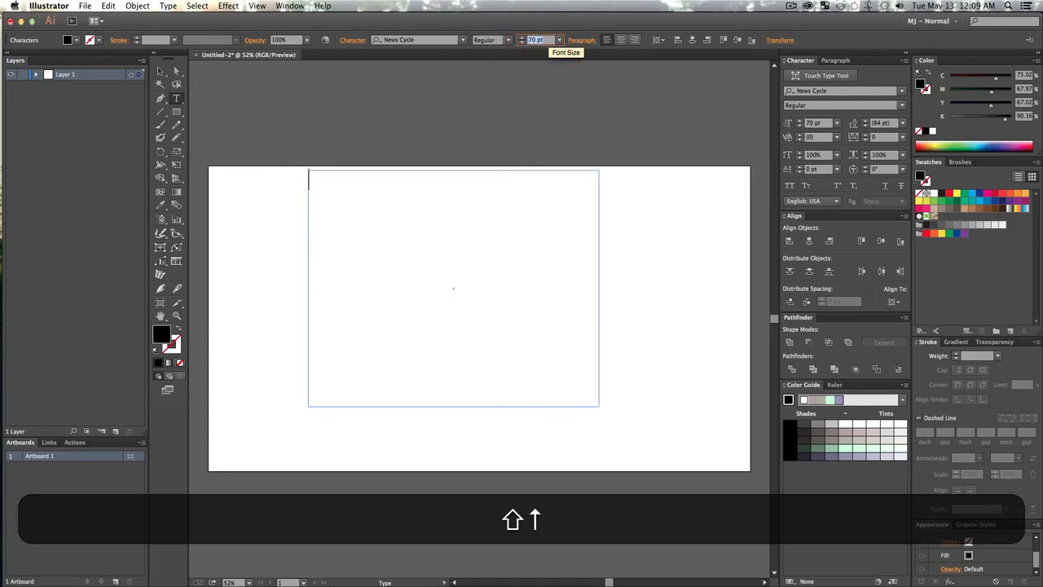
key(shift+Up)
key(shift+Up)
key(shift+Up)
key(shift+Up)
key(shift+Up)
key(shift+Up)
key(shift+Up)
key(shift+Up)
key(shift+Up)
key(shift+Up)
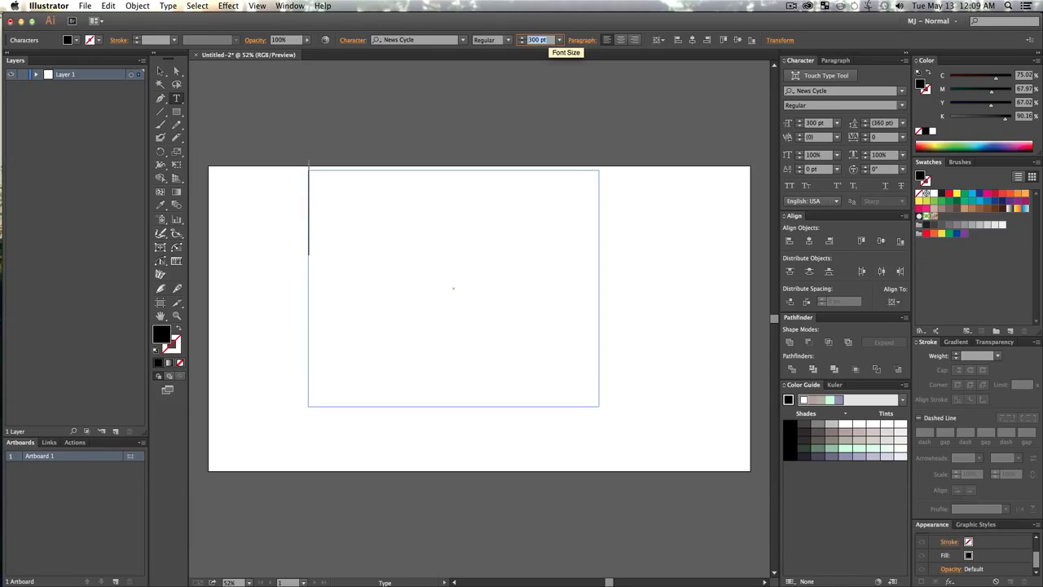
Enter the capital letter M in the text box.
text(M)
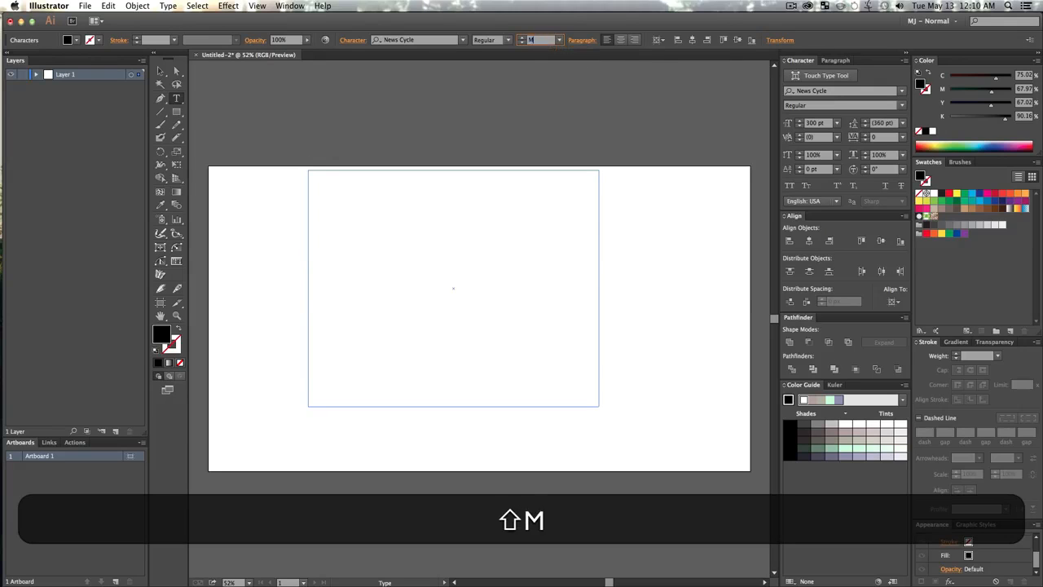
key(super+z)
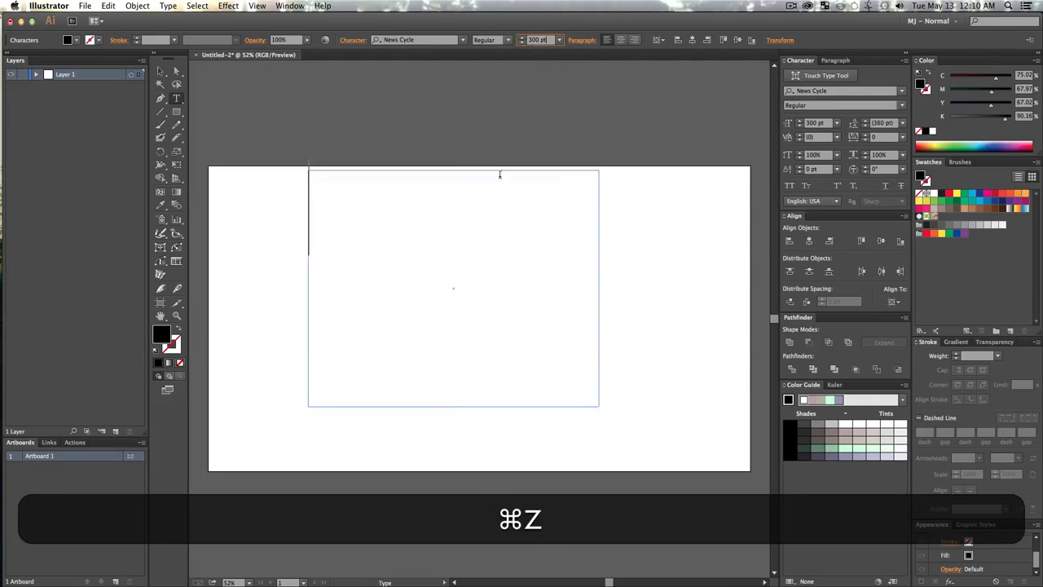
click(415, 215)
text(M)
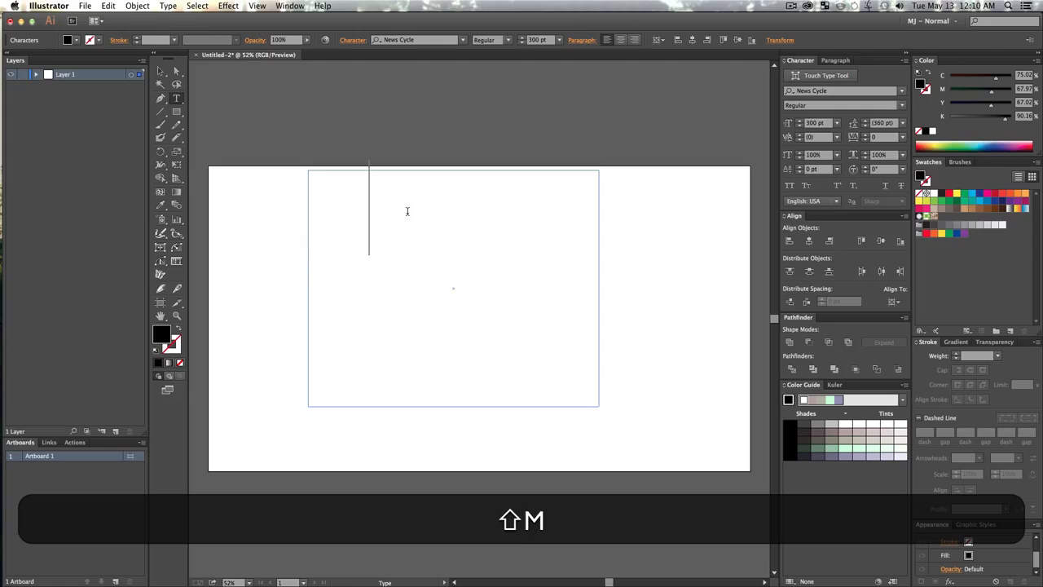
Set the font of the letter M to Optima ExtraBlack.
drag(414, 203, 185, 184)
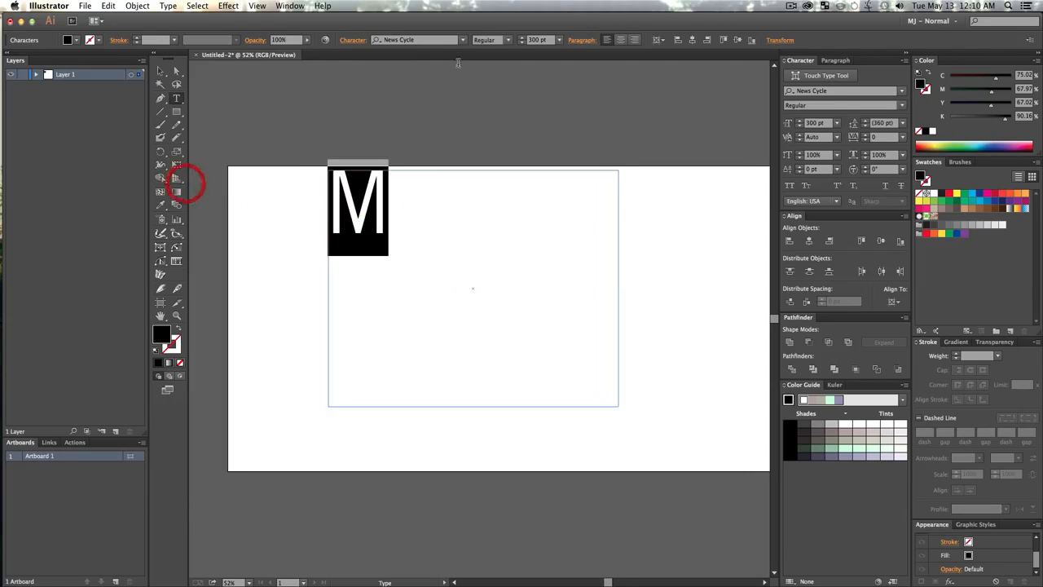
click(440, 40)
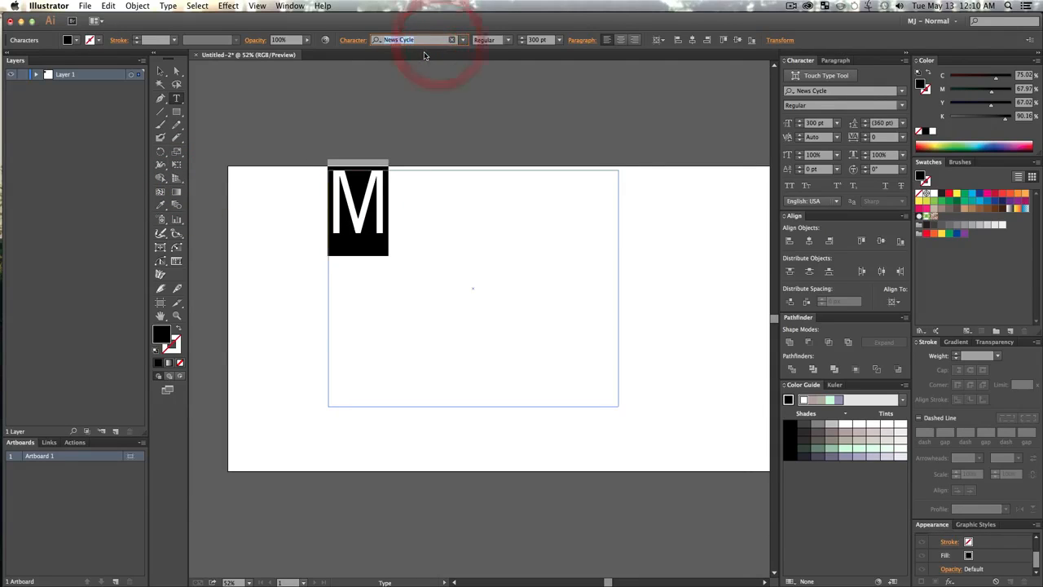
text(op)
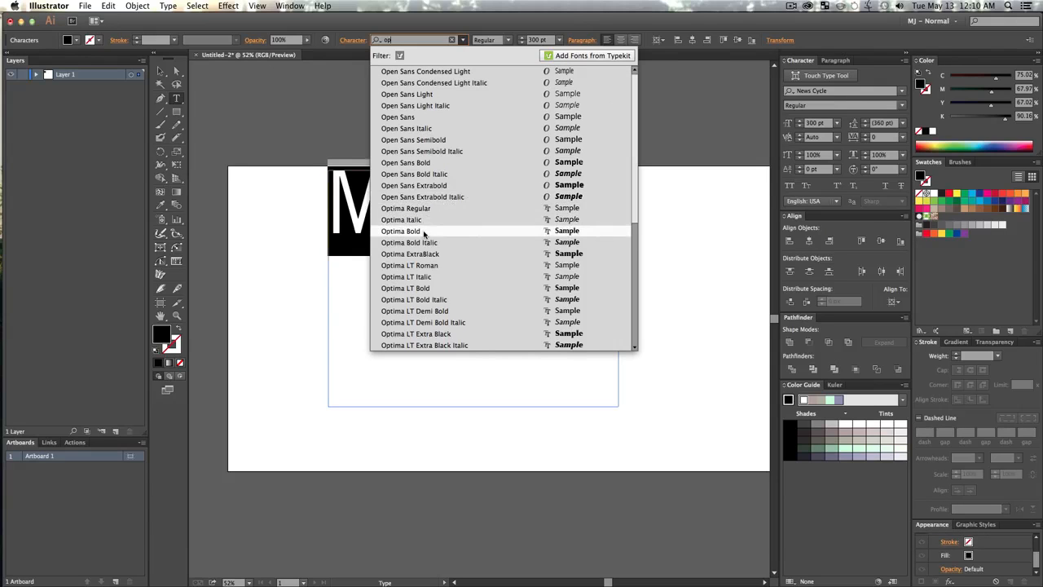
click(444, 254)
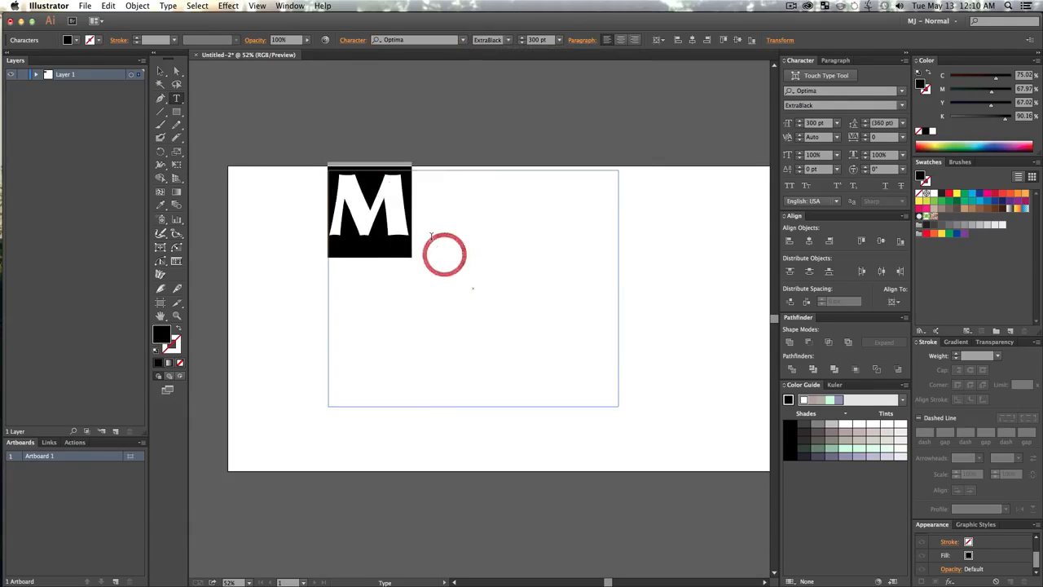
Change the font of the letter M to Langdon.
drag(430, 230, 302, 190)
click(462, 40)
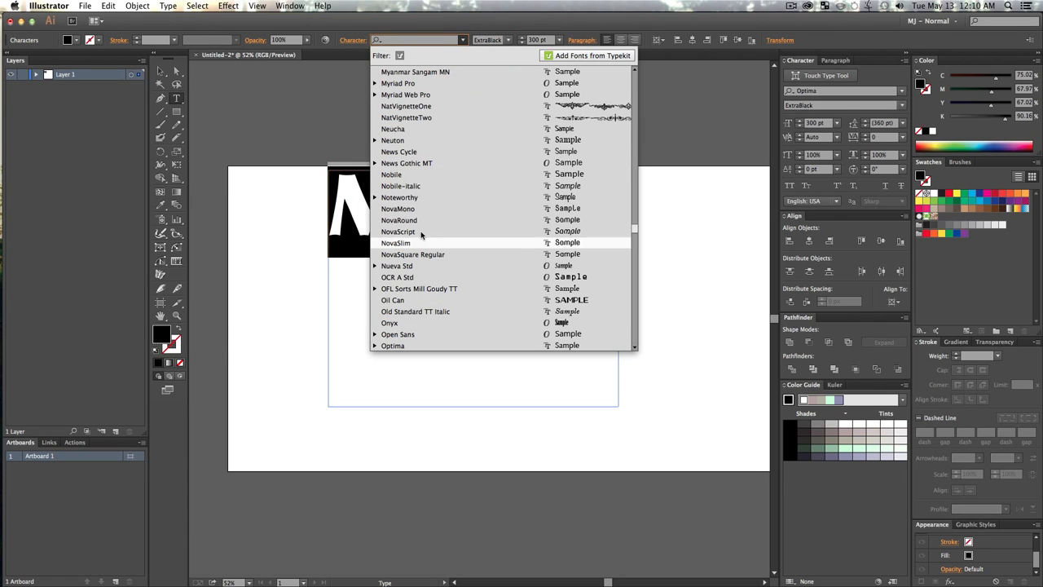
scroll(422, 202, up, 15)
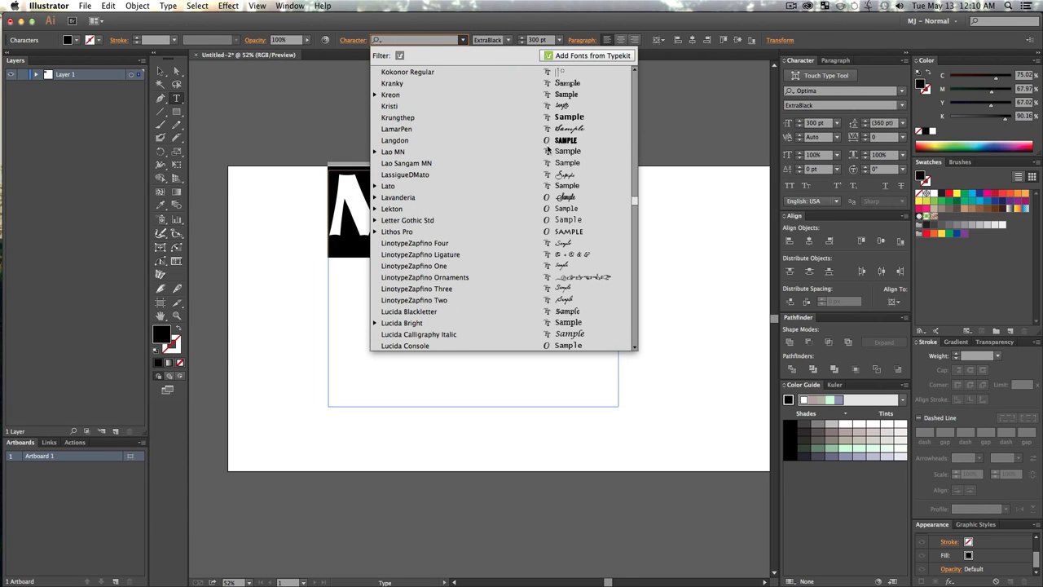
click(544, 143)
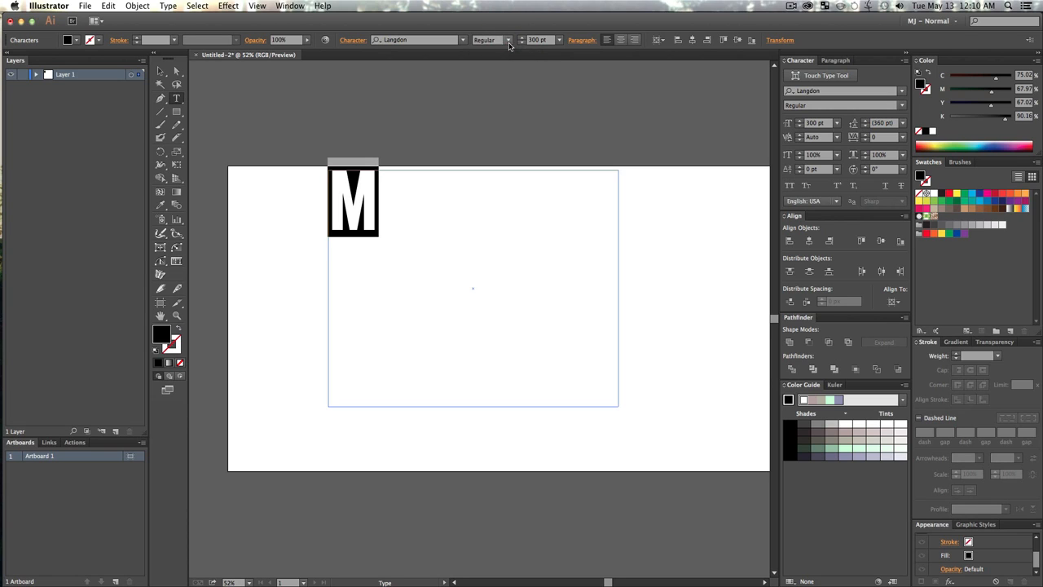
Move the M text box so that the letter sits near the middle of the artboard.
click(161, 72)
drag(388, 172, 491, 255)
click(391, 240)
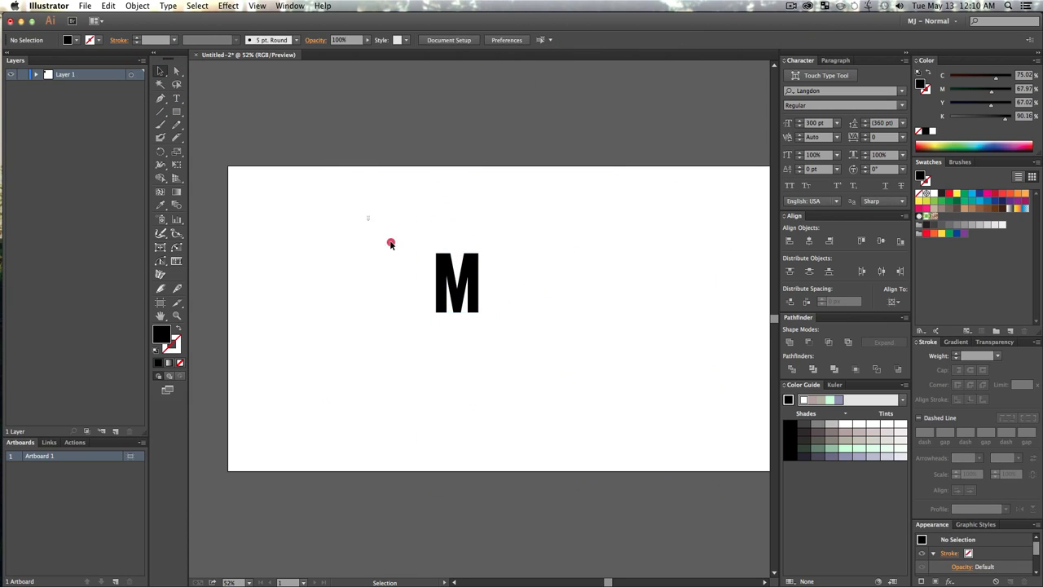
Convert the M text to outlines with Create Outlines.
click(497, 353)
click(535, 219)
drag(337, 182, 542, 368)
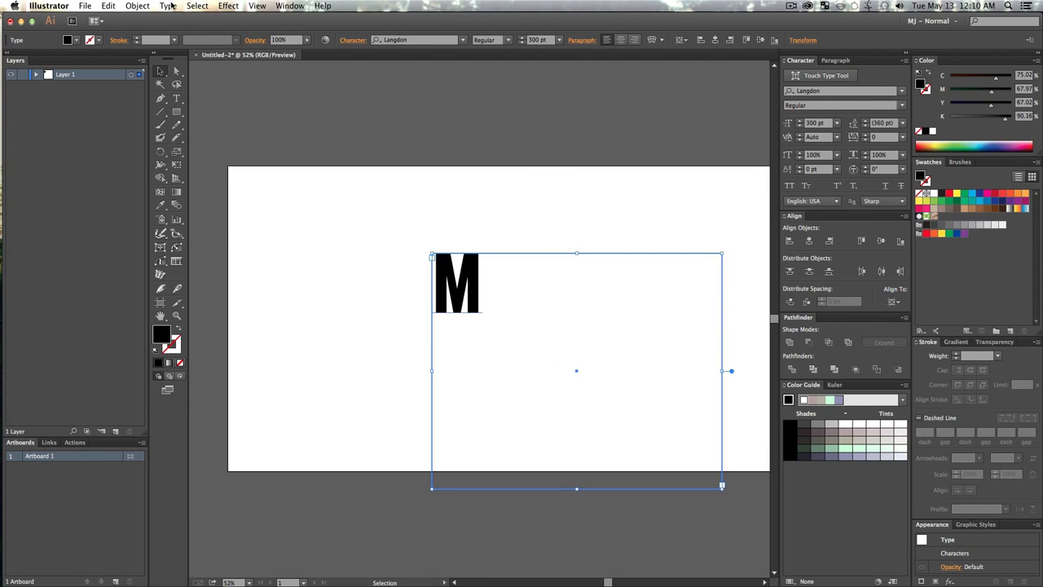
click(169, 6)
click(211, 172)
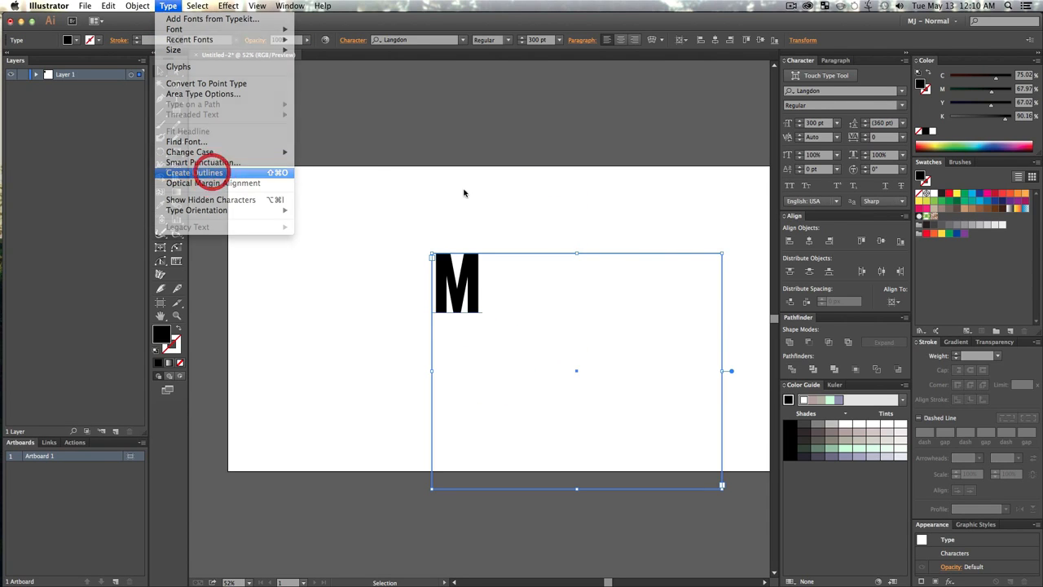
click(489, 196)
Shift the outlined M slightly, try pulling its upper-right corner anchor point outward, and undo that distortion.
drag(474, 271, 646, 328)
key(a)
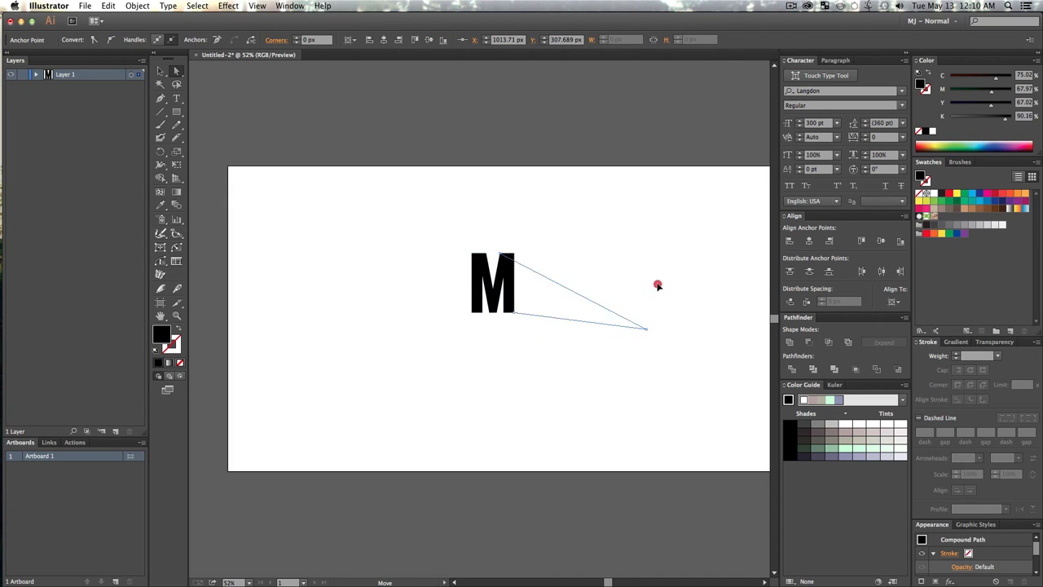
drag(657, 285, 578, 187)
key(super+z)
click(603, 290)
Scale the outlined M up proportionally to about 500 px wide and 700 px high, and move it onto the artboard.
drag(408, 217, 611, 377)
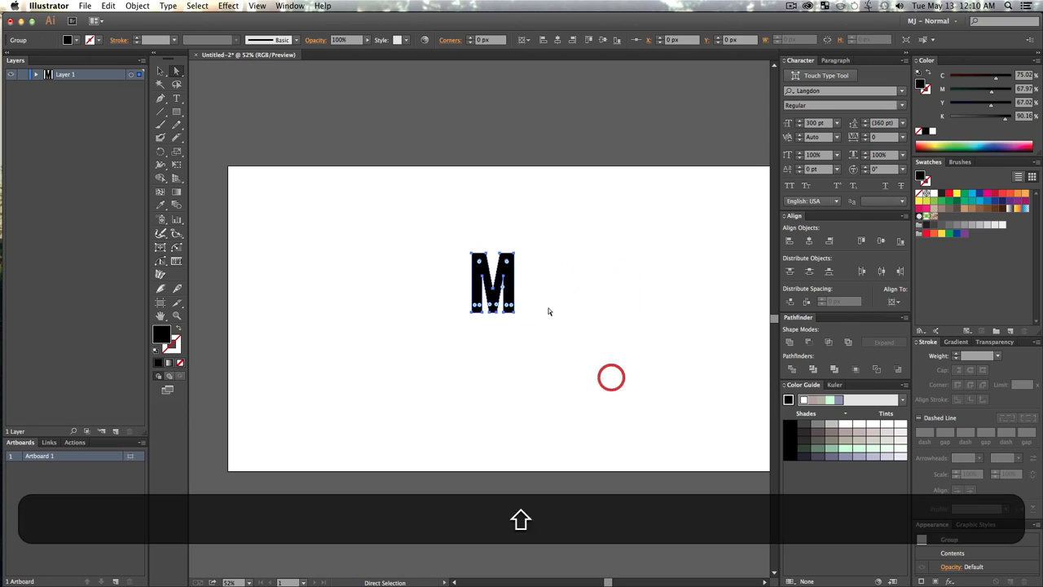
drag(514, 312, 649, 449)
drag(598, 359, 537, 287)
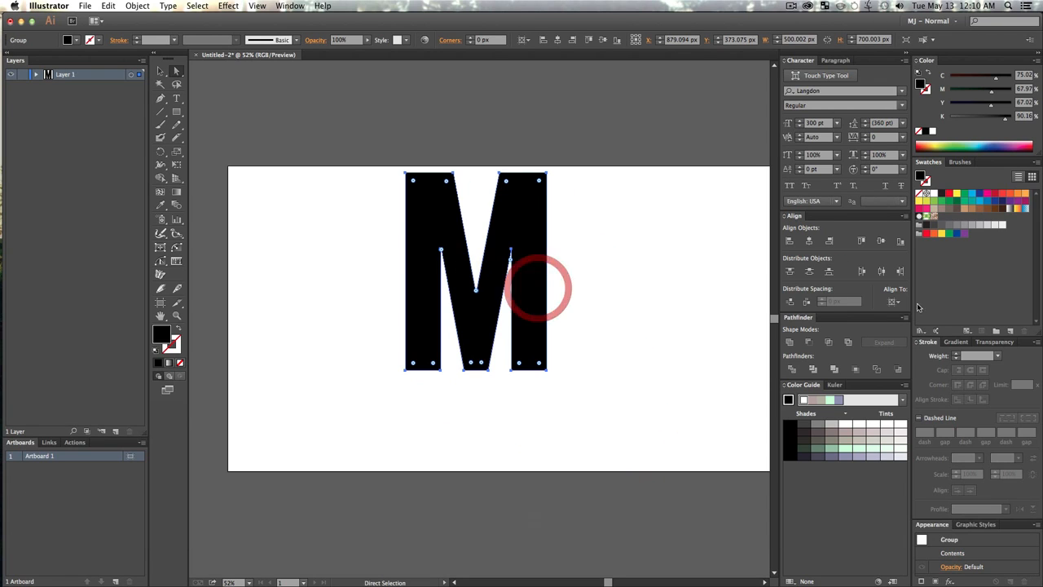
Center the M horizontally and vertically on the artboard and deselect it.
click(808, 243)
click(881, 242)
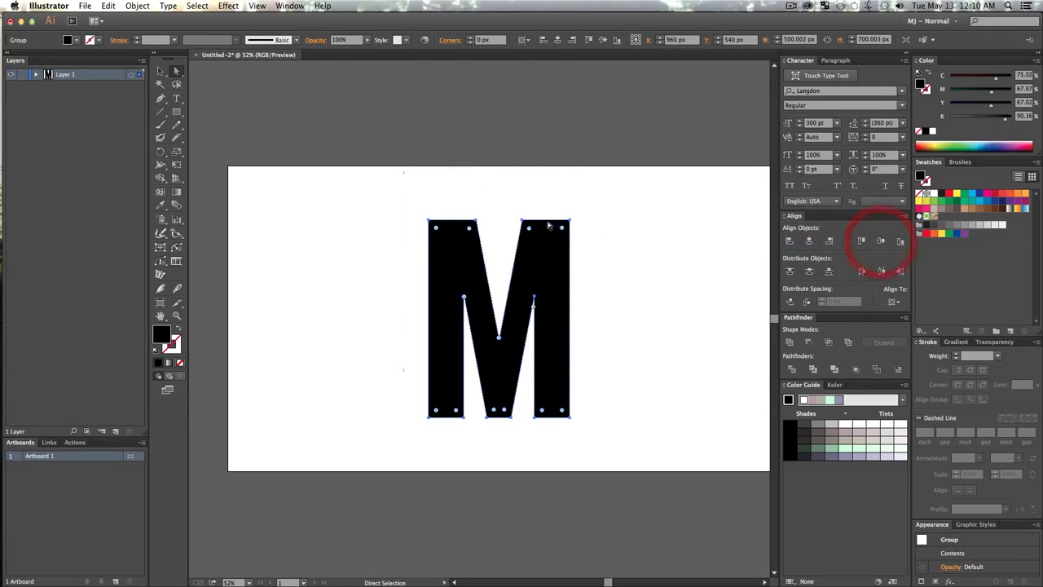
key(v)
click(668, 334)
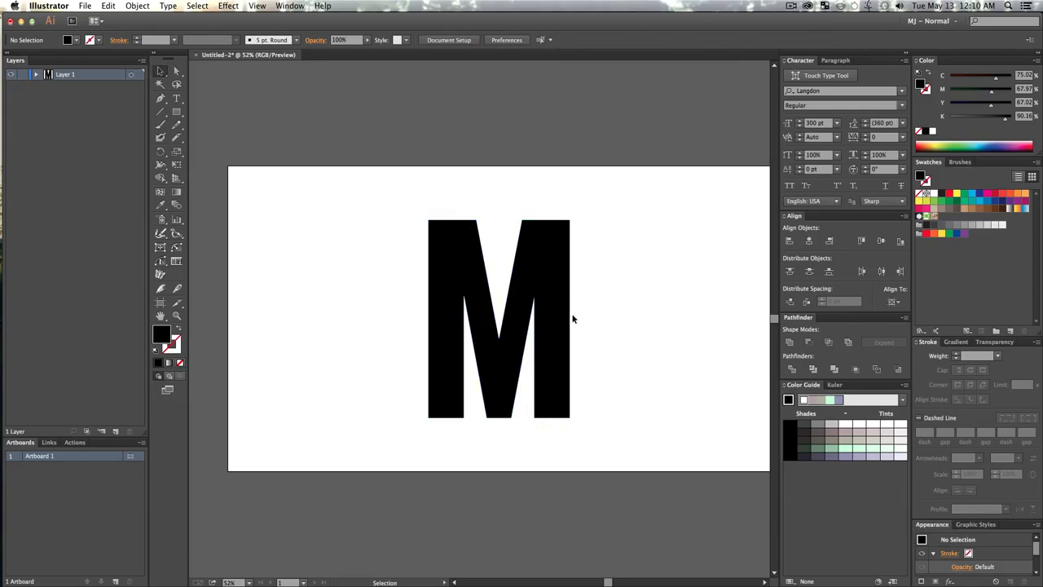
Select the outlined M and activate the Knife tool.
click(559, 261)
click(176, 138)
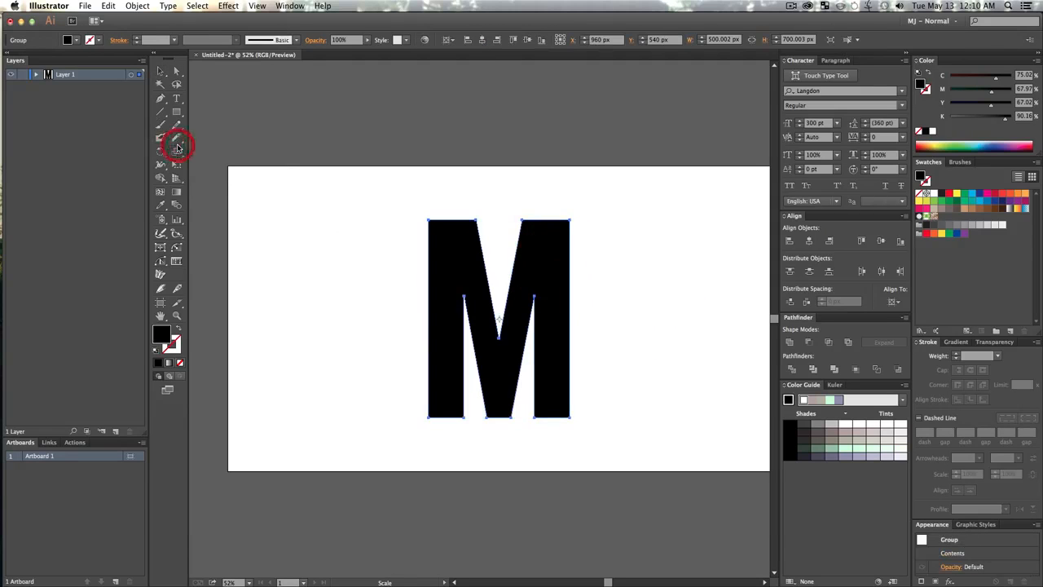
click(208, 138)
click(176, 138)
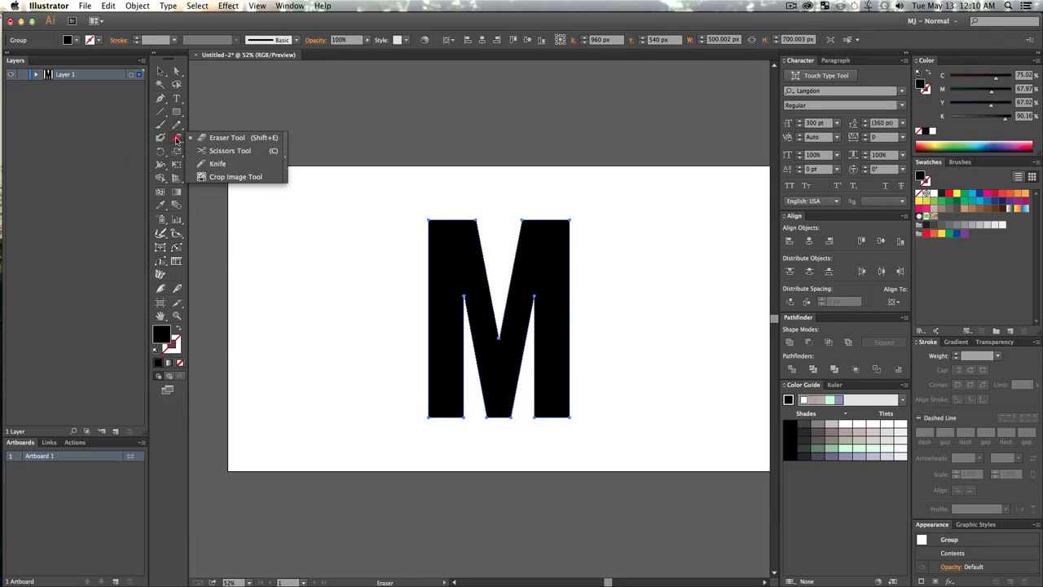
click(222, 166)
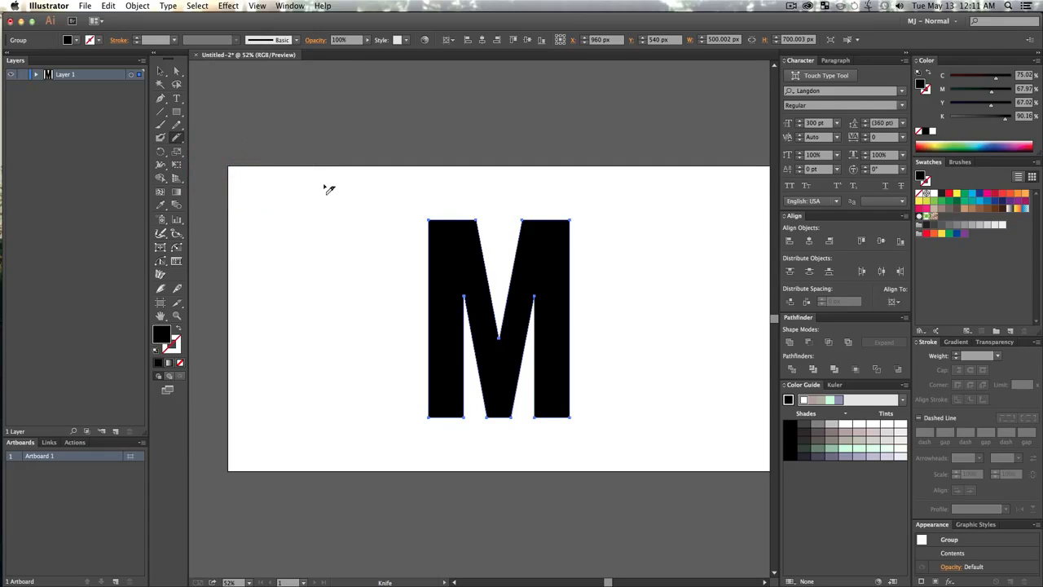
Try a freehand Knife cut down through the M's left stem and undo it.
key(shift)
key(alt)
drag(447, 220, 477, 435)
key(super+z)
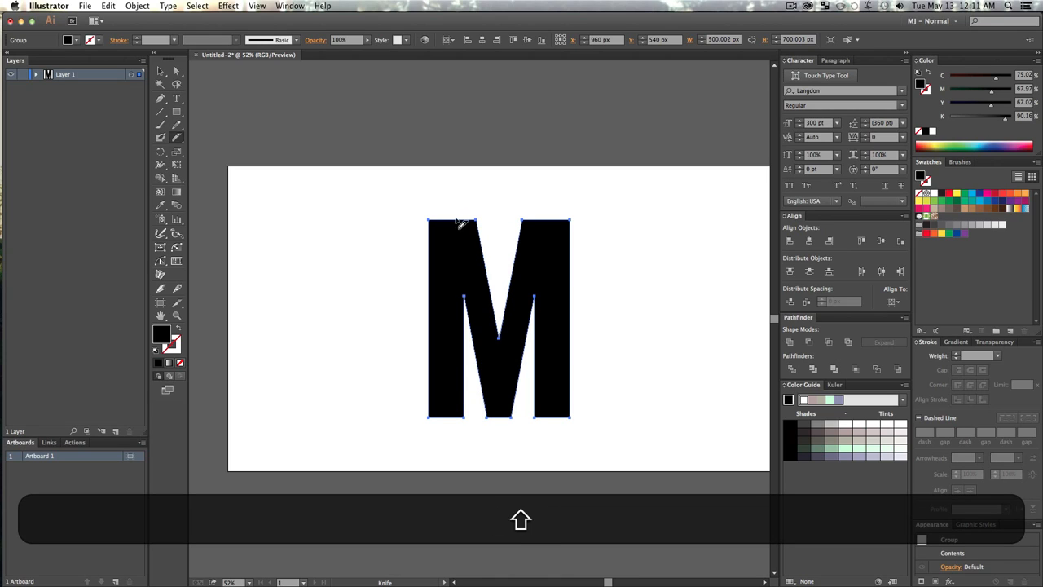
Slice the M from top to bottom into vertical strips of varying widths with straight Knife cuts, and deselect it.
drag(445, 198, 444, 436)
drag(466, 181, 480, 426)
drag(487, 168, 502, 455)
drag(509, 208, 517, 471)
drag(536, 167, 538, 461)
mouse_move(551, 192)
mouse_down()
mouse_move(563, 451)
mouse_move(578, 372)
mouse_move(573, 459)
mouse_up()
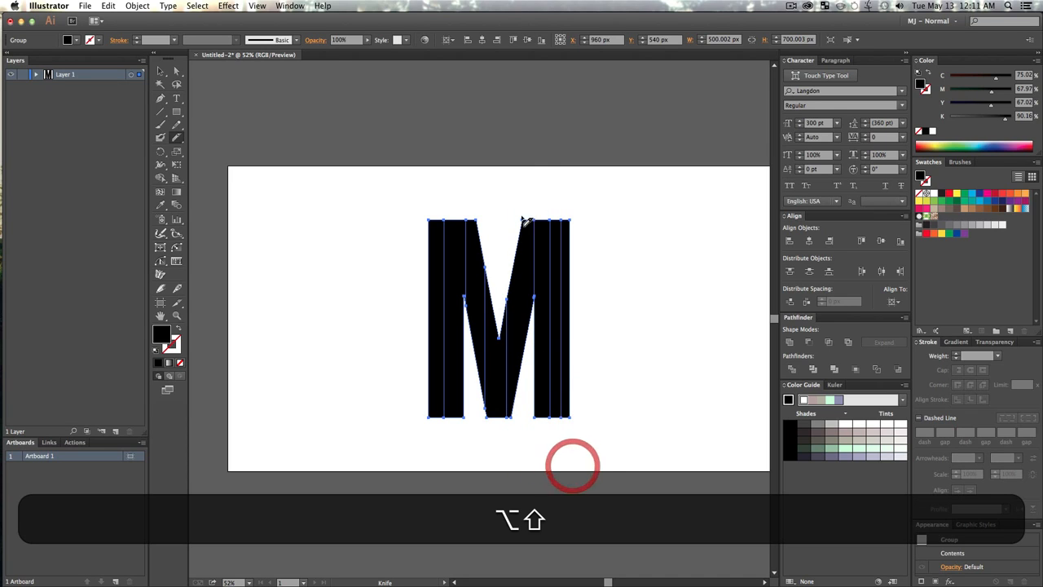
drag(518, 200, 523, 427)
drag(489, 234, 491, 487)
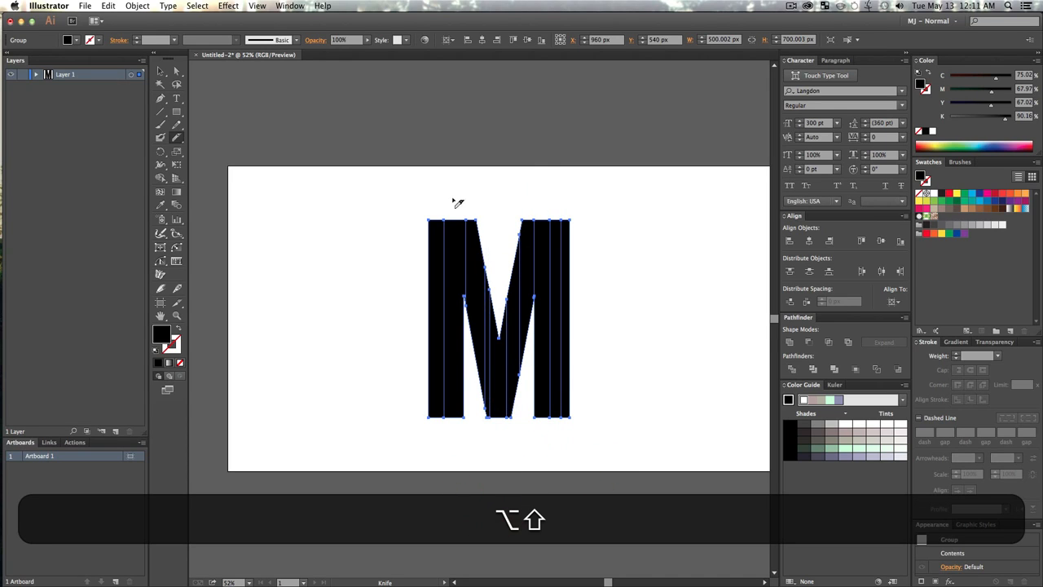
drag(456, 200, 462, 452)
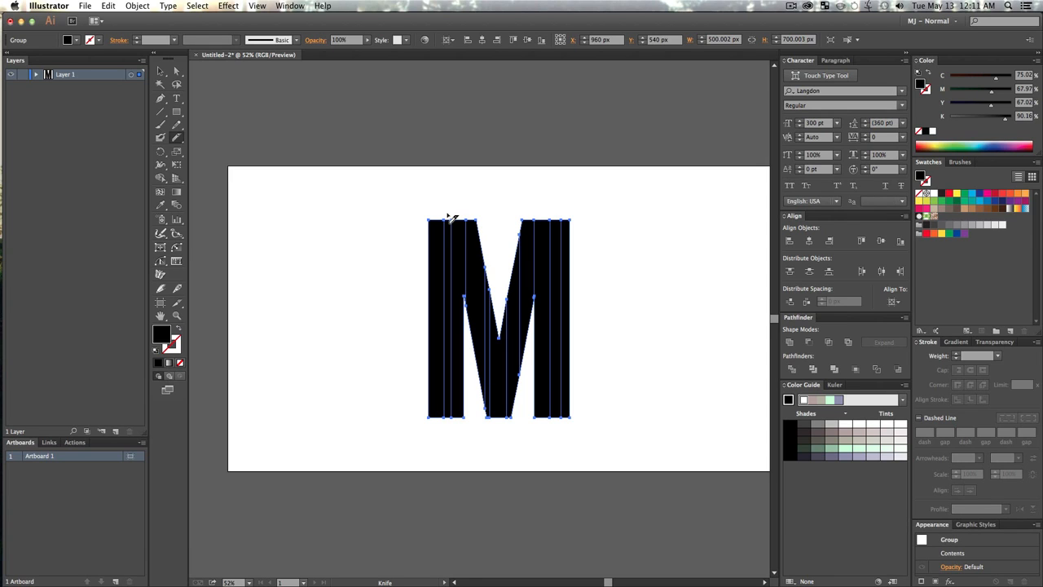
key(v)
click(400, 203)
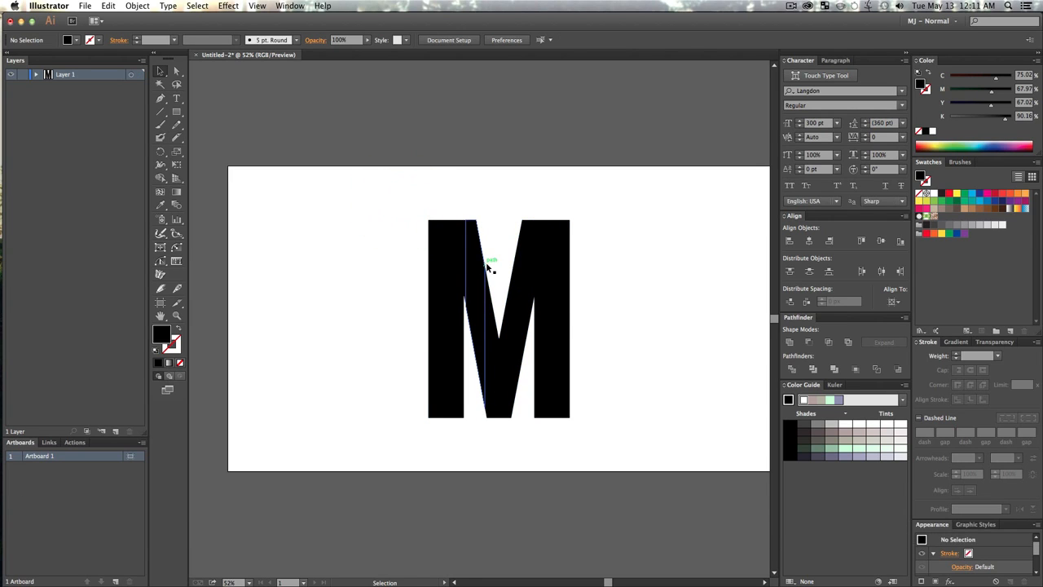
click(474, 263)
click(408, 259)
double_click(460, 273)
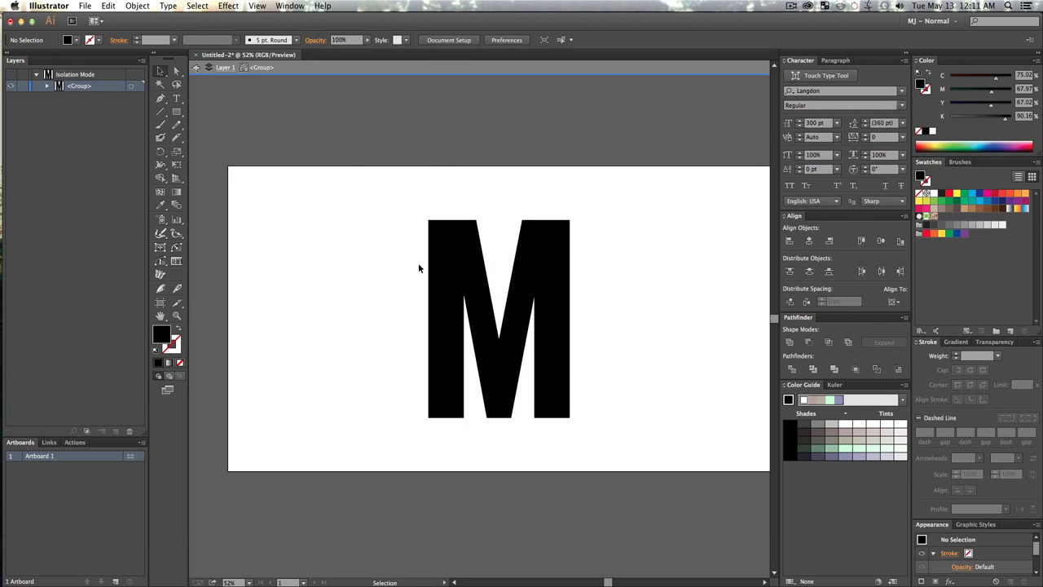
double_click(577, 200)
Ungroup all the strips of the sliced M and deselect them.
drag(371, 198, 685, 558)
key(shift)
key(super)
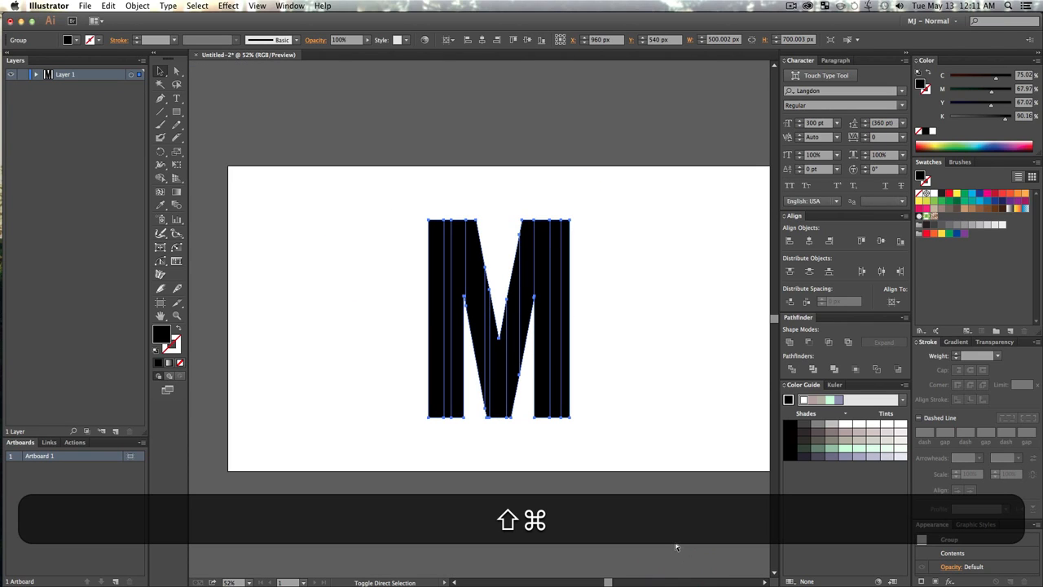
key(shift+super+g)
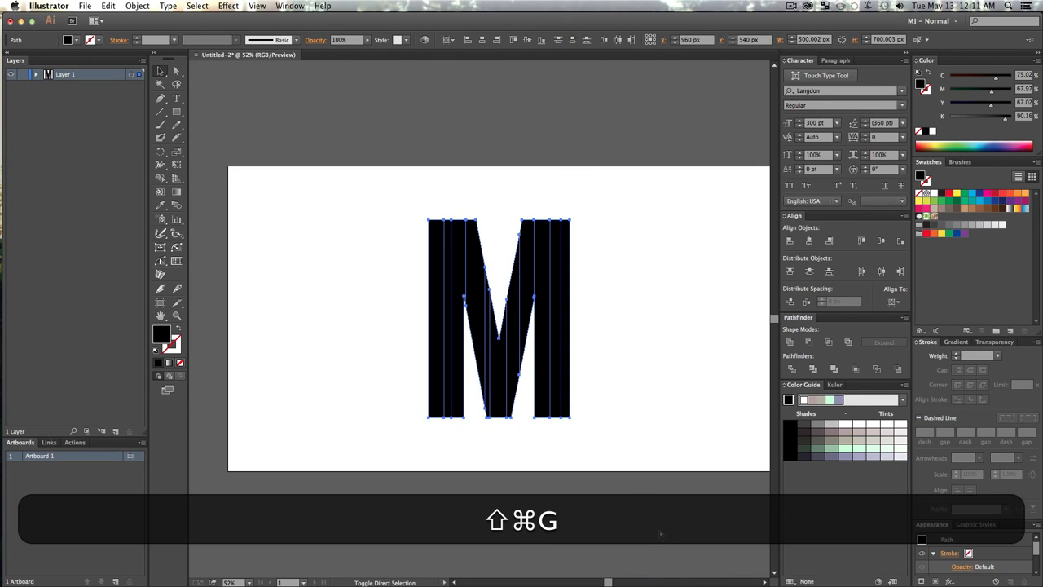
click(615, 329)
Check that the M's strips can be selected individually and all together, and clear the selection.
click(516, 272)
click(536, 272)
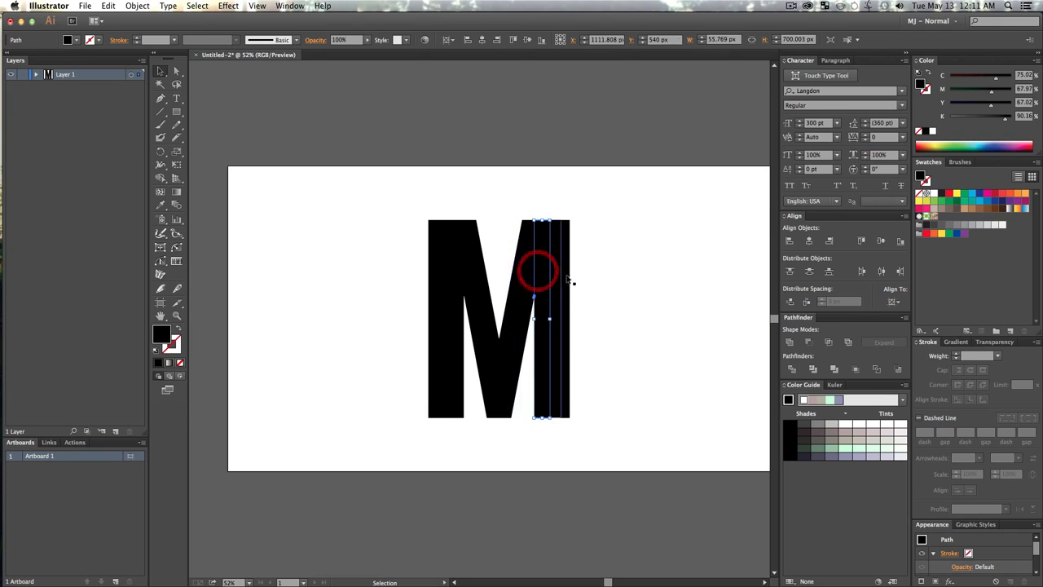
click(575, 279)
click(679, 304)
drag(383, 187, 644, 443)
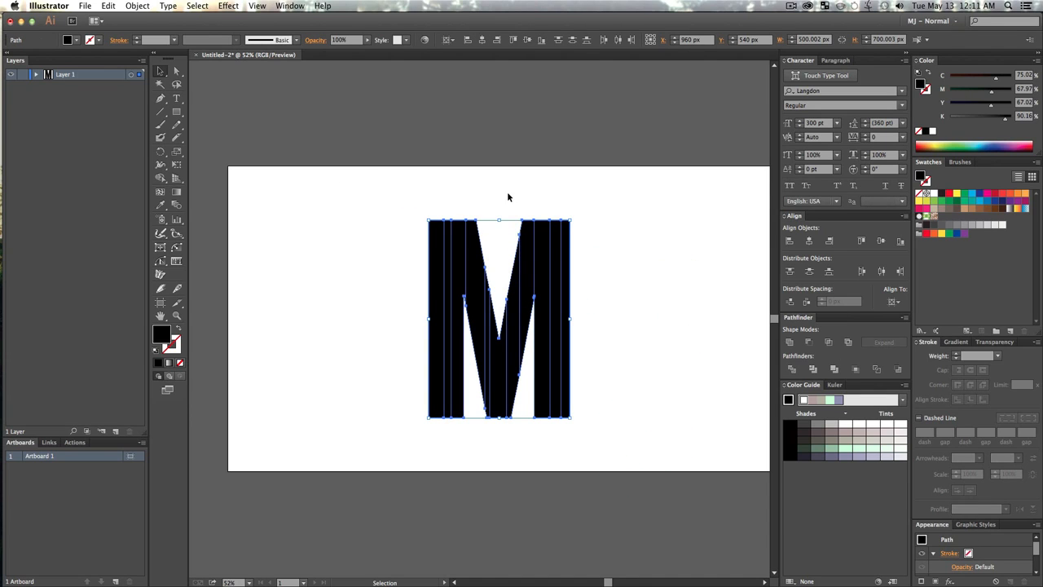
click(408, 202)
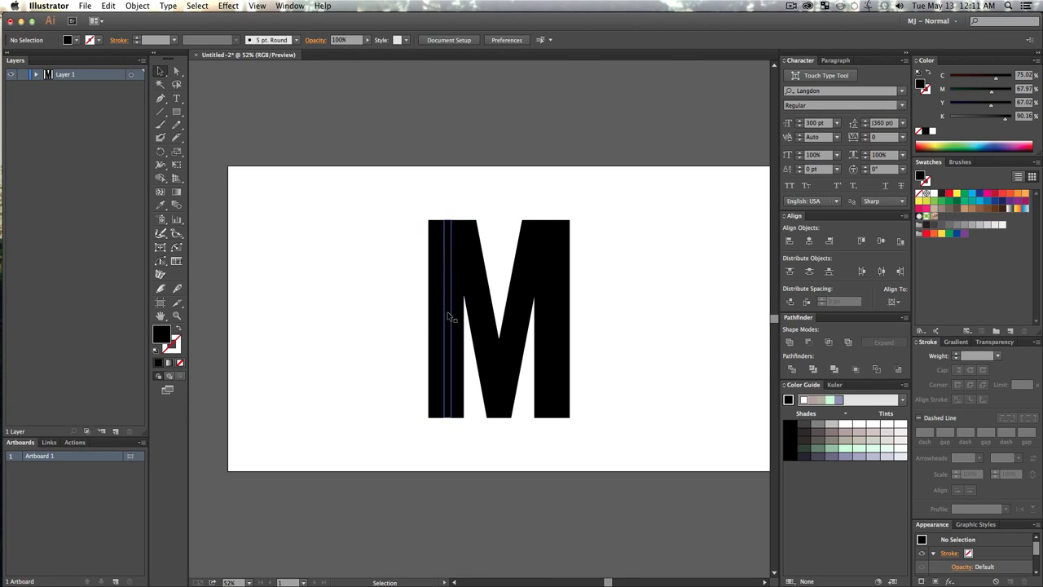
Set the stroke to black at 5 pt with nothing selected.
click(97, 39)
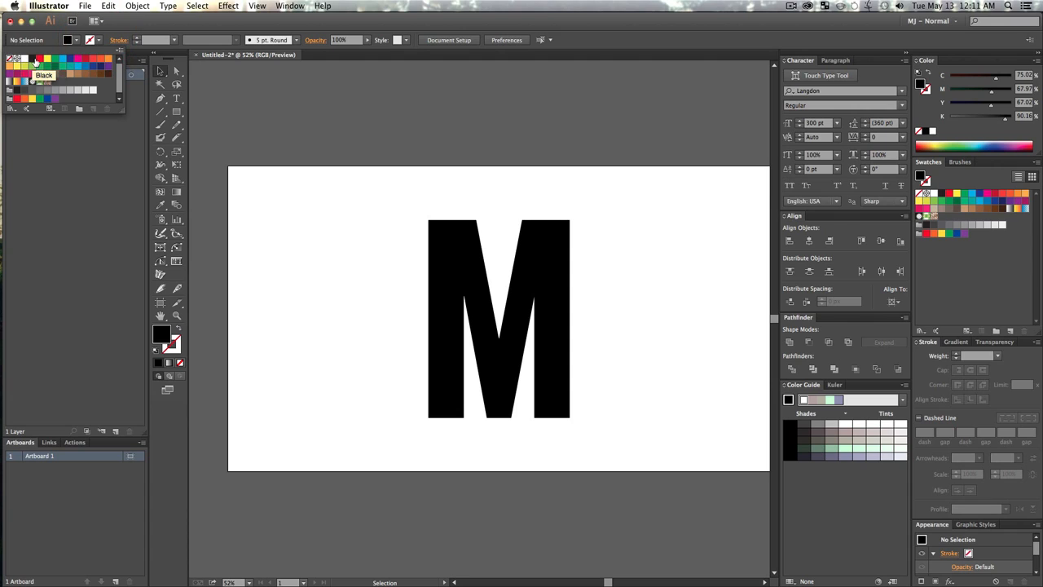
click(32, 59)
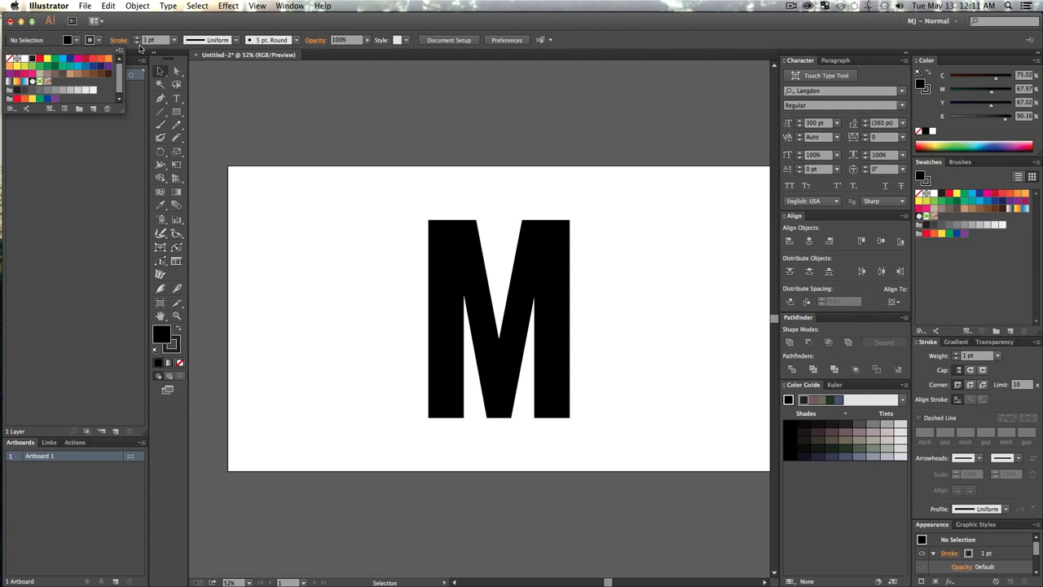
click(135, 37)
click(136, 37)
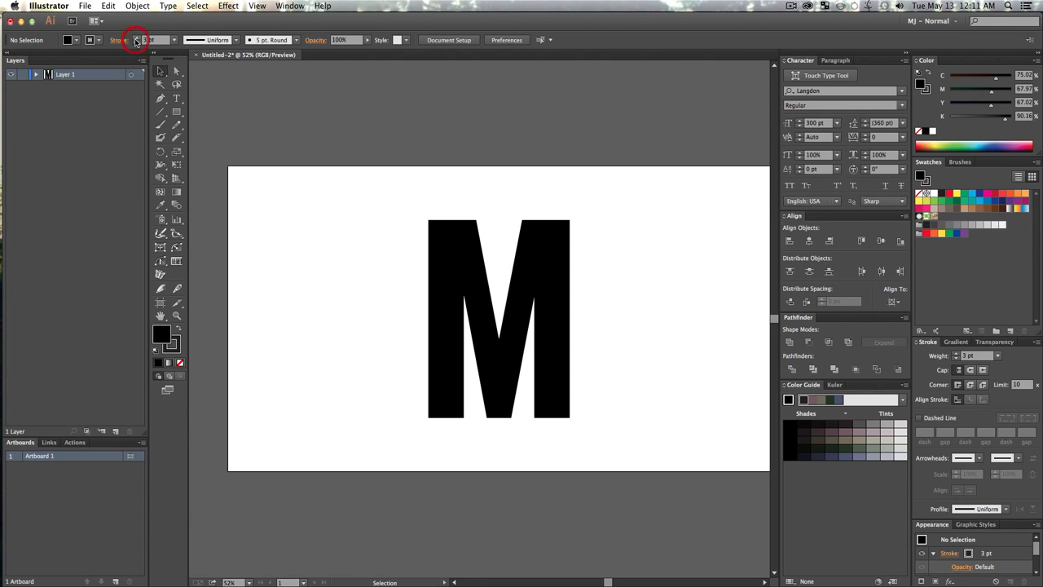
click(135, 38)
click(135, 38)
click(400, 192)
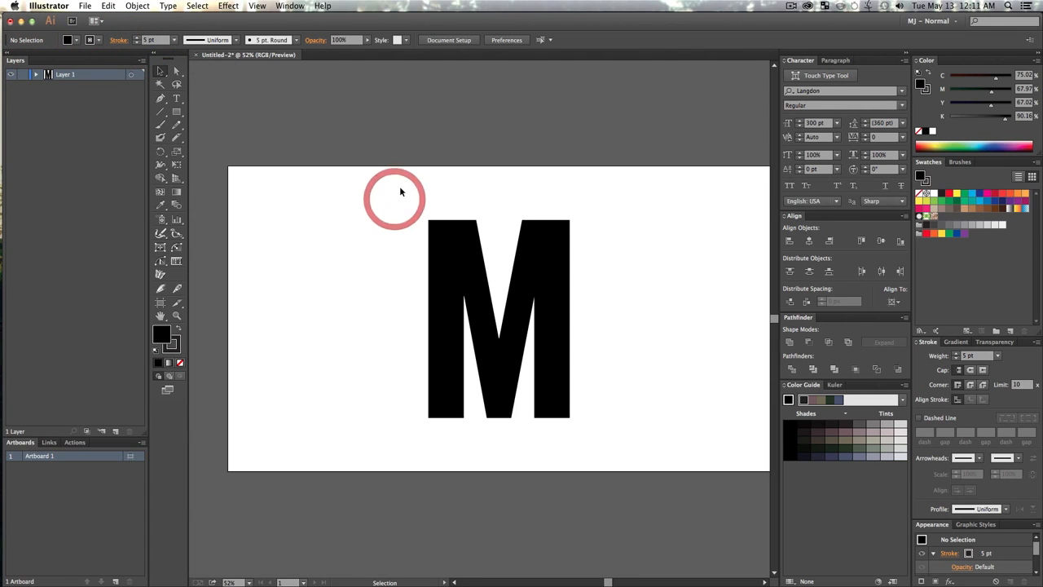
Try moving the leftmost strip away from the M, undo the move, and deselect the strip.
click(430, 259)
drag(430, 259, 368, 264)
key(super+z)
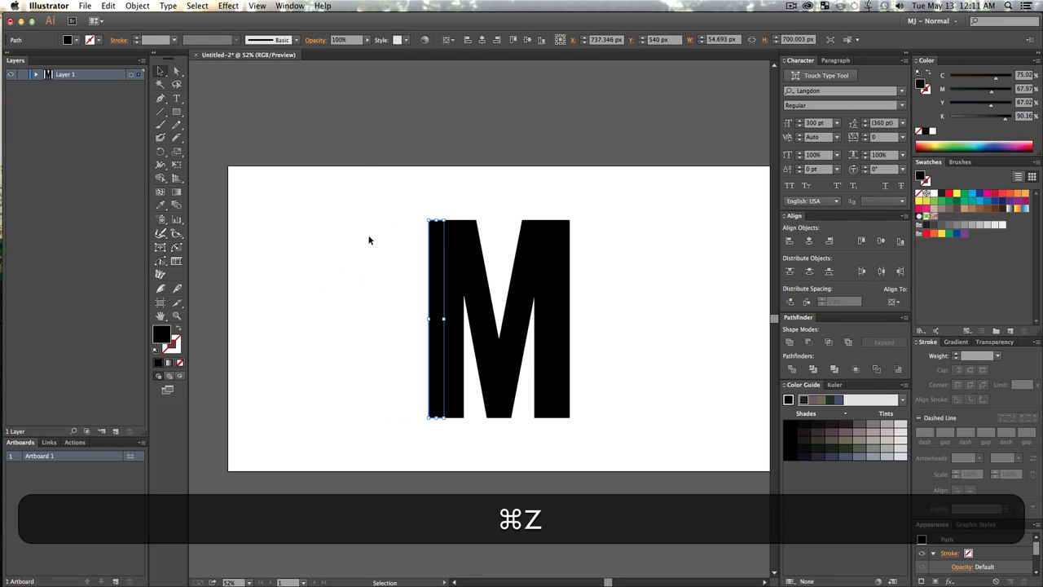
click(352, 191)
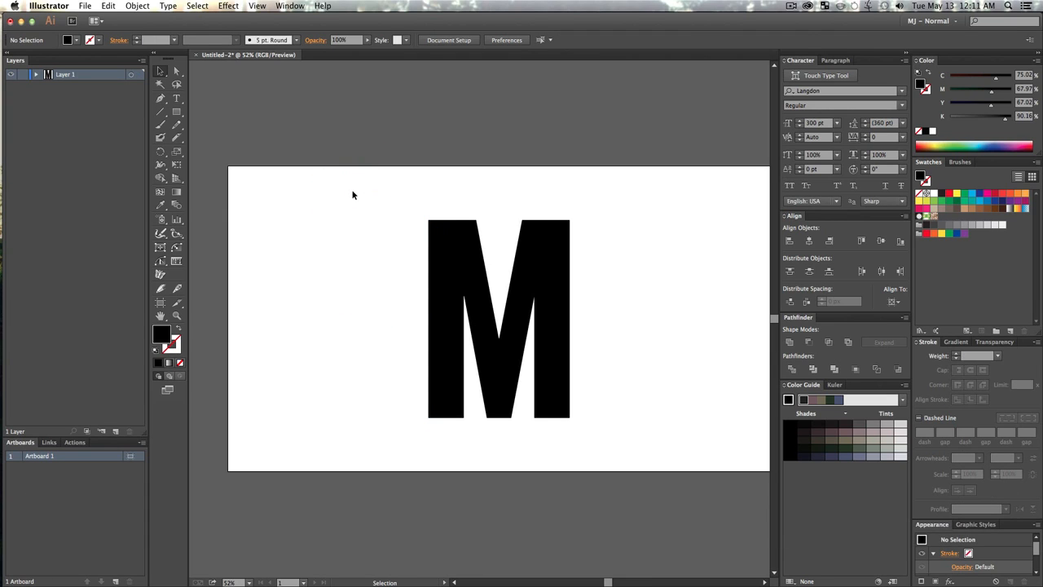
Release the strips in Layer 1 to separate layers as a sequence.
click(65, 76)
click(142, 61)
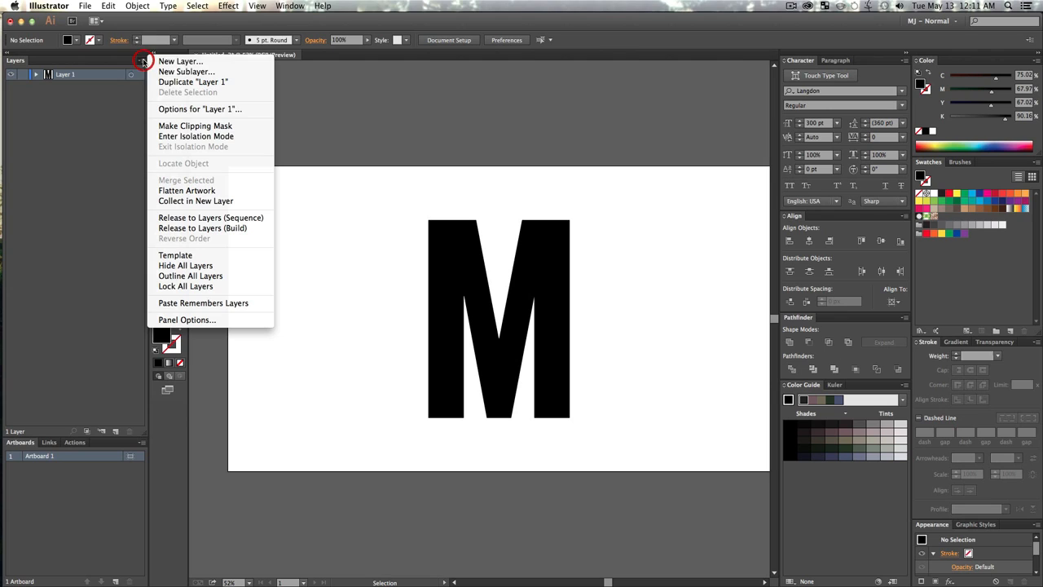
click(196, 218)
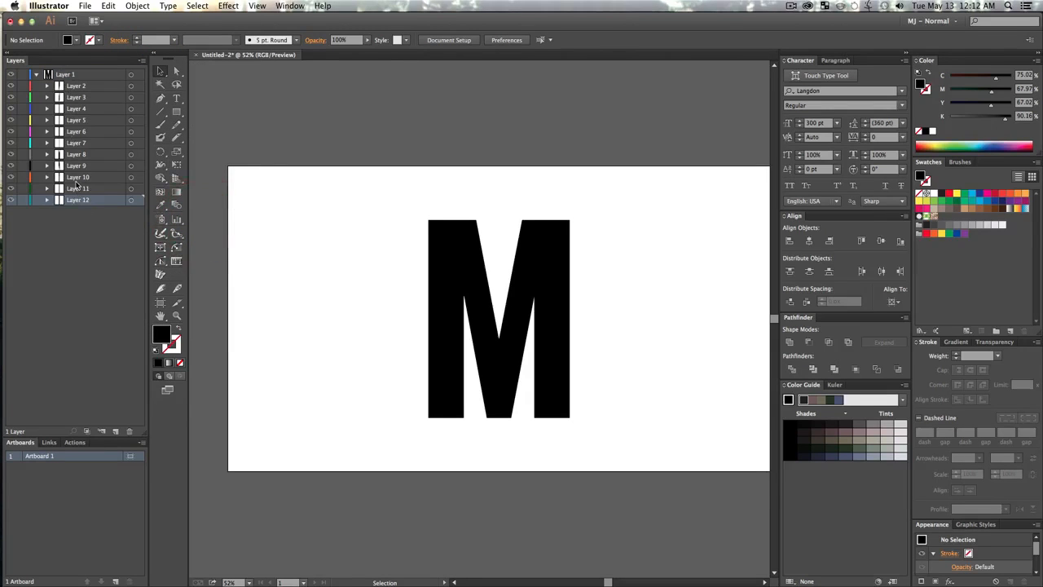
Move Layers 2 through 12 out of Layer 1 to the top level and delete the emptied Layer 1.
shift+click(73, 98)
shift+click(71, 87)
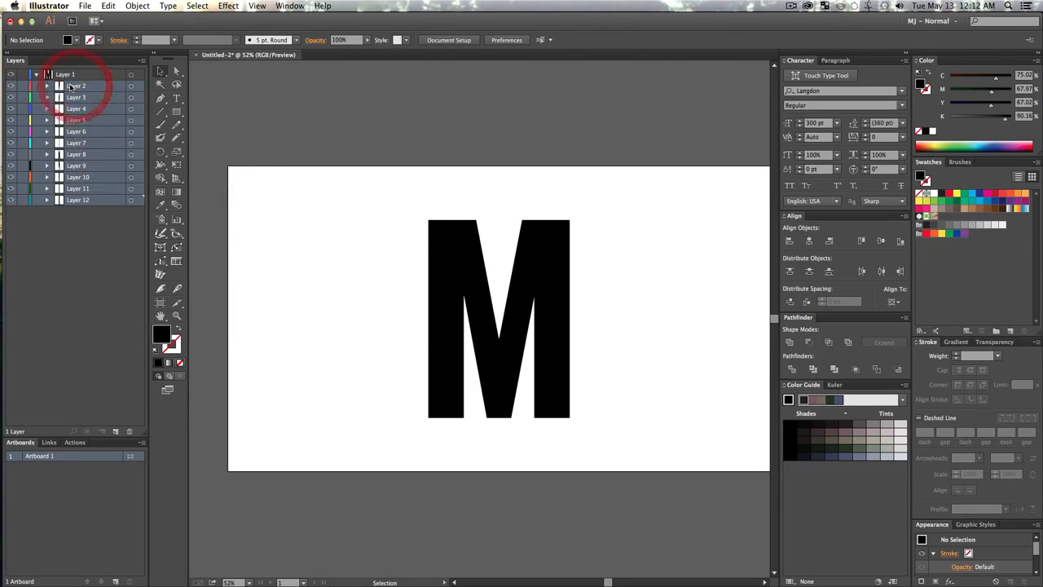
drag(71, 86, 78, 226)
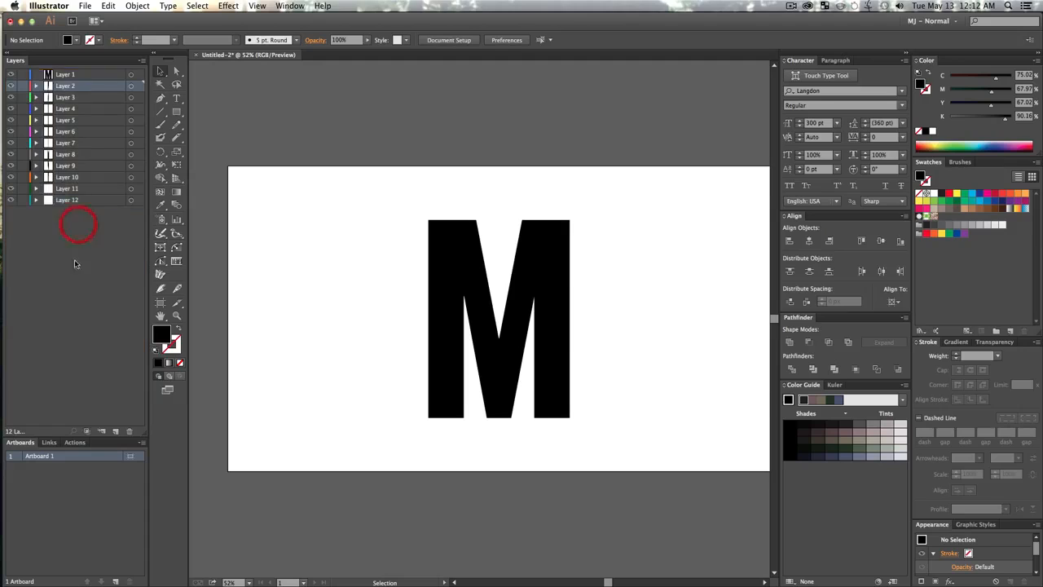
click(112, 75)
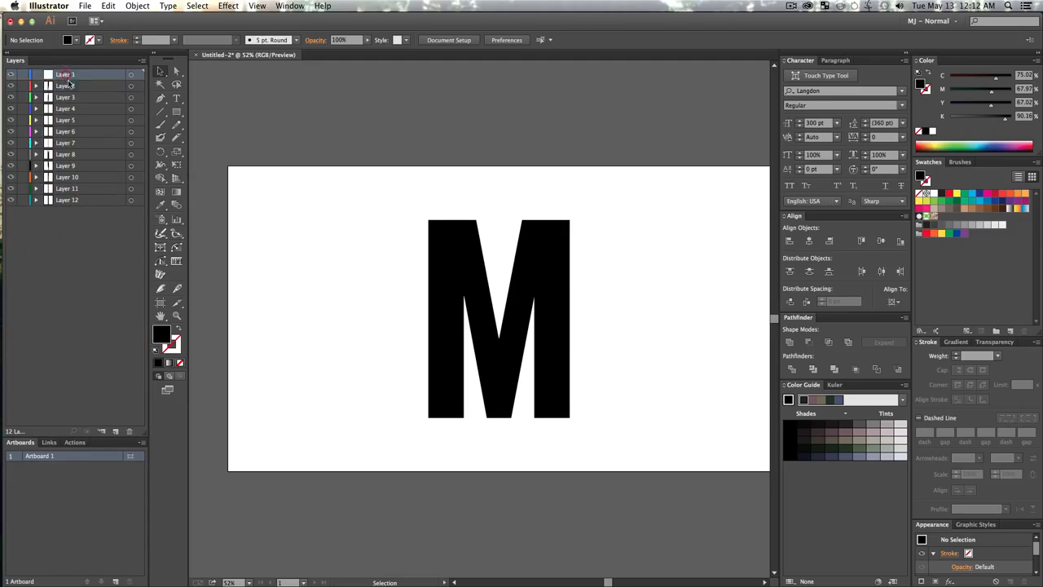
click(133, 433)
click(318, 244)
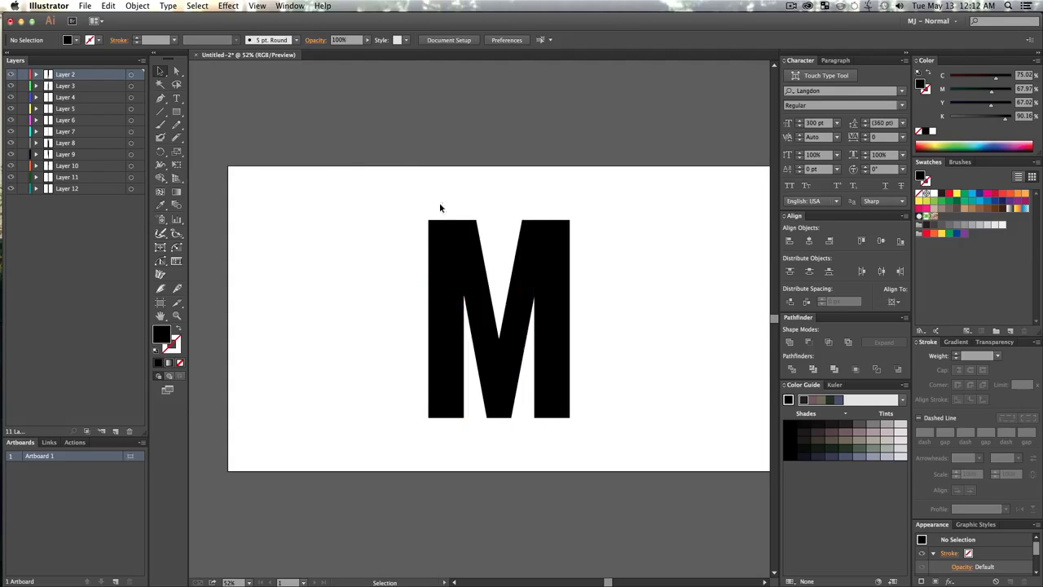
Save the document to the Desktop as Facn Tecxt.ai in Adobe Illustrator format with the default Illustrator CC options.
key(shift)
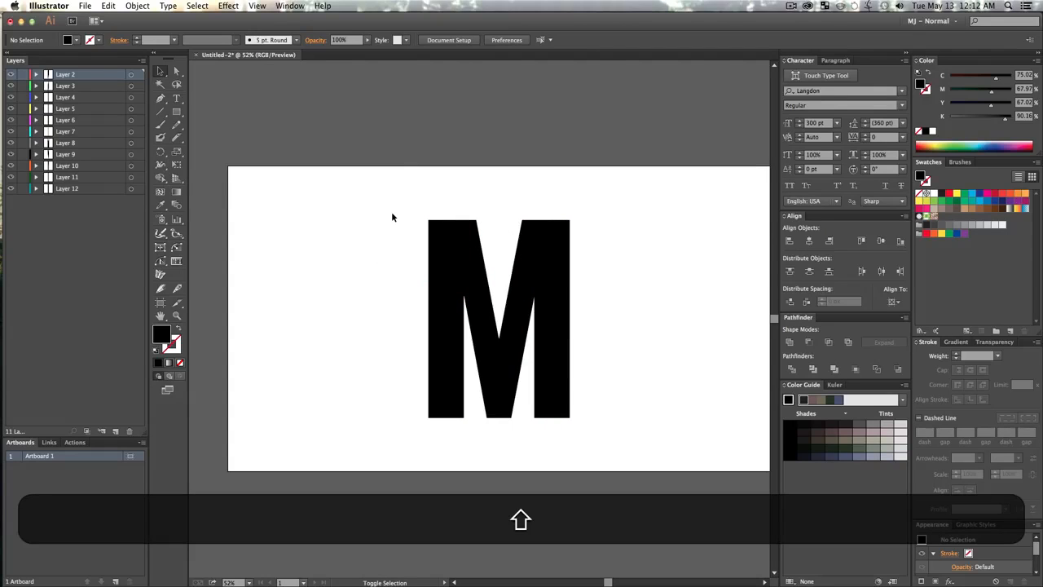
key(shift+super+s)
key(super+d)
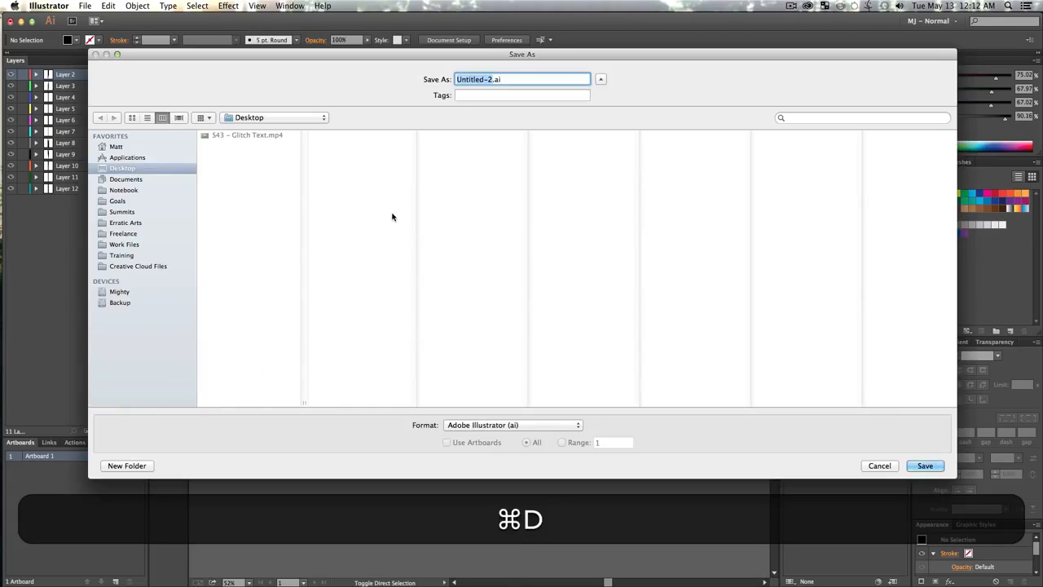
key(shift+super+d)
text(JFacn Tec)
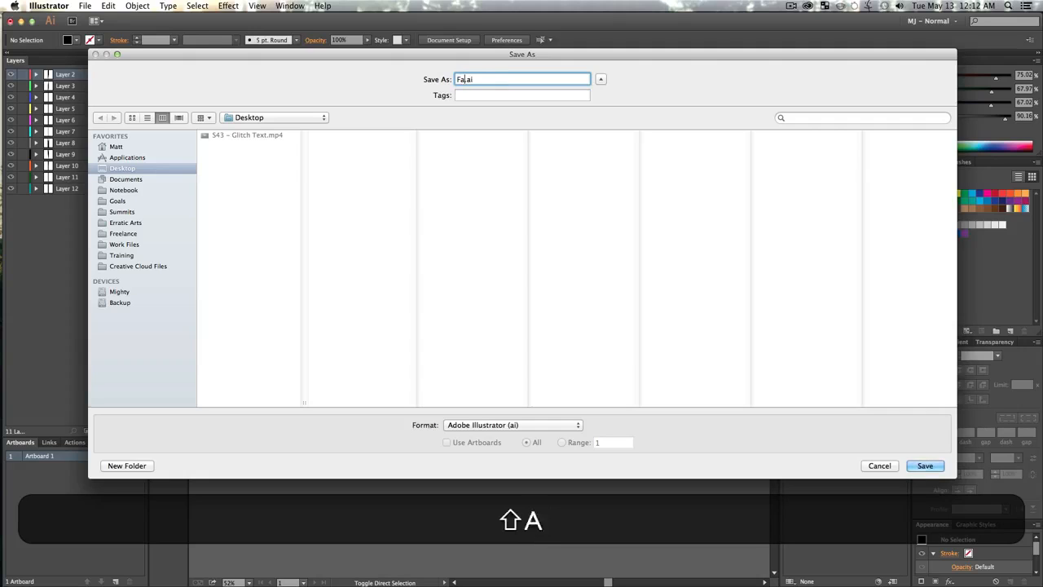
text(x)
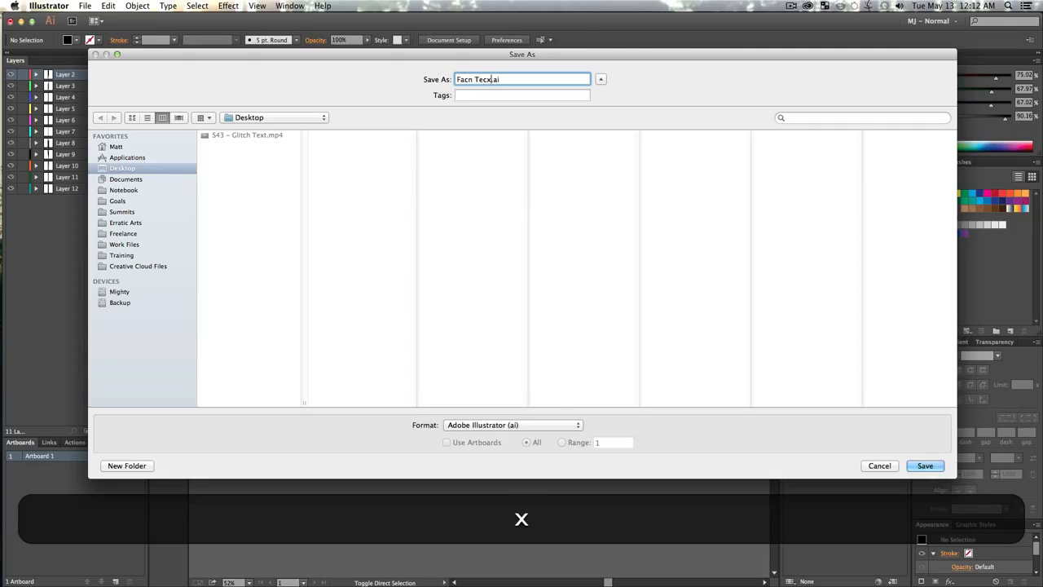
key(Return)
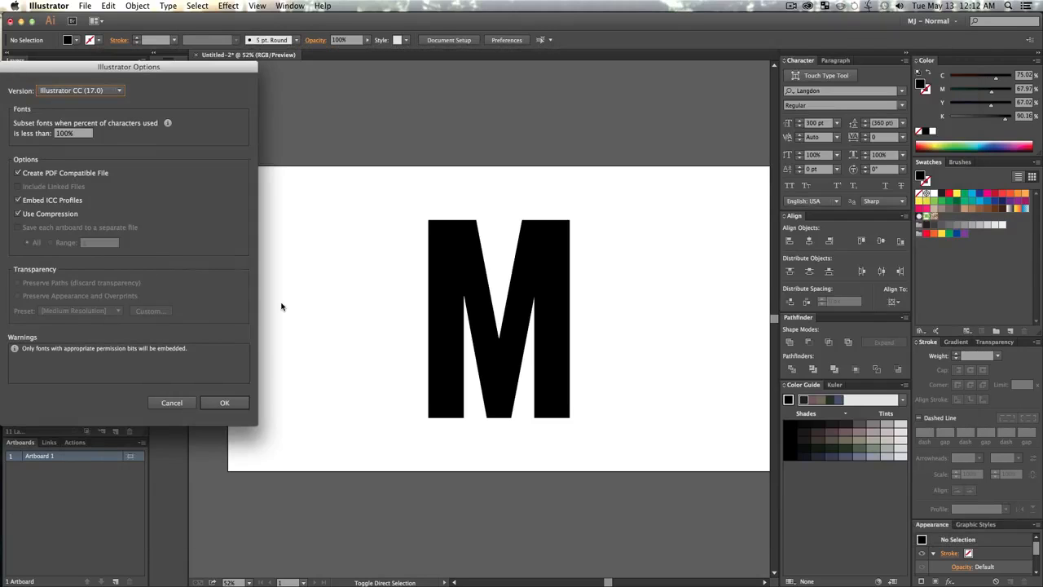
key(Return)
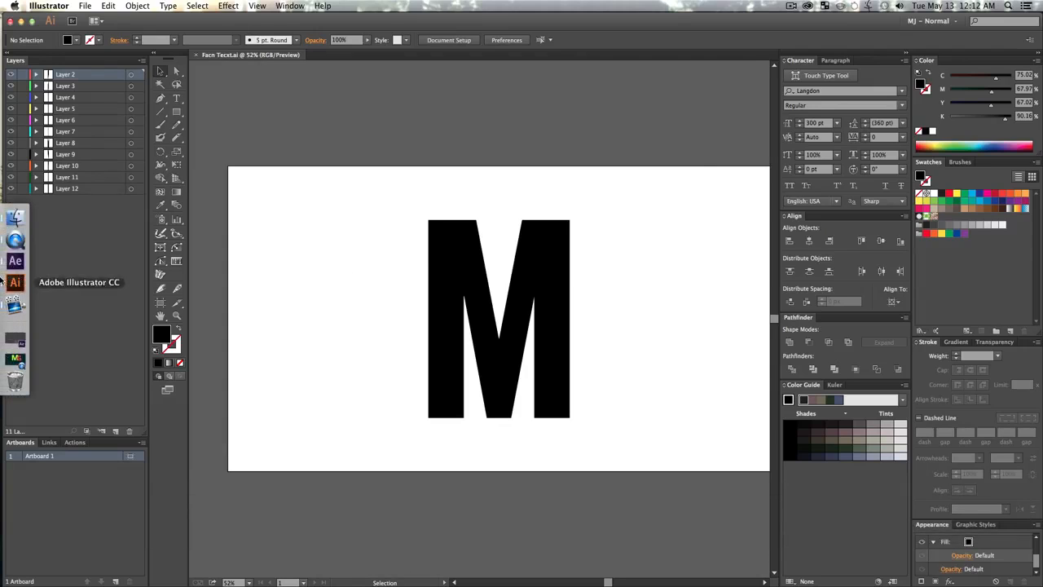
Switch to After Effects, import Facn Tecxt.ai from the Desktop as Composition - Retain Layer Sizes, and open the Facn Tecxt composition.
click(13, 261)
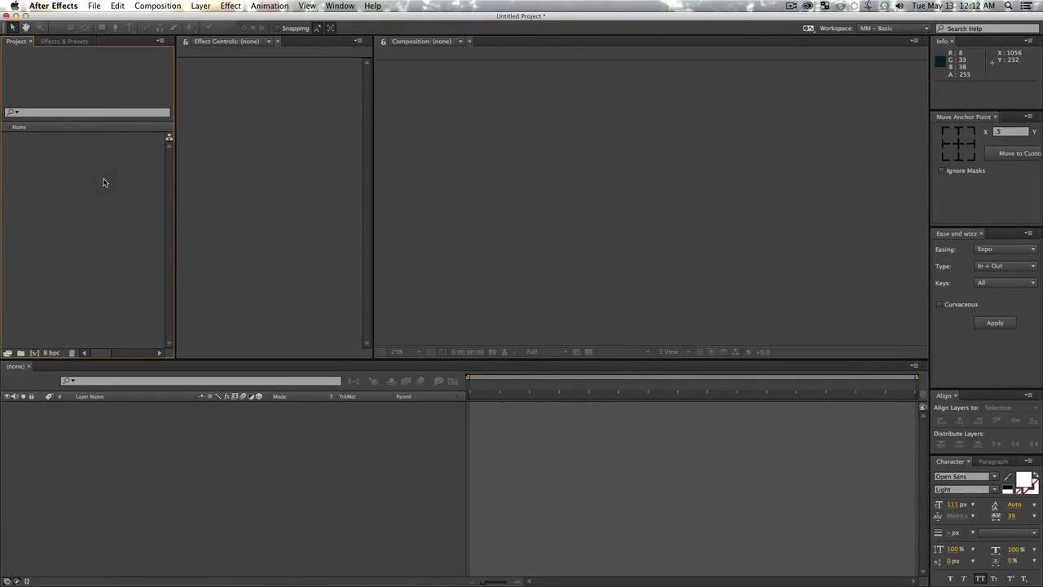
key(super+i)
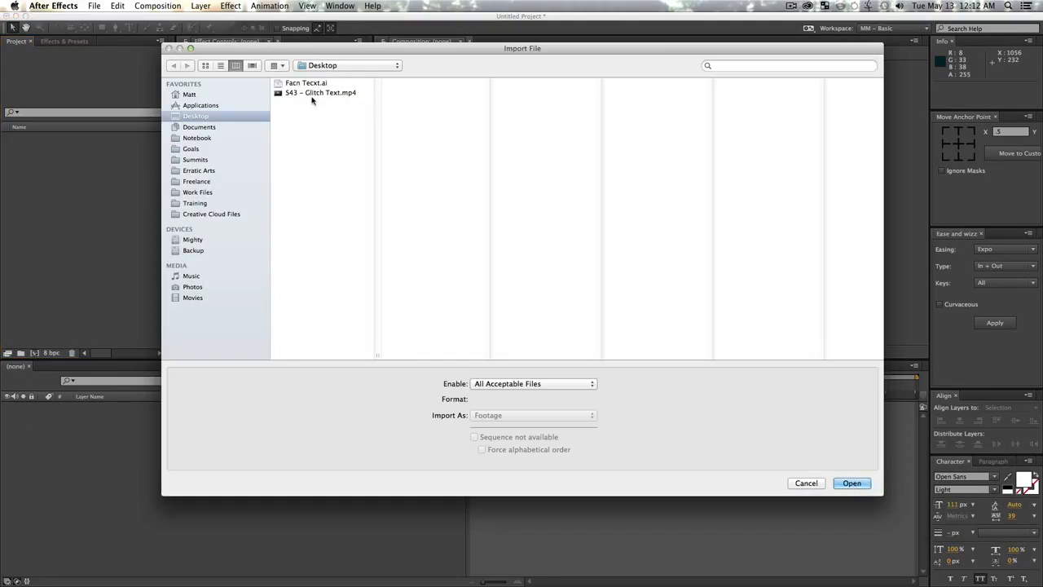
click(311, 85)
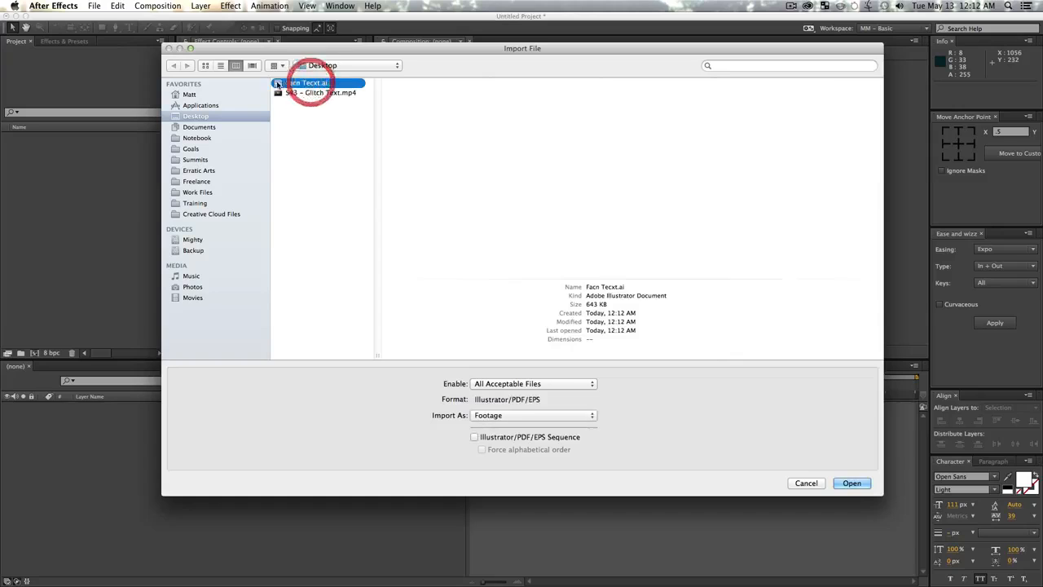
click(526, 415)
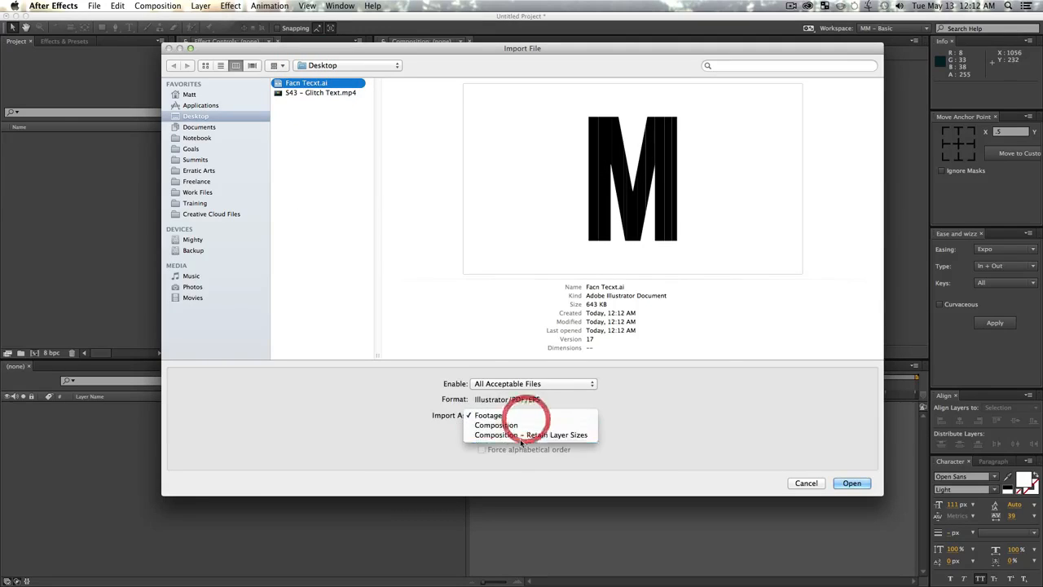
click(521, 435)
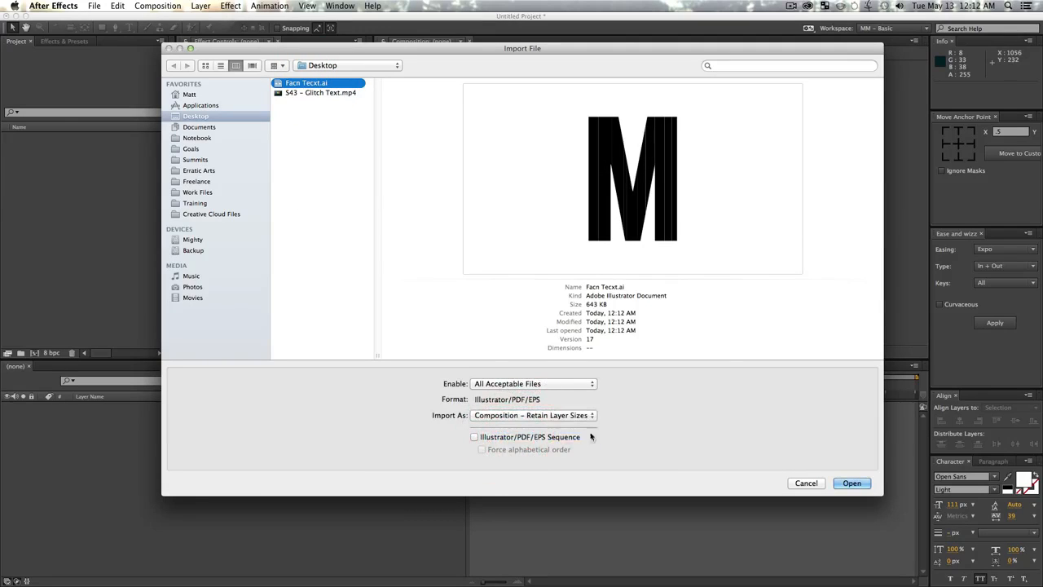
click(853, 483)
double_click(22, 150)
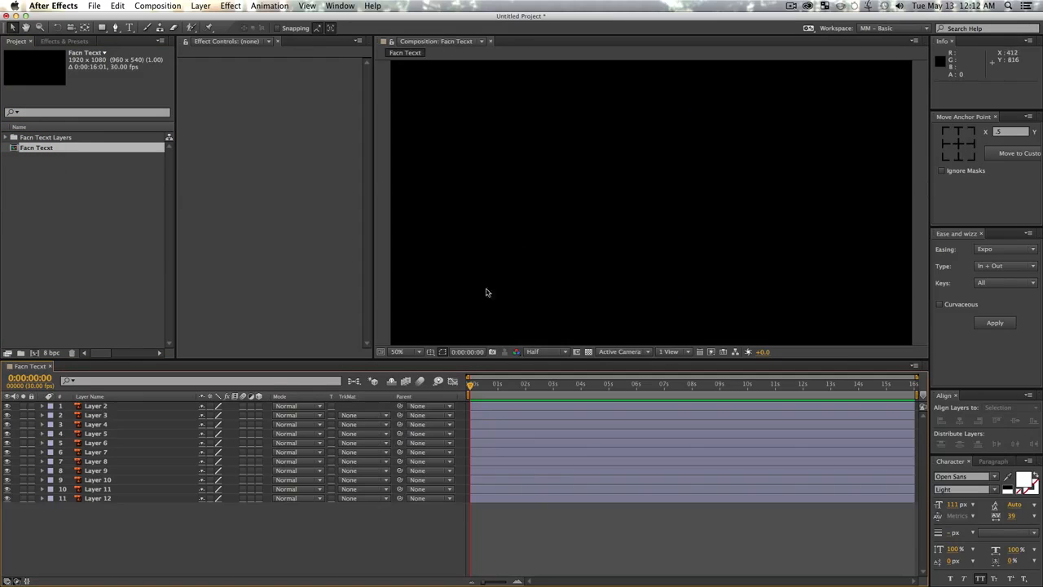
Add a 1920 × 1080 px dark cyan solid as a locked background beneath all the M strip layers.
click(105, 538)
key(super+y)
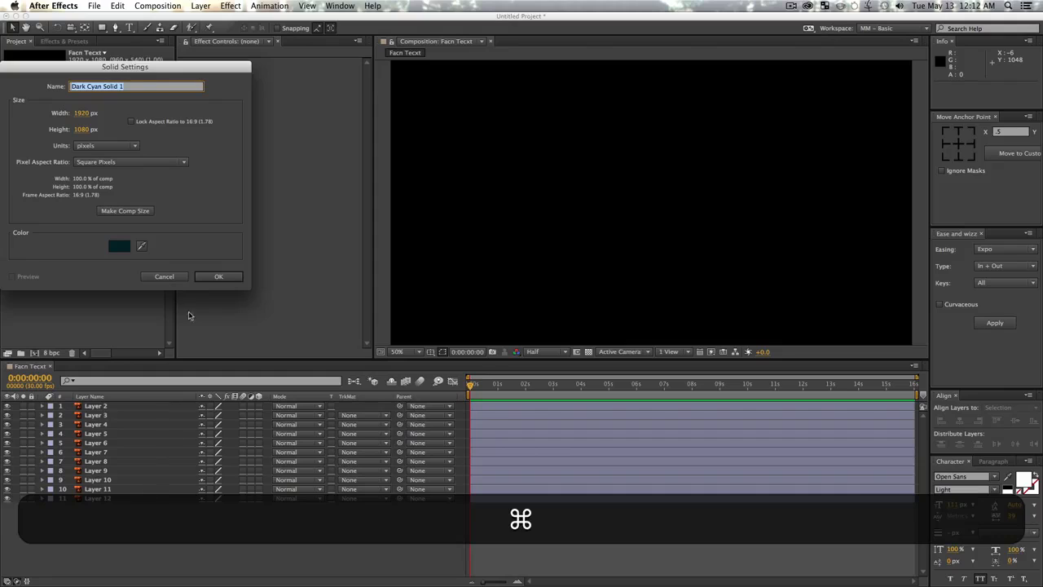
click(214, 277)
drag(114, 406, 134, 506)
click(198, 520)
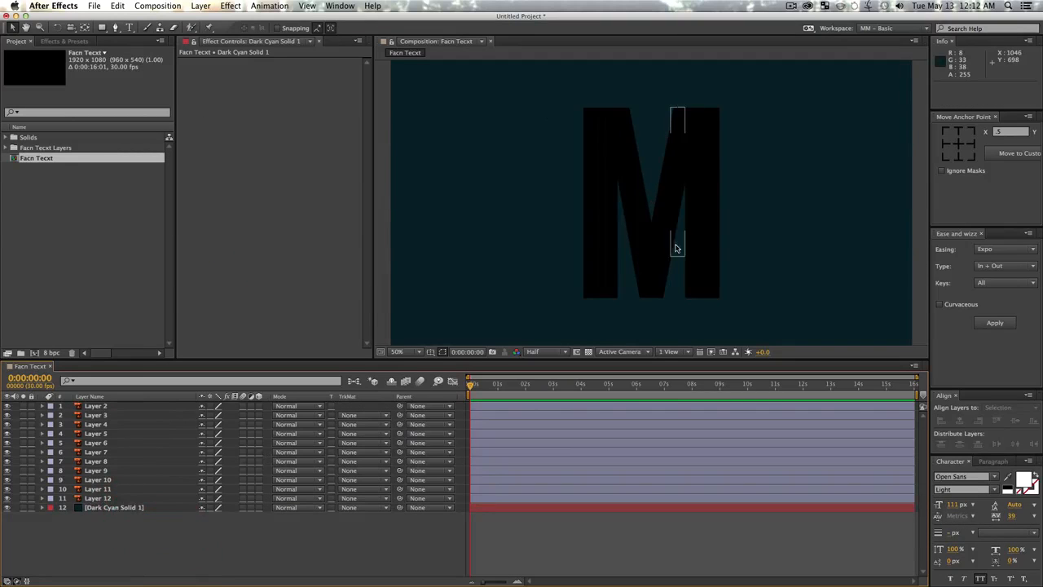
click(31, 507)
Try moving the Layer 9 strip away from the M in the composition, and undo the move.
key(z)
alt+click(770, 254)
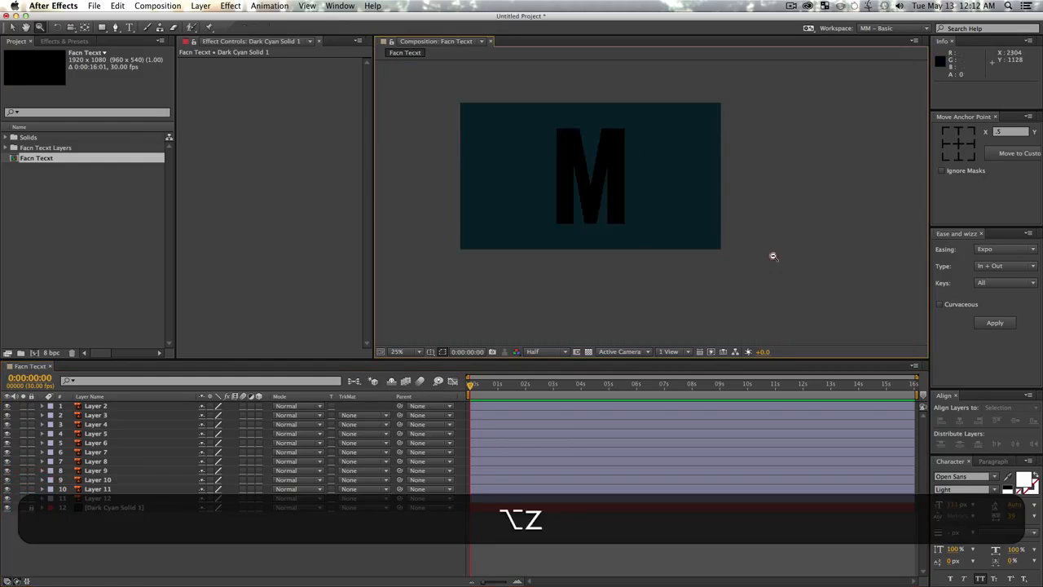
key(space)
drag(729, 214, 754, 263)
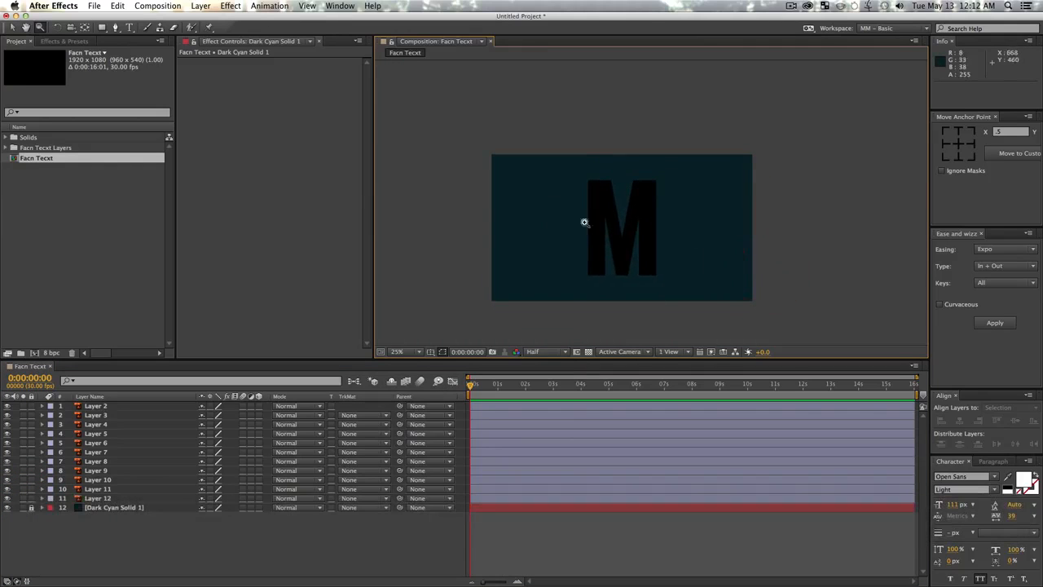
key(v)
mouse_move(614, 214)
mouse_down()
mouse_move(610, 161)
mouse_move(734, 185)
mouse_up()
key(super+z)
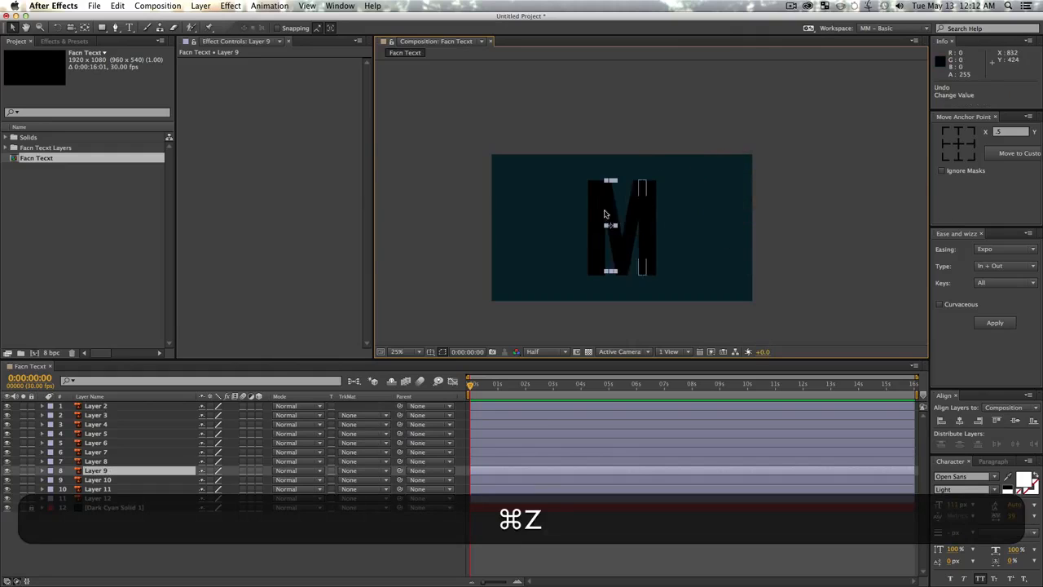
key(z)
click(600, 209)
key(v)
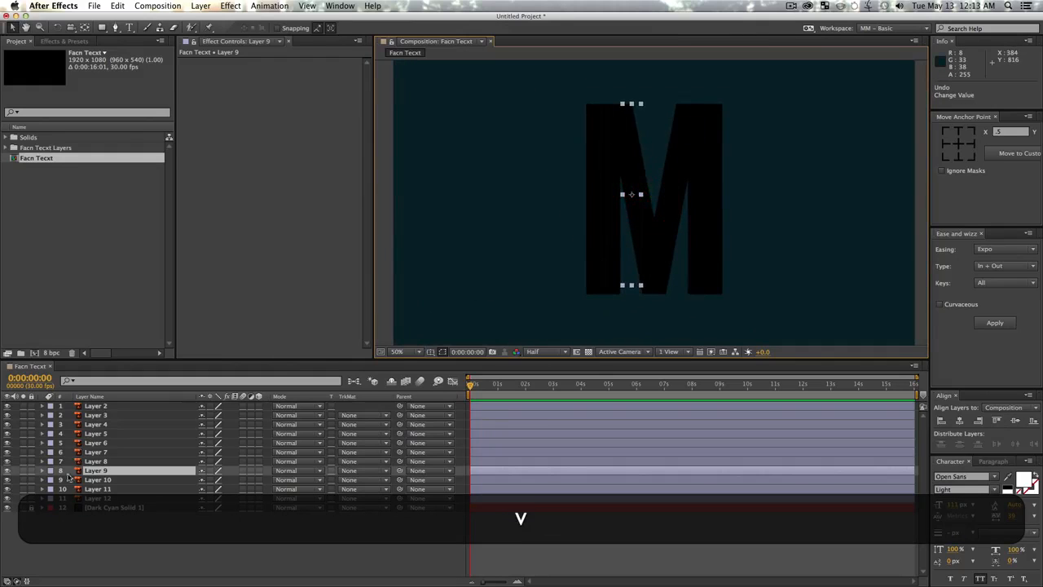
Select Layers 2 through 12 and add Scale keyframes of 100% to all of them at 0:00:00:16.
click(105, 488)
shift+click(110, 407)
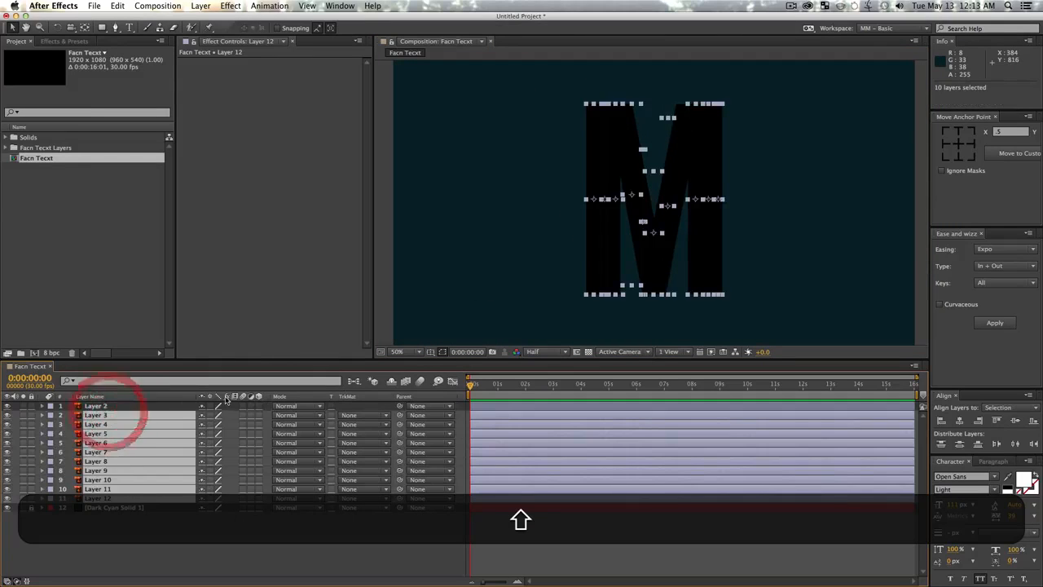
shift+click(154, 407)
drag(477, 386, 491, 390)
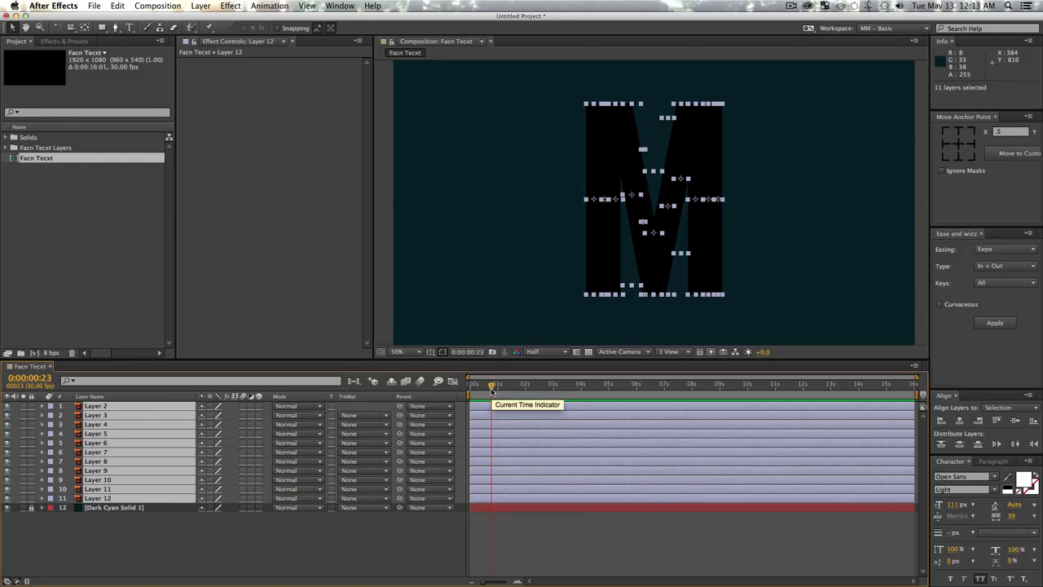
drag(491, 389, 487, 390)
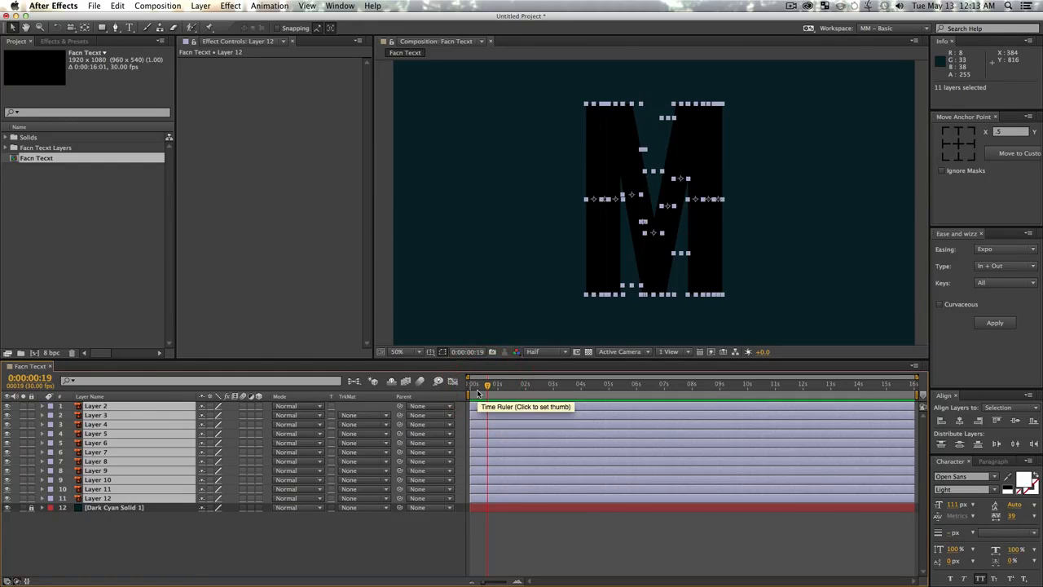
key(p)
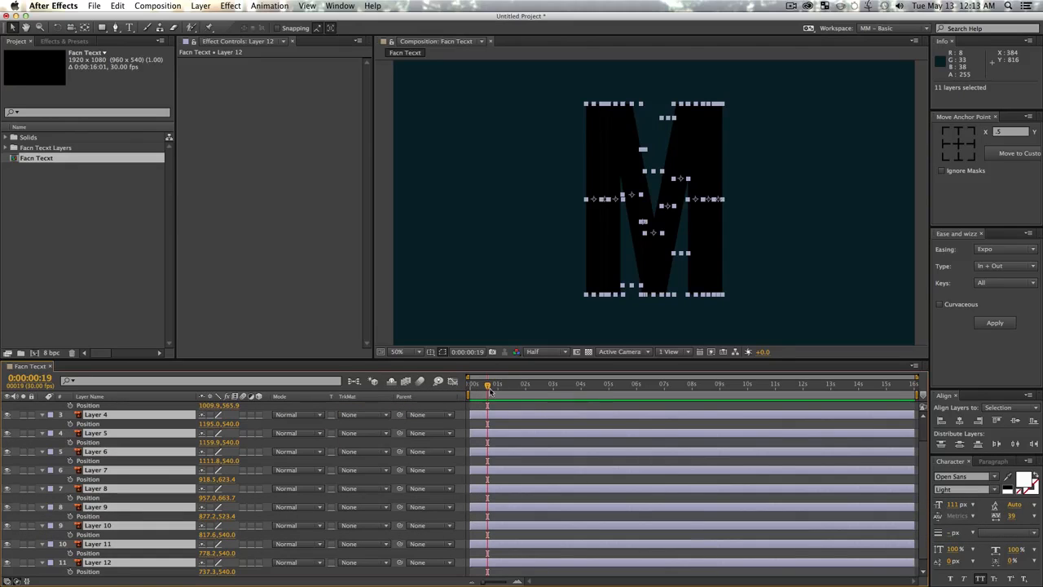
drag(487, 389, 485, 389)
key(s)
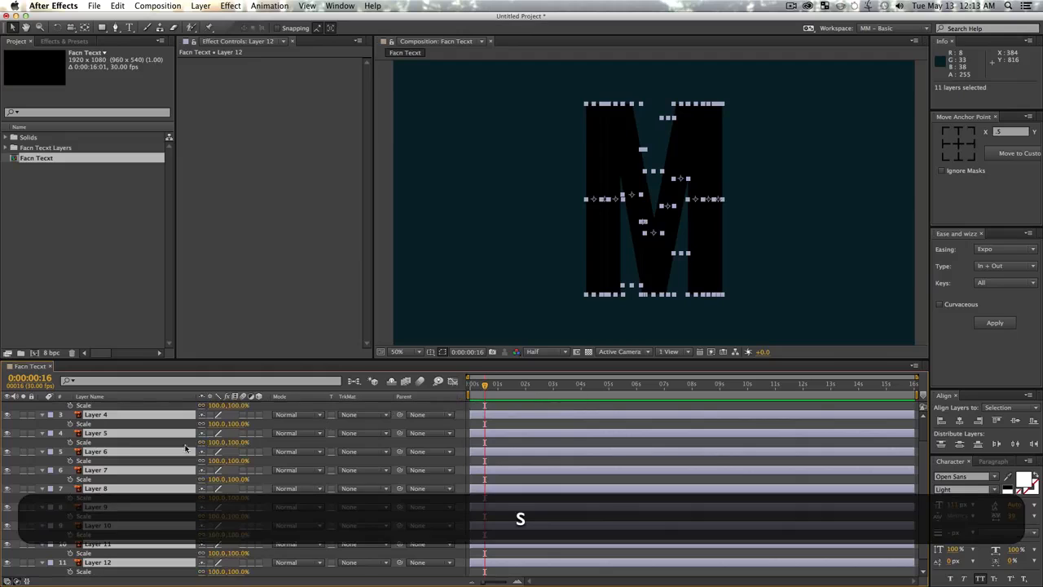
click(70, 424)
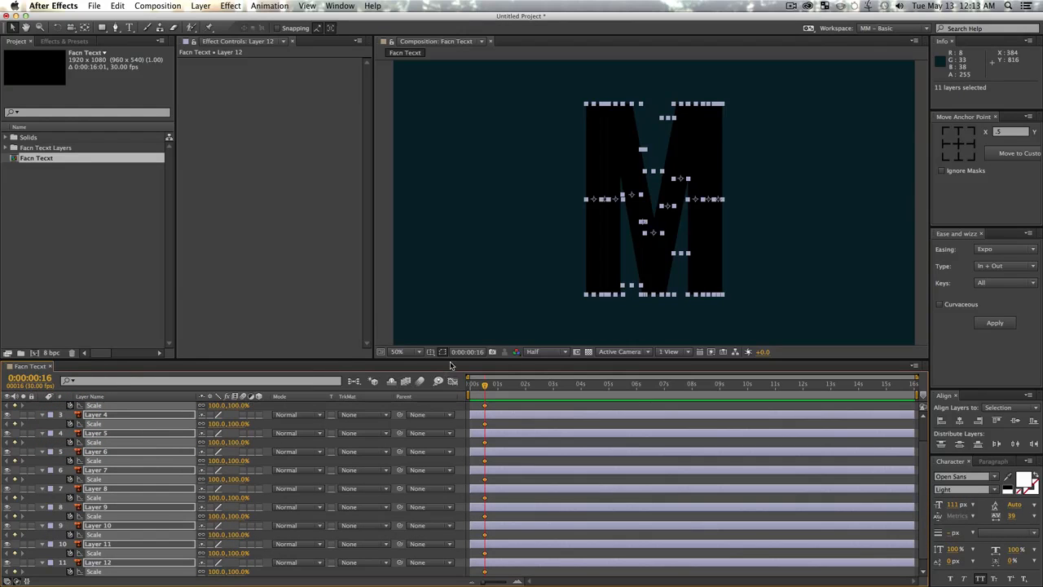
Add Opacity keyframes of 100% to Layers 2 through 12 at 0:00:00:16.
key(grave)
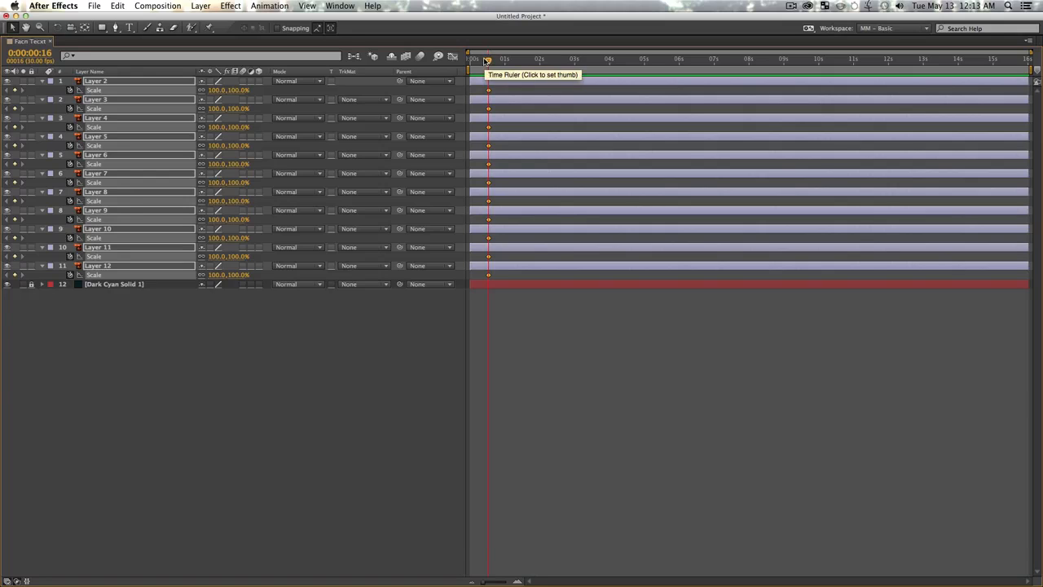
key(shift)
key(shift+t)
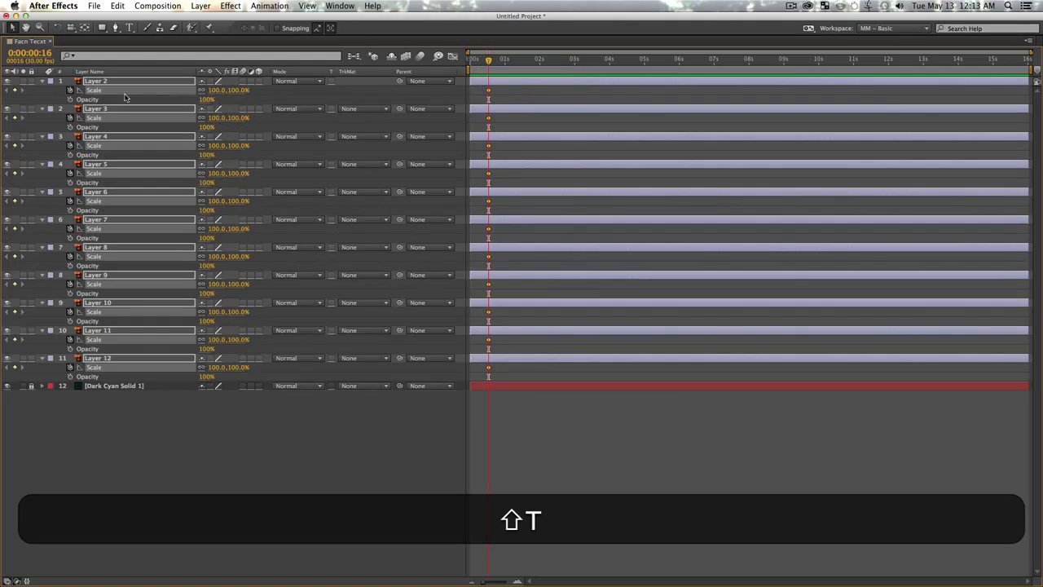
click(71, 100)
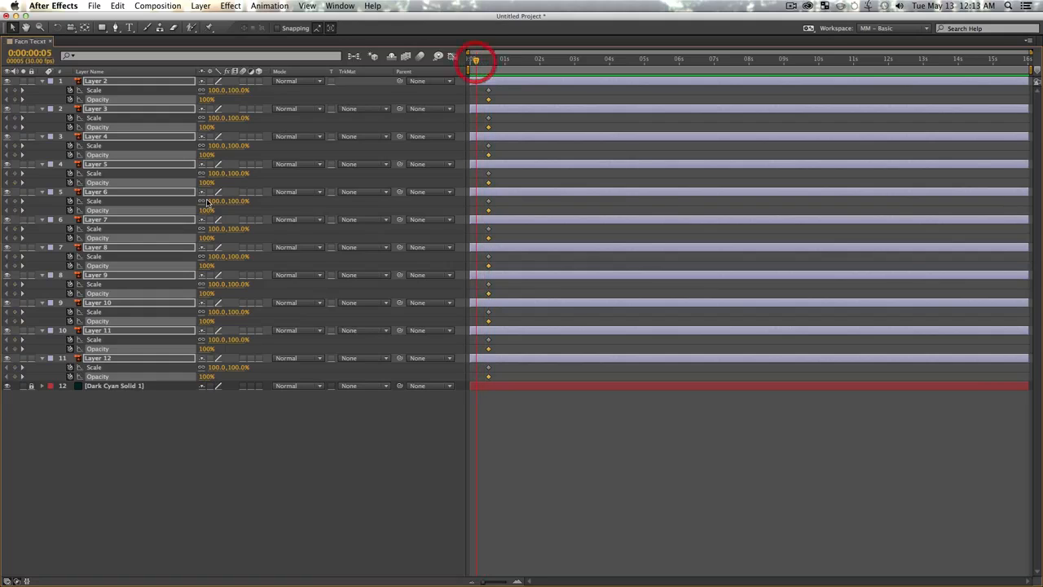
Unlink the Scale proportions on each of Layers 2 through 12, with the current time at 0:00:00:05.
click(203, 367)
click(201, 340)
click(202, 312)
click(202, 285)
click(201, 257)
click(202, 229)
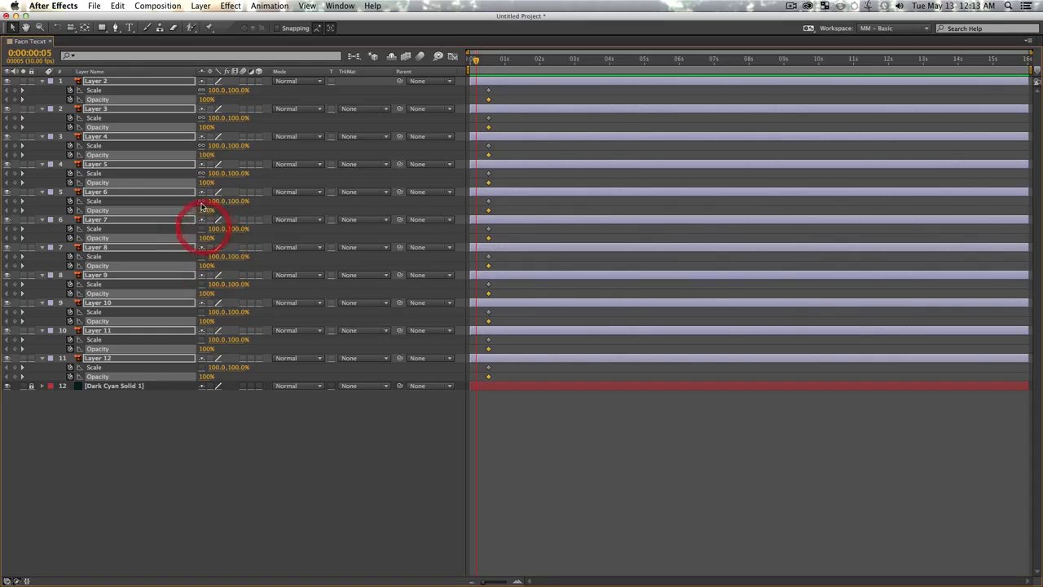
click(201, 201)
click(201, 174)
click(201, 146)
click(201, 119)
click(201, 91)
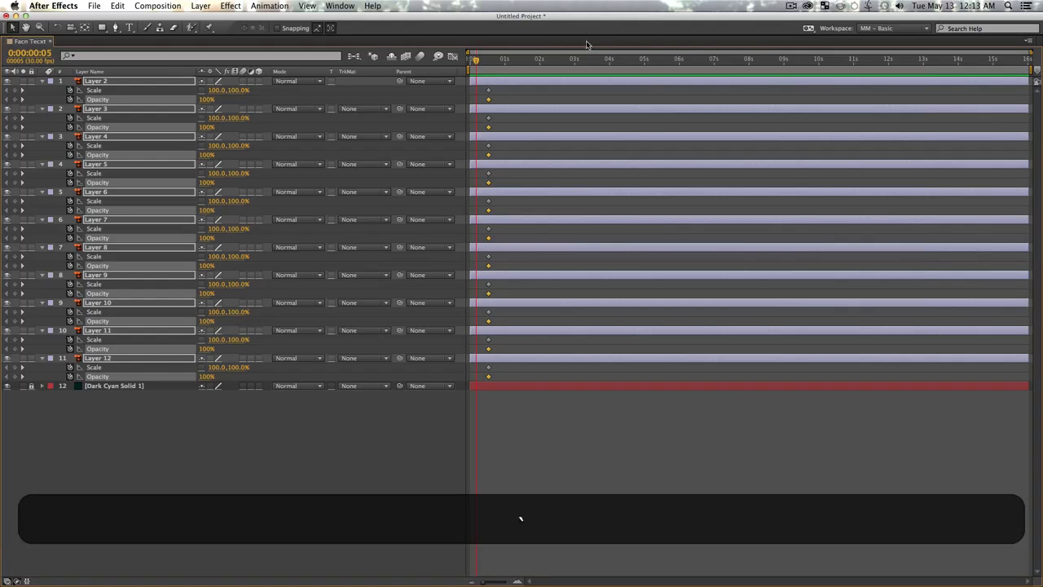
key(grave)
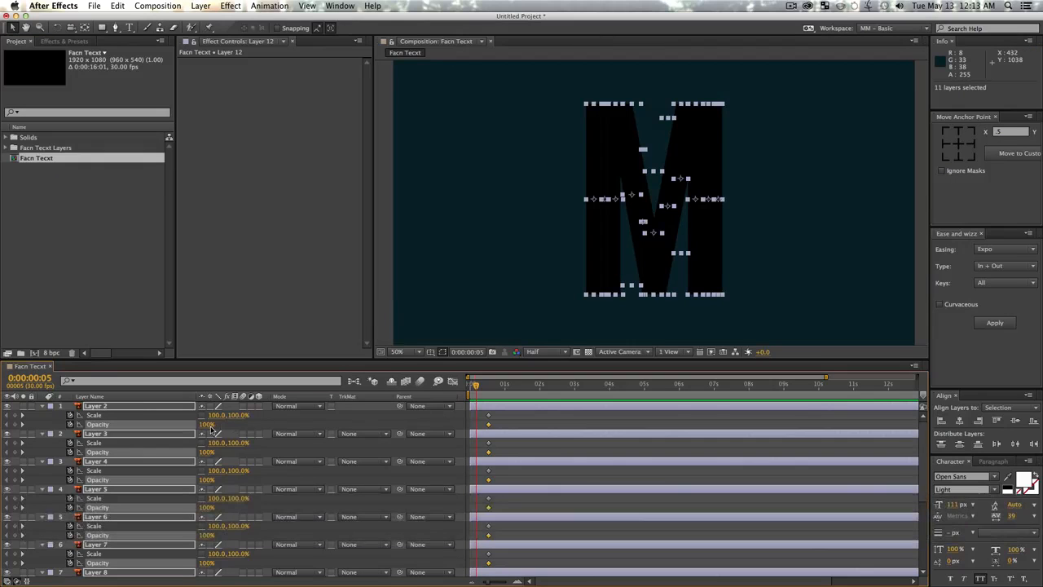
At 0:00:00:05, set the strips' Scale to 161, 129% and their Opacity to 0%, and preview the animation.
drag(217, 419, 247, 415)
key(super+z)
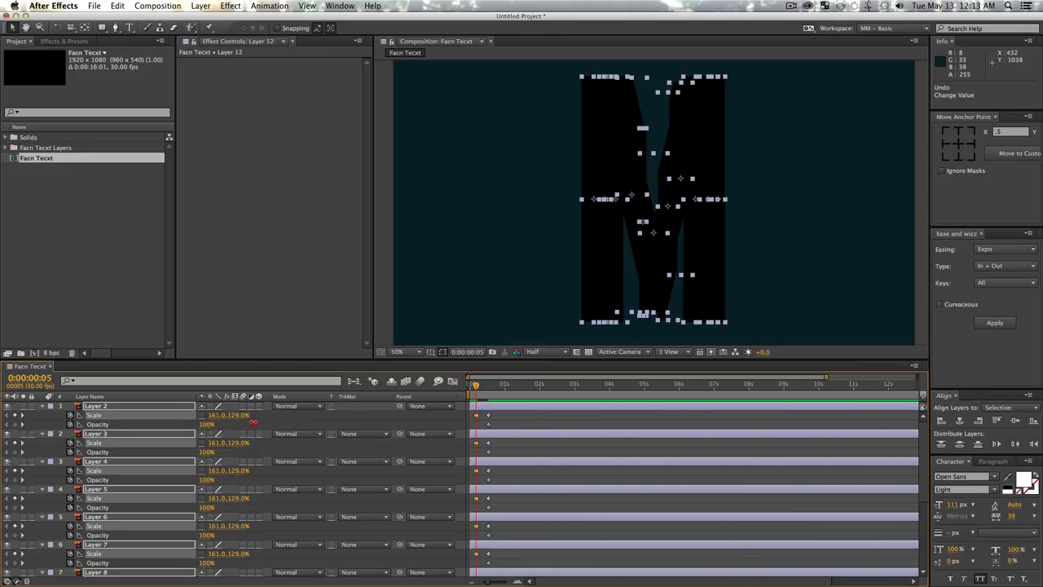
click(206, 424)
text(0)
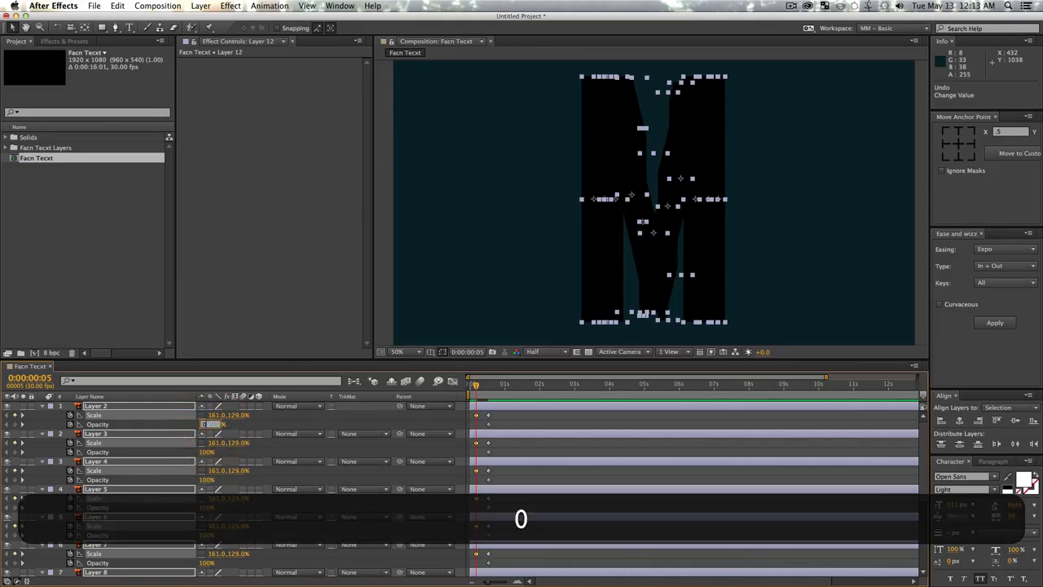
key(Return)
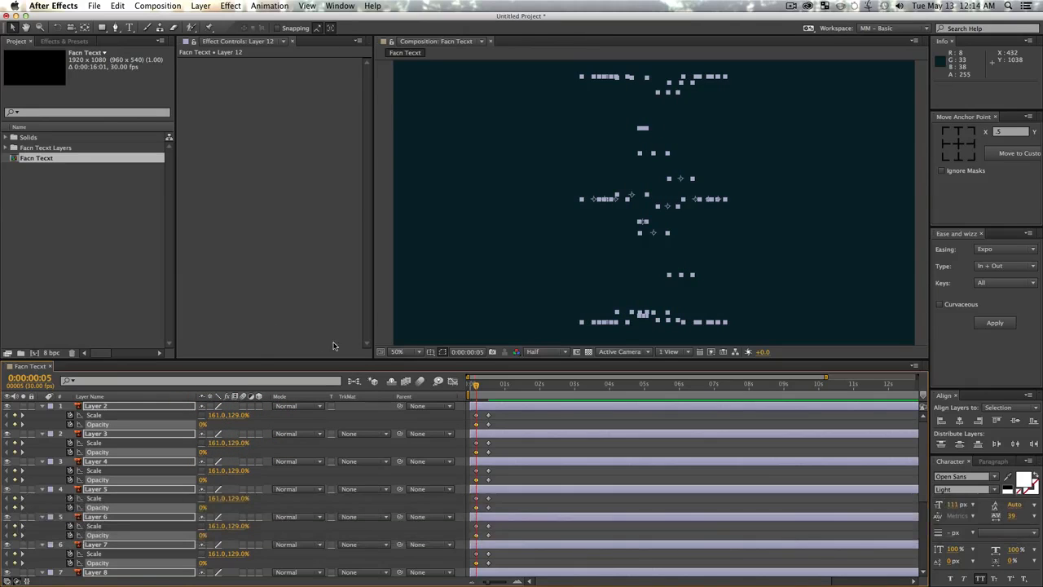
key(space)
click(470, 386)
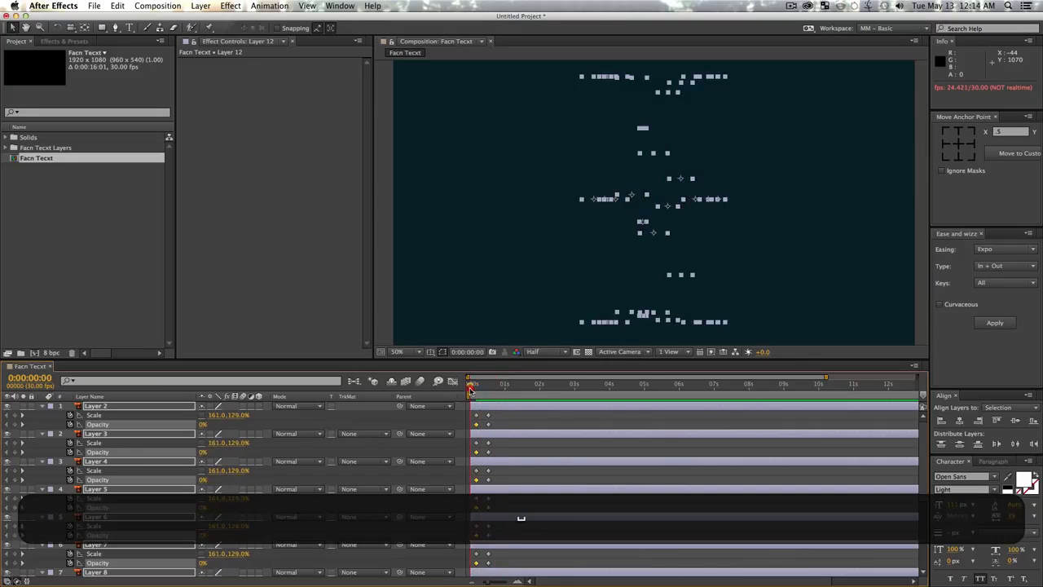
key(space)
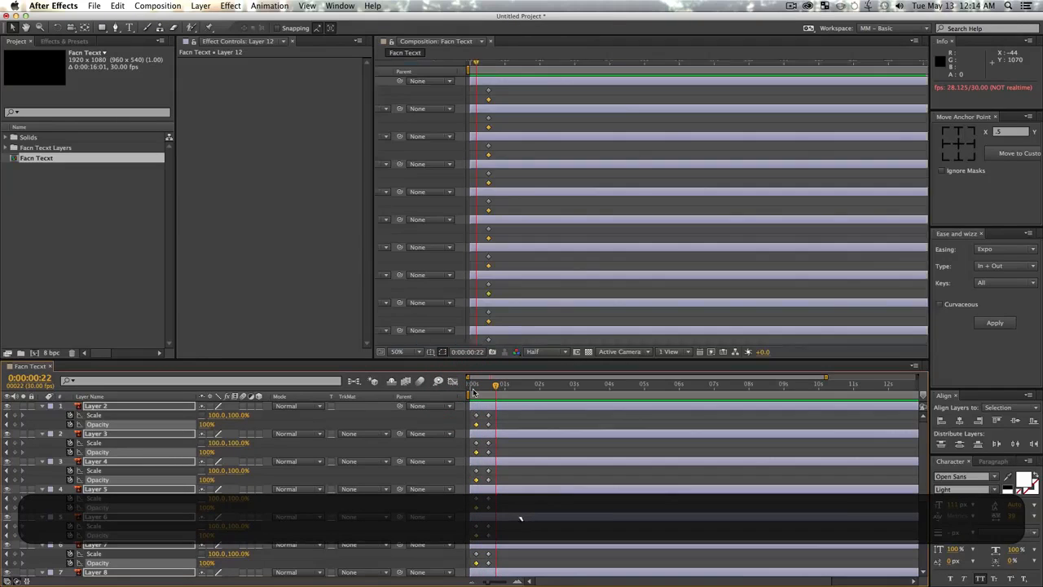
Apply Easy Ease to all Scale and Opacity keyframes on Layers 2 through 12.
key(grave)
drag(556, 446, 450, 19)
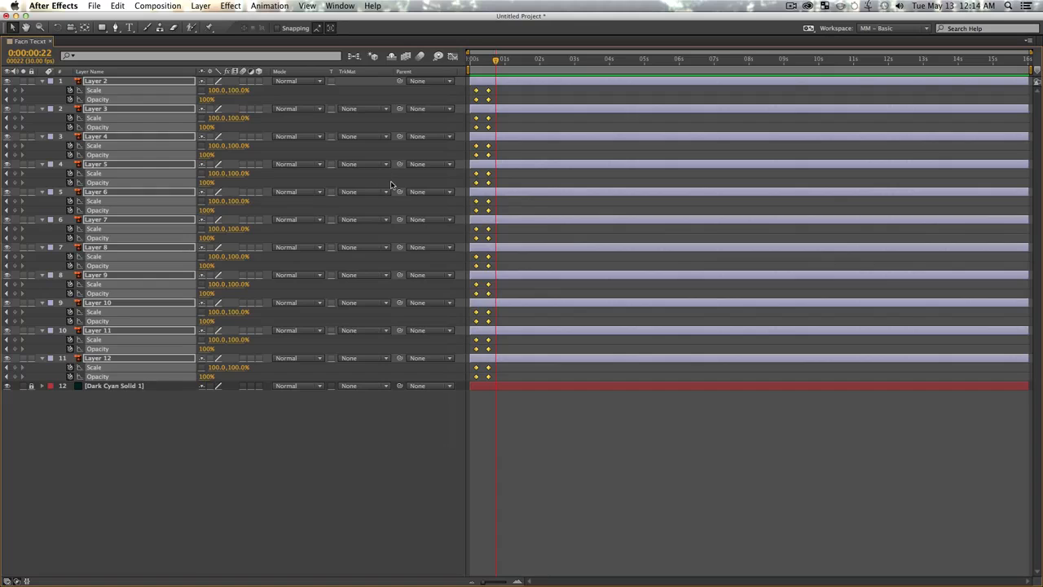
key(F9)
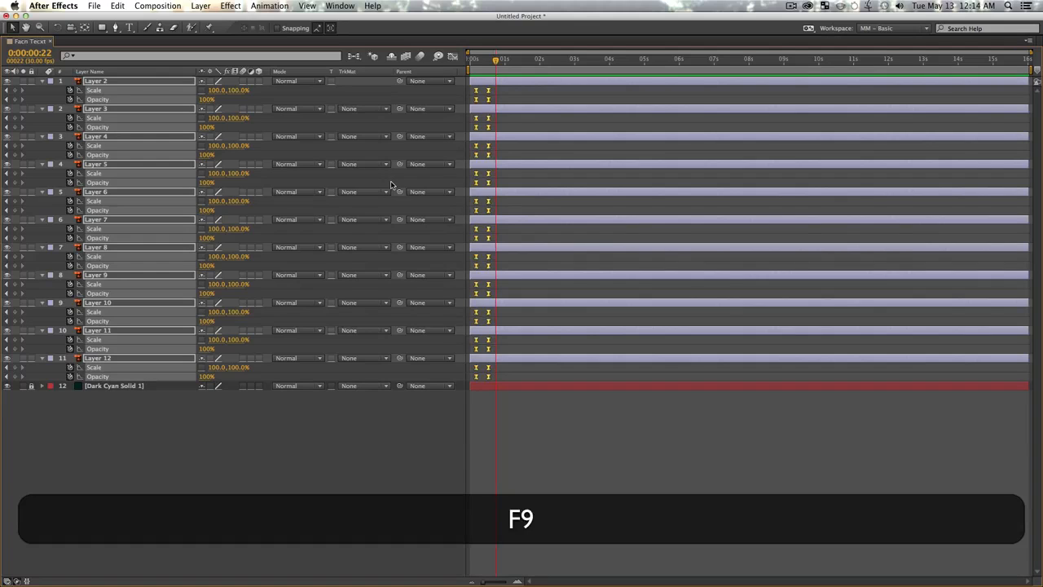
Trim Layers 2 through 12 to end at 0:00:00:02 and sequence them with Overlap enabled.
click(476, 61)
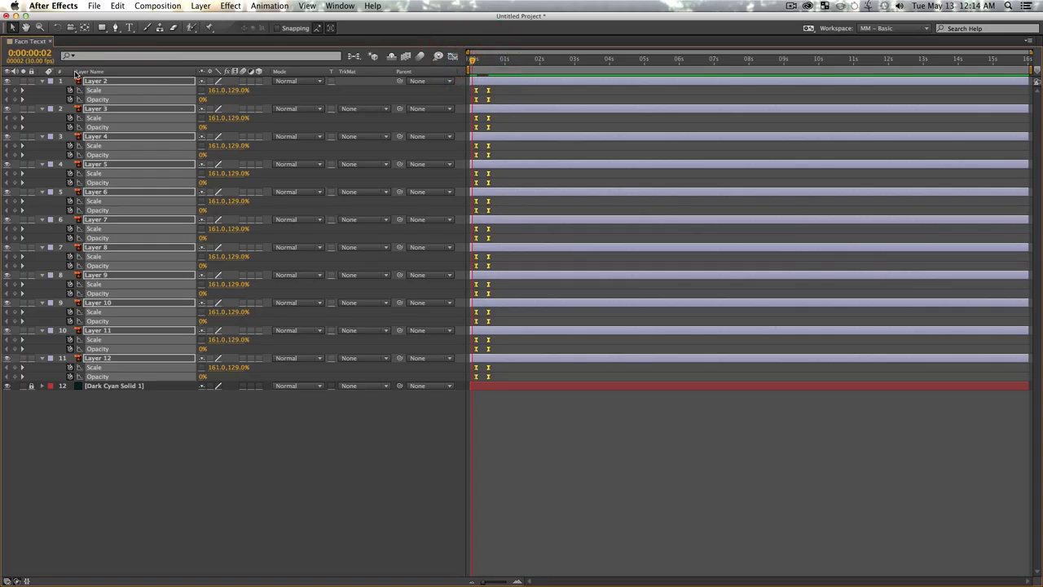
key(alt)
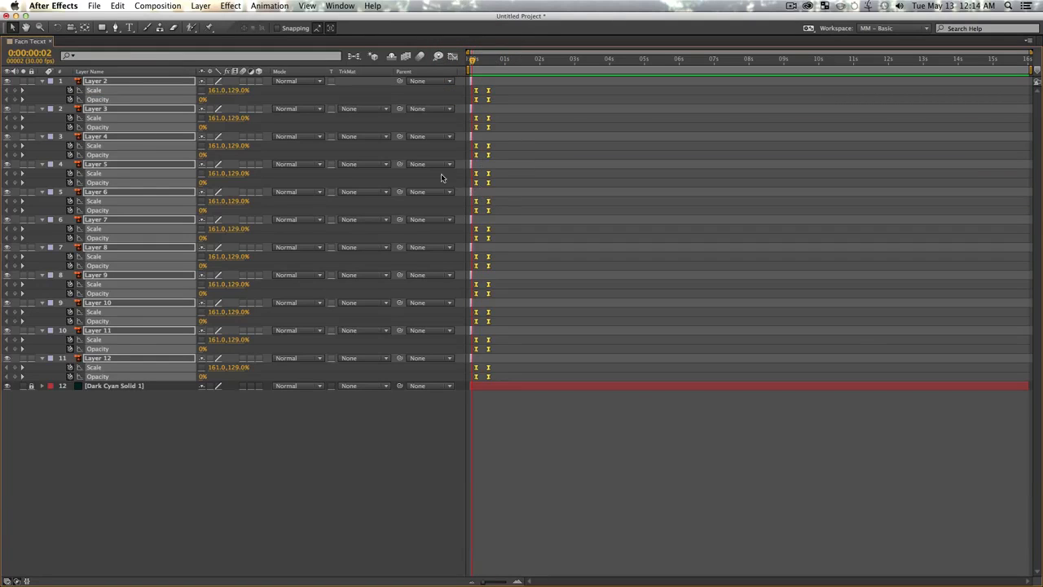
right_click(126, 78)
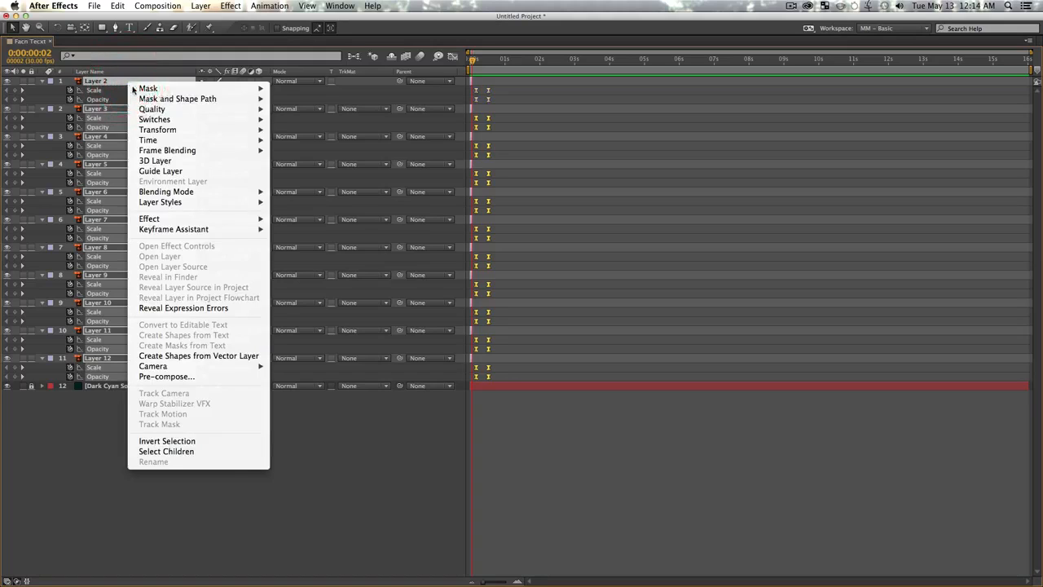
mouse_move(195, 234)
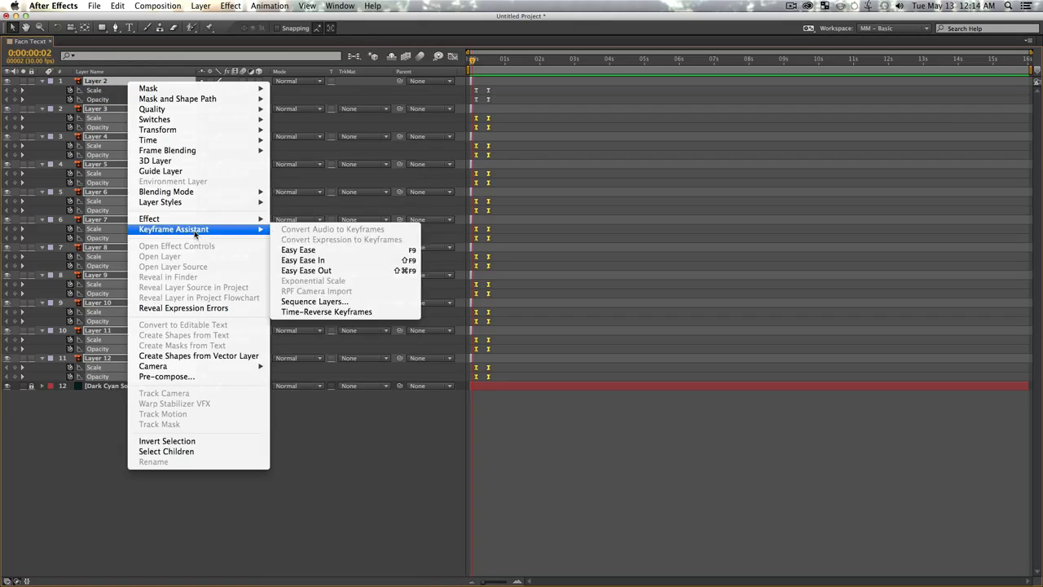
click(320, 303)
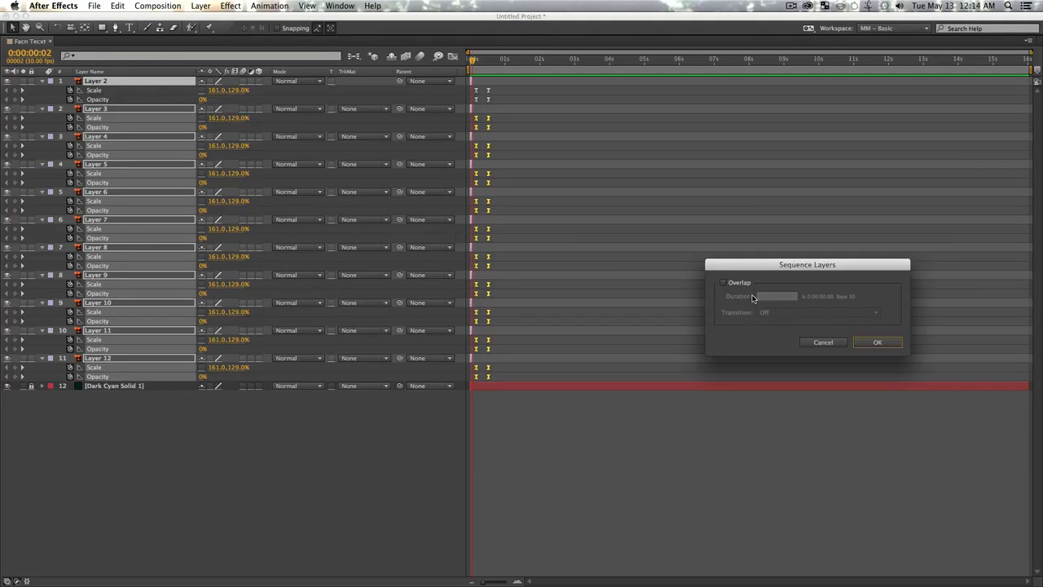
click(730, 284)
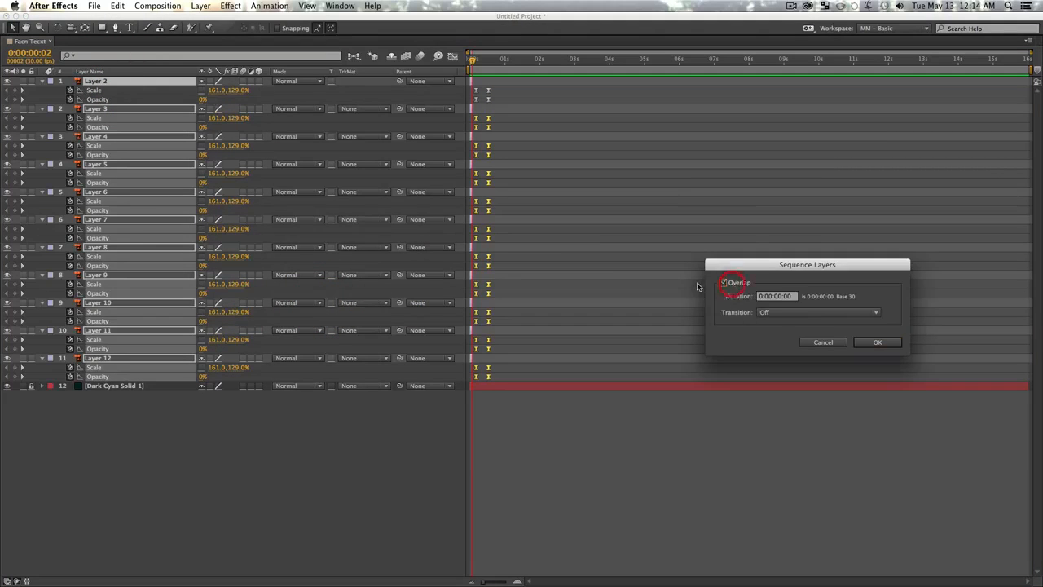
click(782, 295)
click(876, 342)
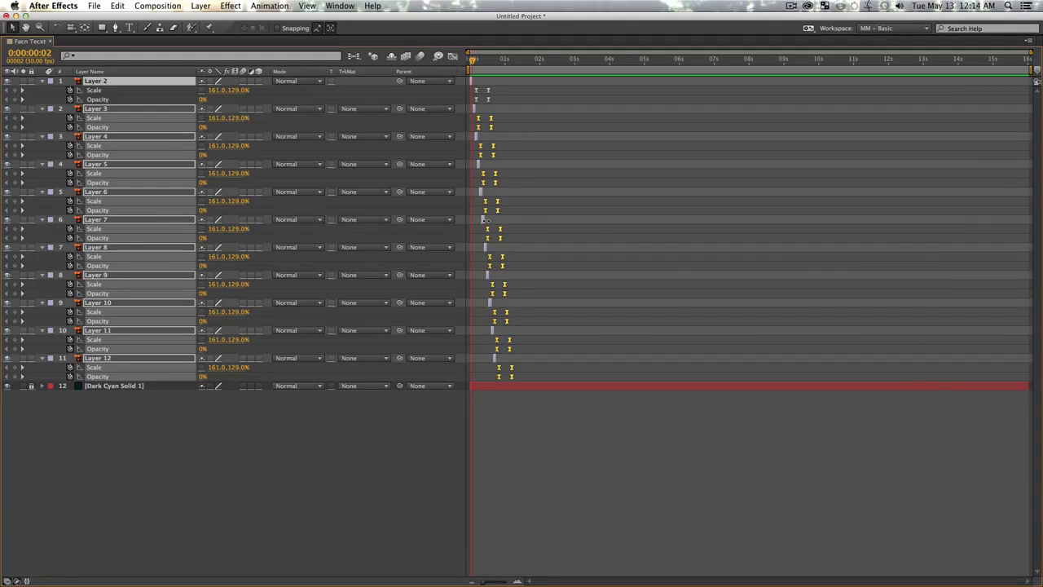
Extend the ends of Layers 2 through 12 to the composition's end and restore the full panel layout with the whole composition fitted in view.
drag(485, 219, 1038, 260)
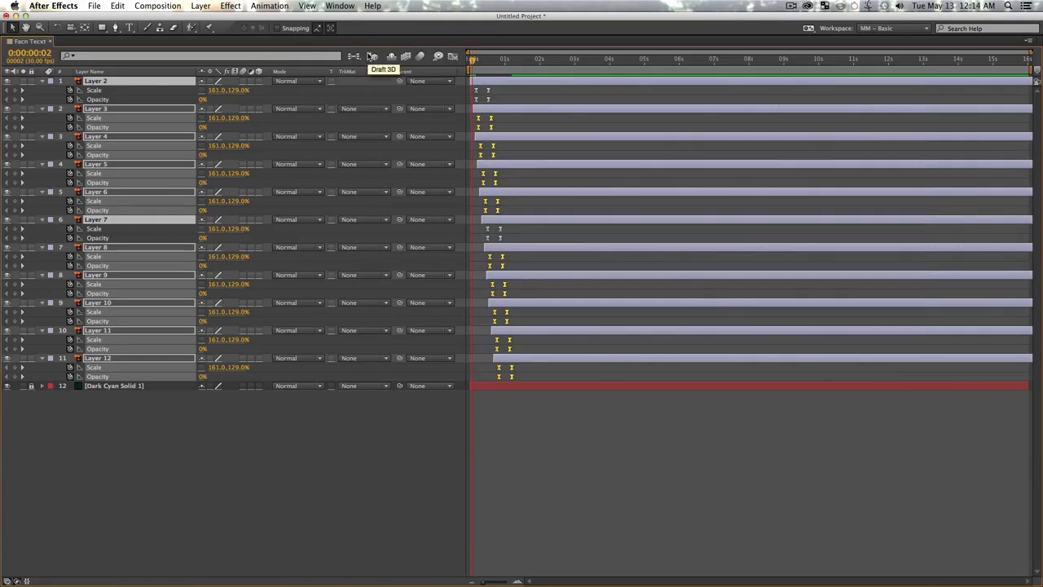
key(grave)
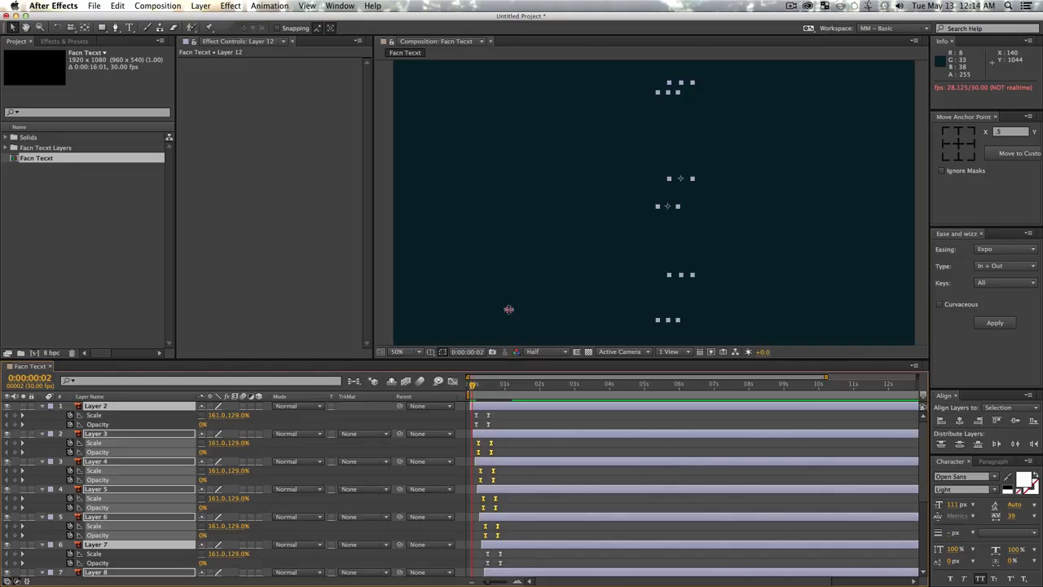
drag(508, 360, 432, 311)
key(shift+slash)
Preview the staggered strip animation from the start of the composition.
click(319, 239)
key(space)
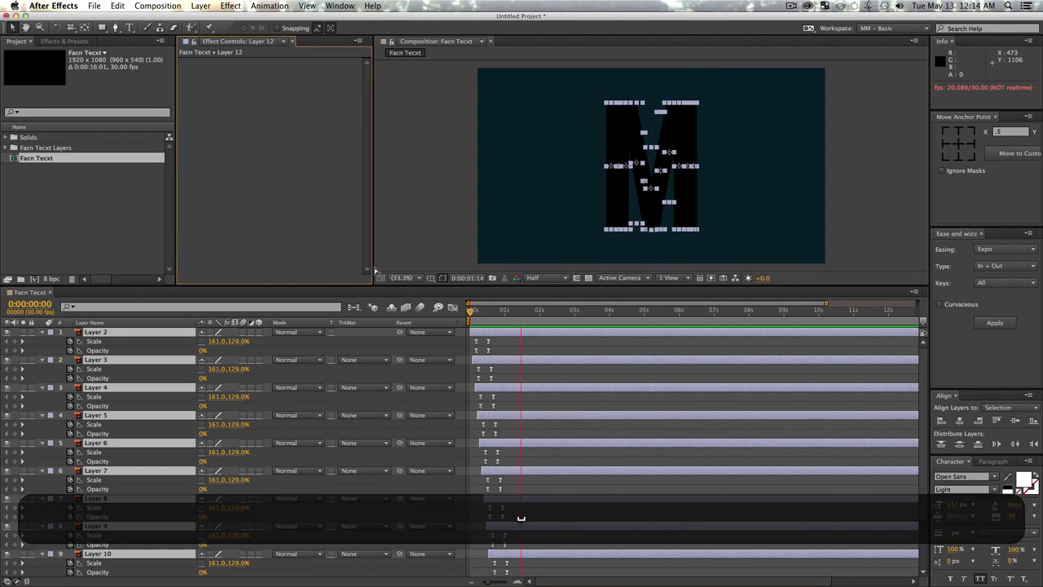
key(space)
drag(488, 315, 447, 324)
key(space)
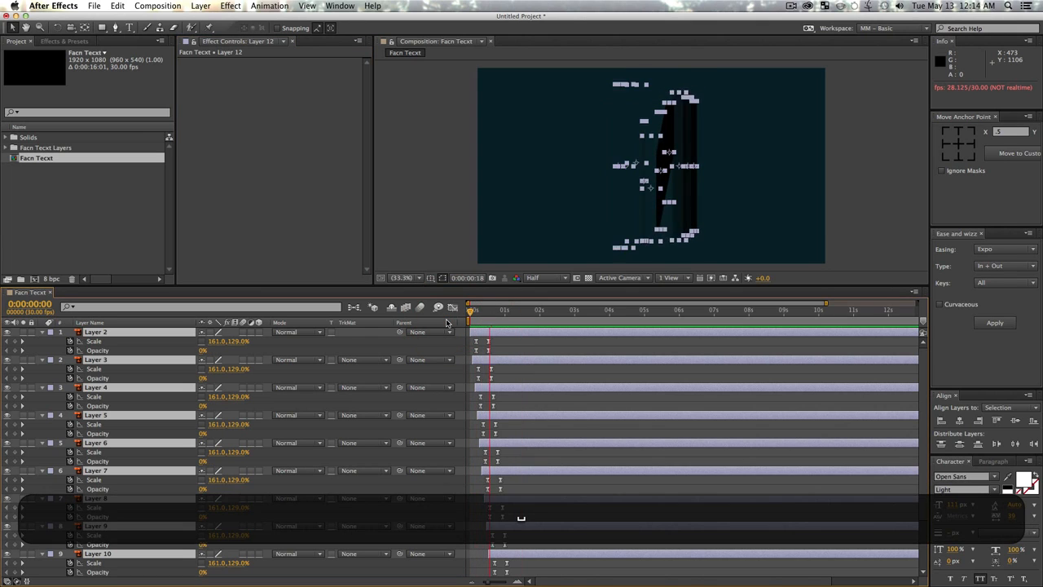
key(space)
Pre-compose Layers 2 through 12, moving all attributes into the new composition, and rename the resulting layer M.
scroll(136, 448, down, 3)
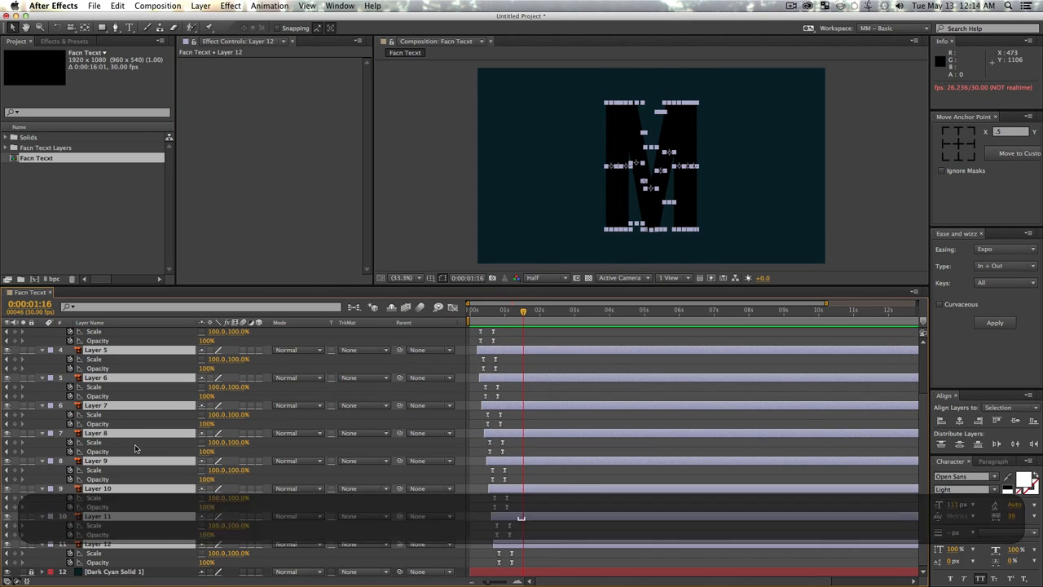
key(shift)
key(super+shift+c)
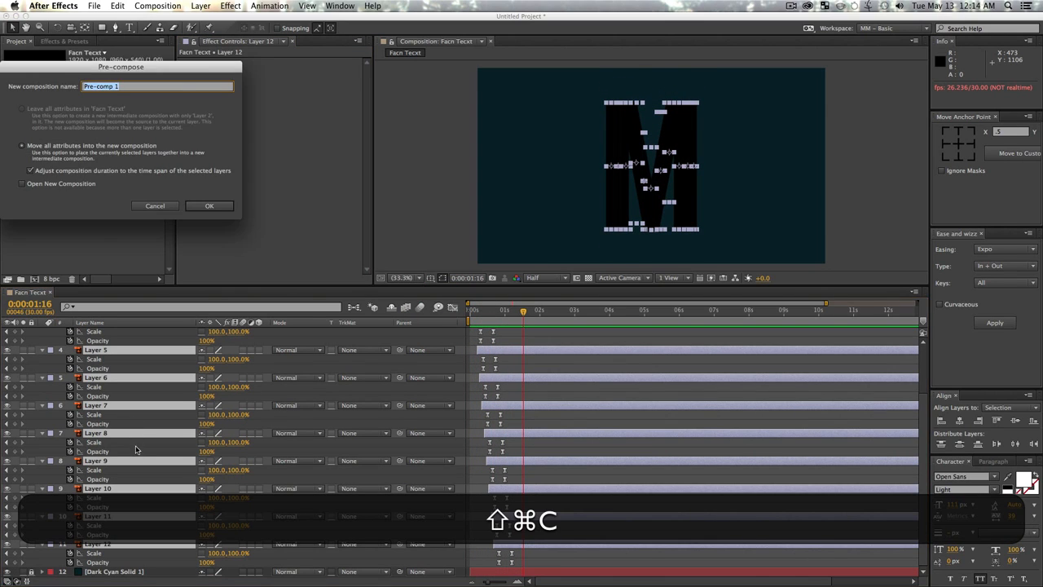
click(217, 206)
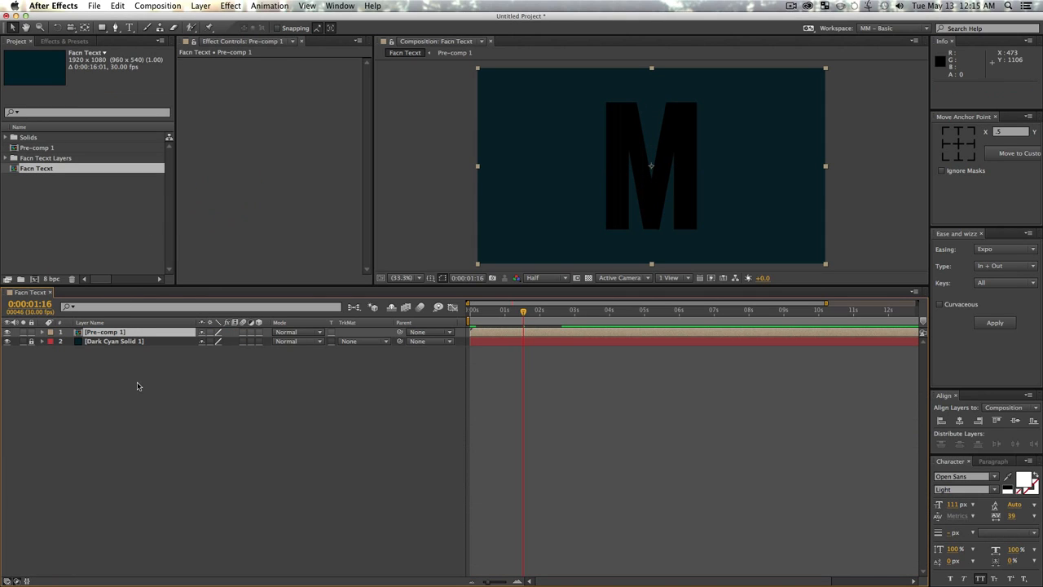
key(Return)
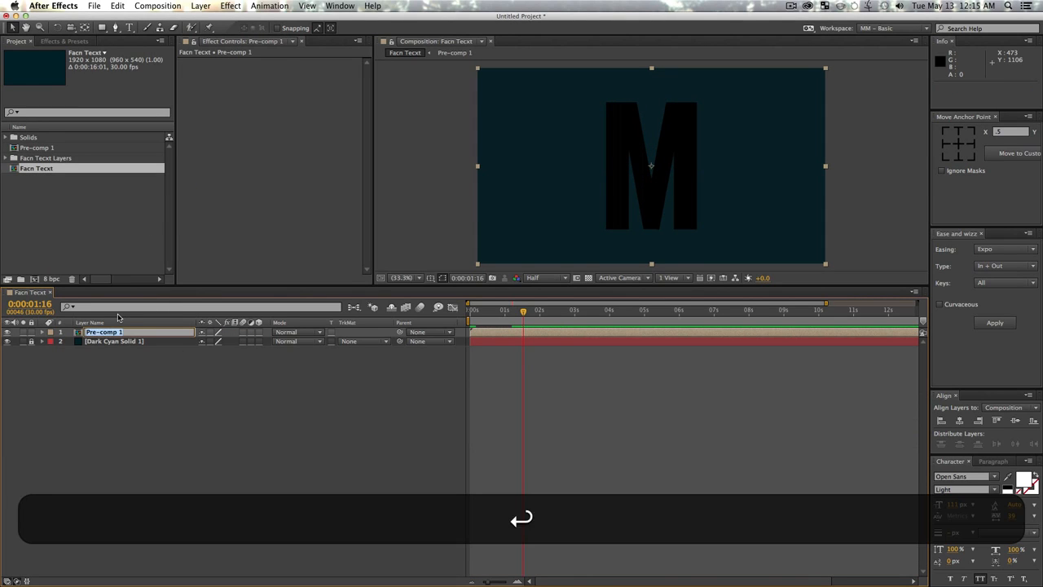
text(M)
key(shift+Return)
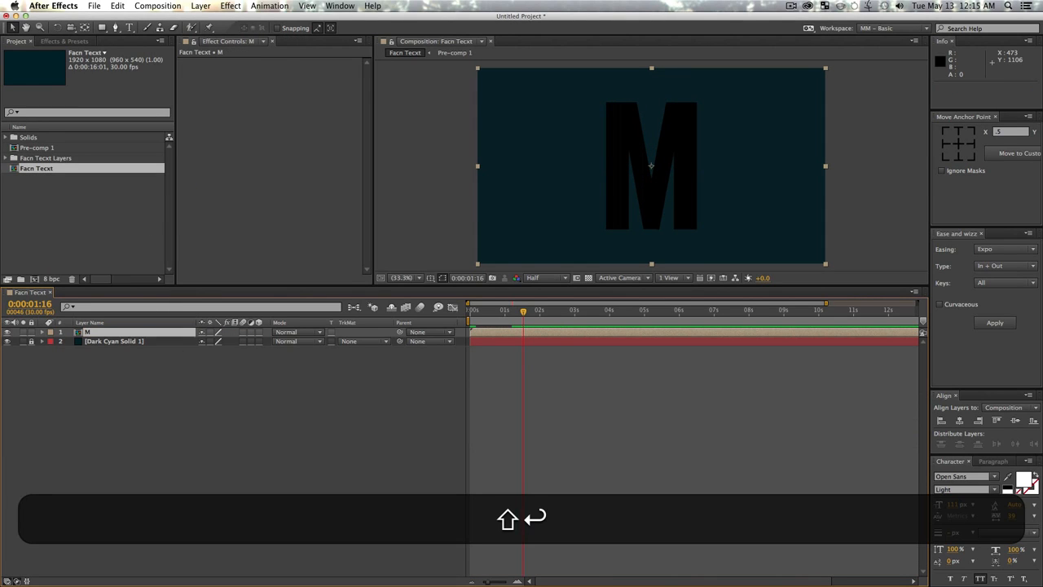
Find the Fill effect and apply it to the M layer.
click(65, 42)
click(49, 53)
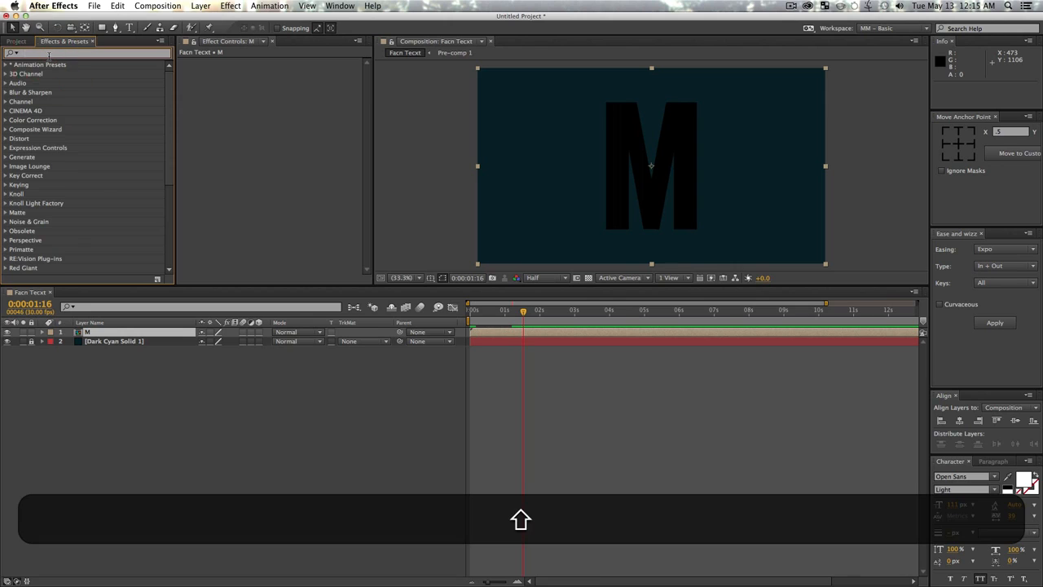
text(Fukk)
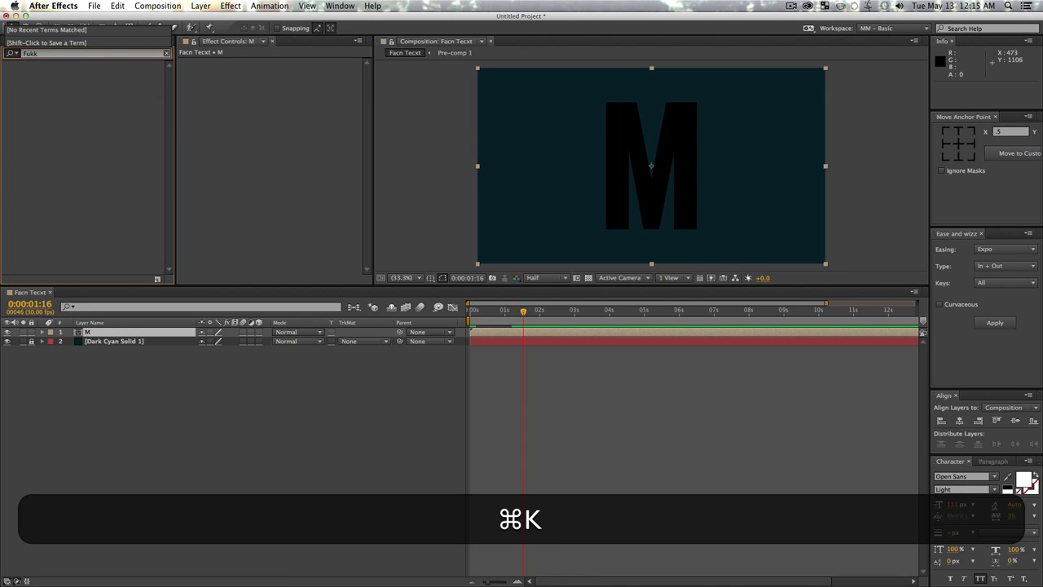
key(super+a)
text(Fill)
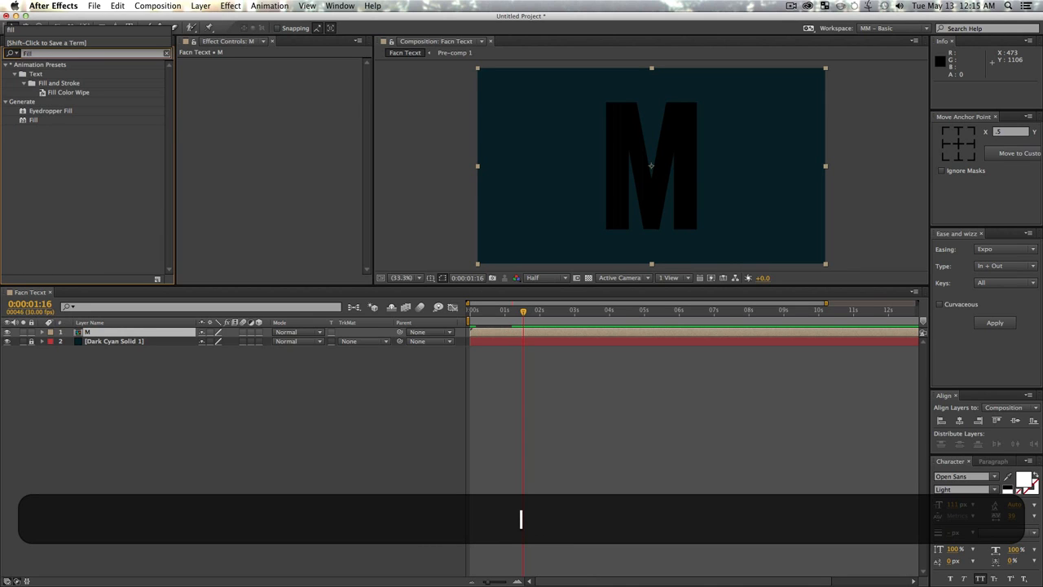
click(70, 140)
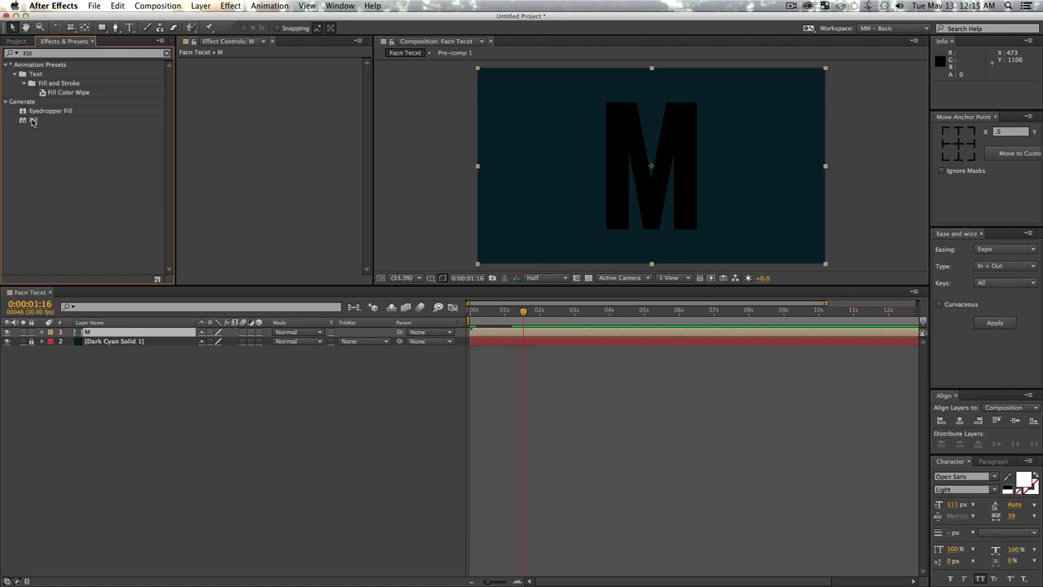
drag(32, 121, 94, 333)
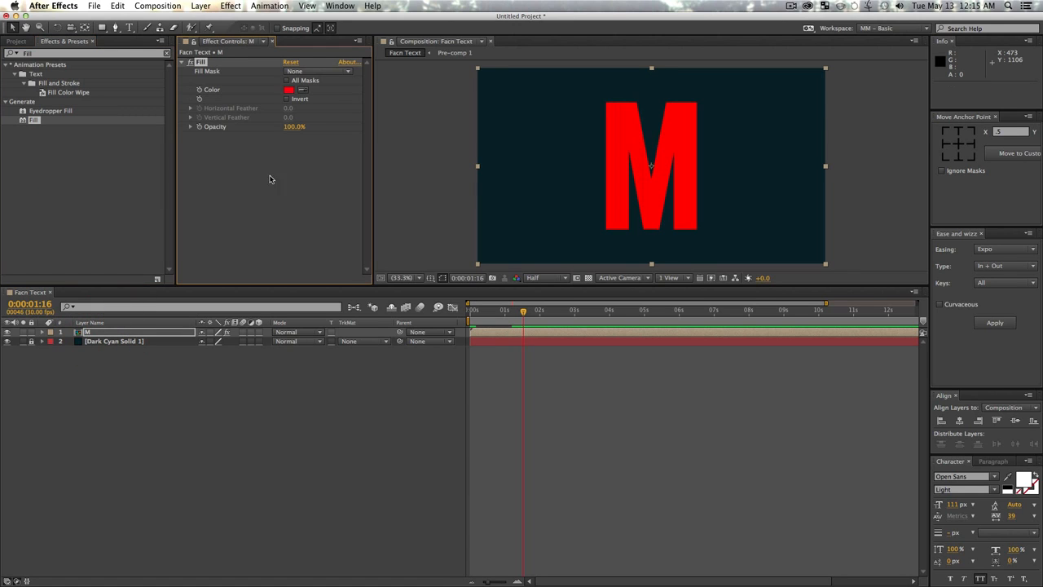
Set the M layer's Fill color to a bright light blue.
click(287, 89)
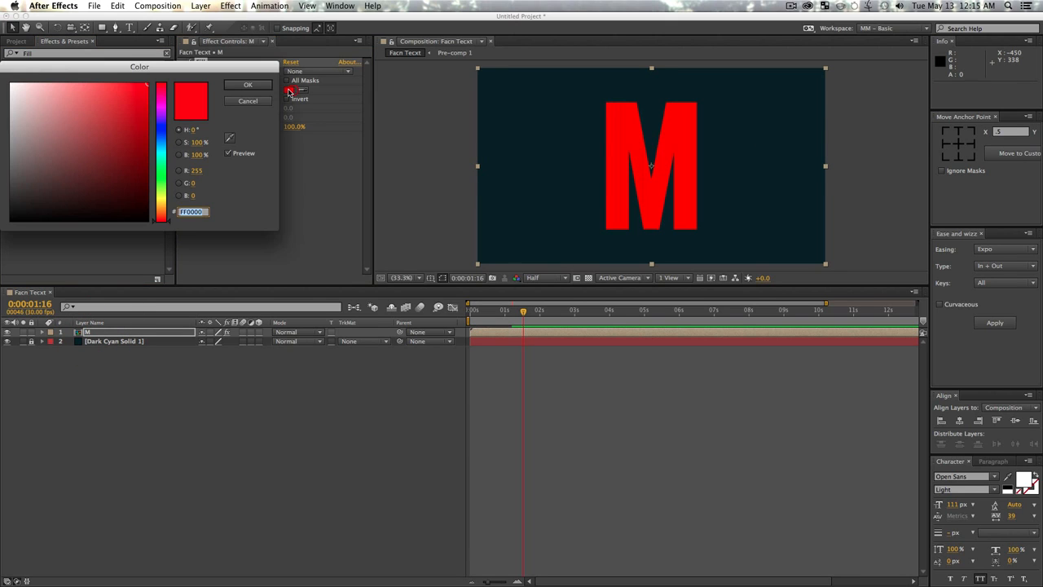
drag(114, 118, 103, 95)
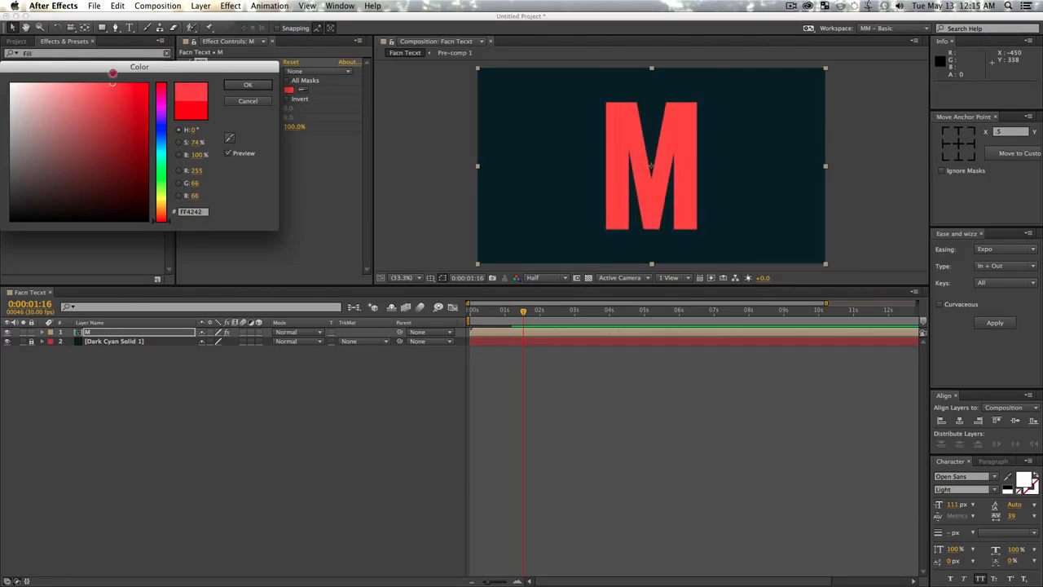
drag(158, 163, 114, 85)
click(247, 84)
click(238, 459)
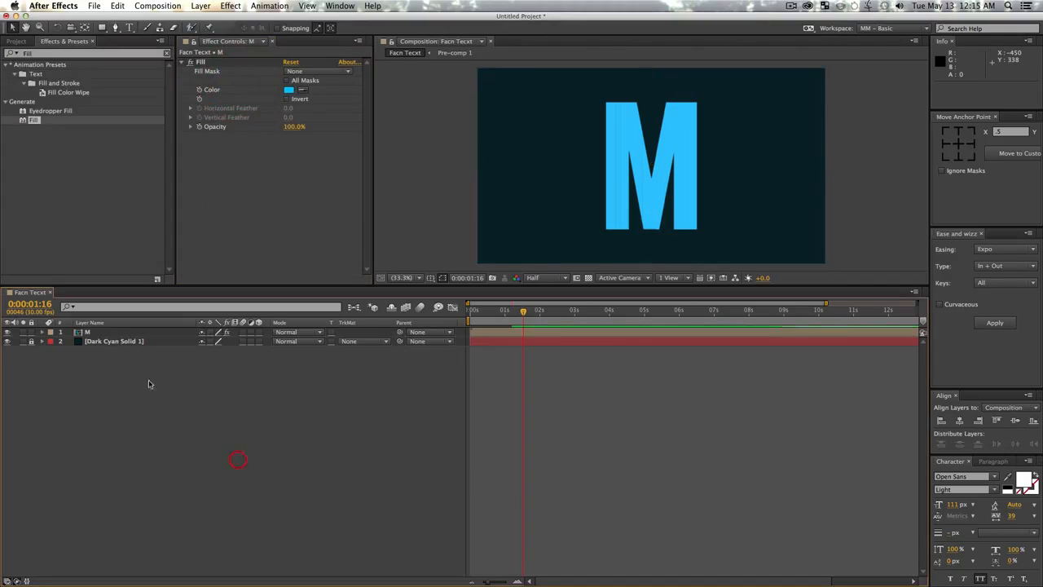
Duplicate the M layer and place the copy, M 2, beneath the original and above the solid.
click(98, 332)
key(super+d)
drag(94, 351, 93, 344)
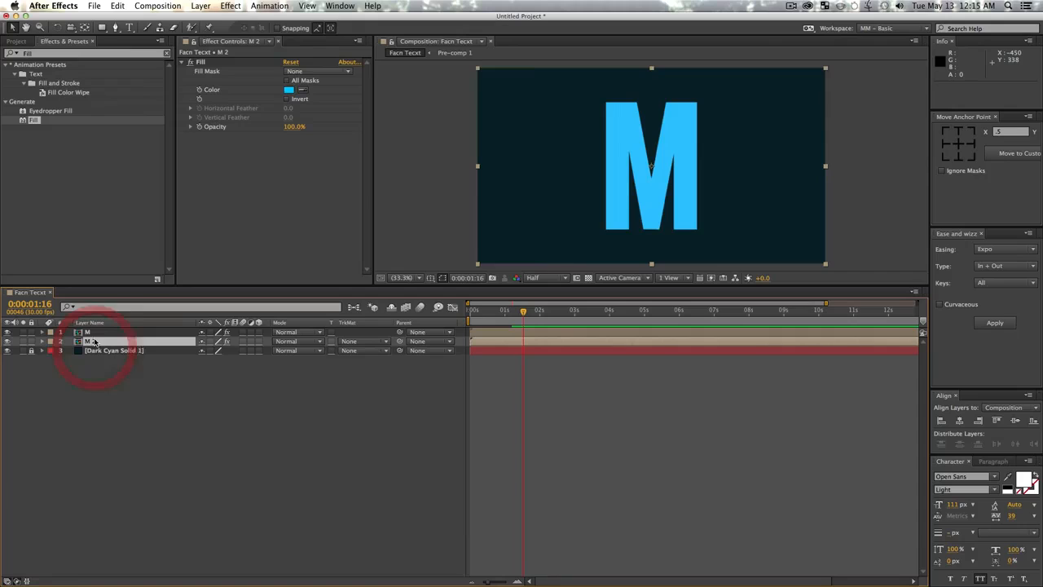
Set the Fill color of the M 2 layer to a bright orange.
click(289, 90)
drag(160, 177, 160, 215)
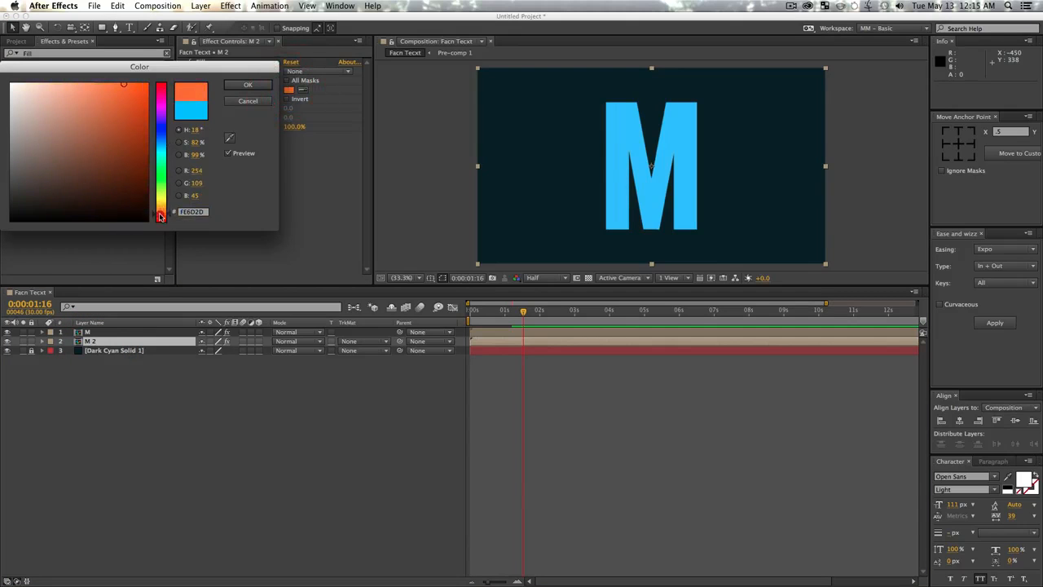
click(112, 106)
mouse_move(112, 101)
mouse_down()
mouse_move(111, 74)
mouse_move(127, 73)
mouse_up()
click(248, 85)
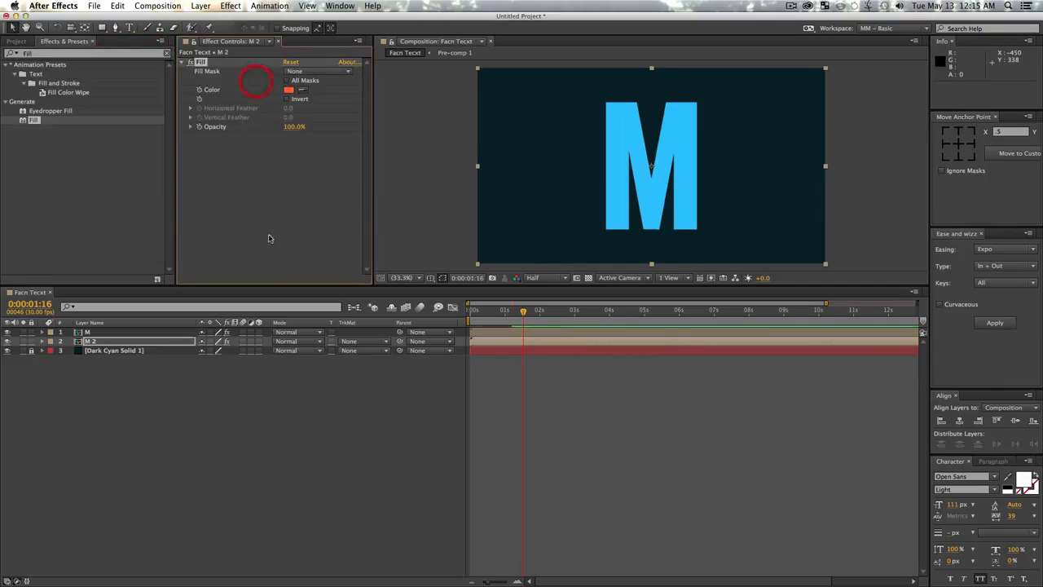
Shift the blue M layer 10 frames later and preview the two-color animation from the start.
click(123, 331)
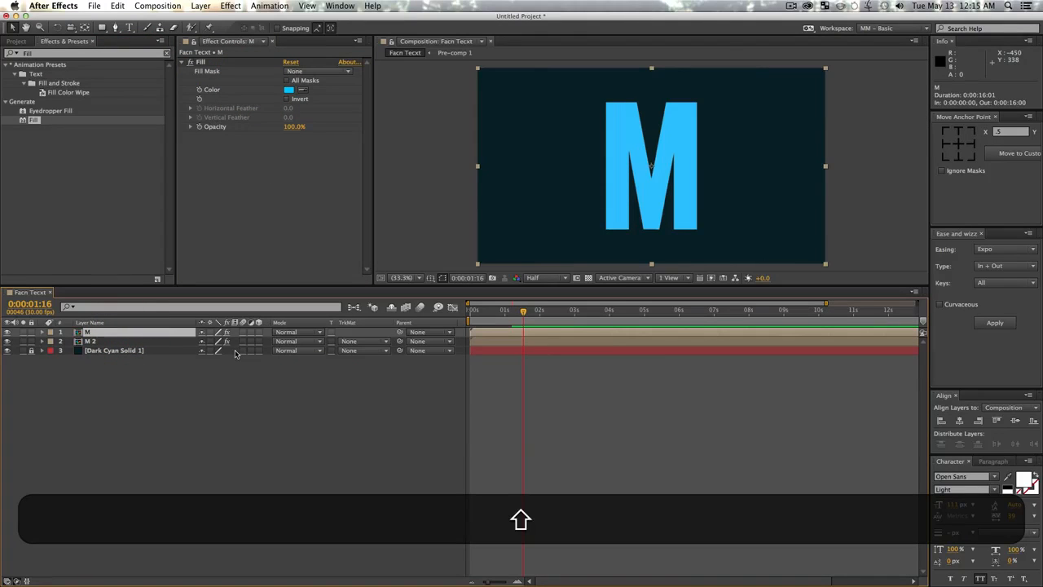
key(alt+shift+Page_Up)
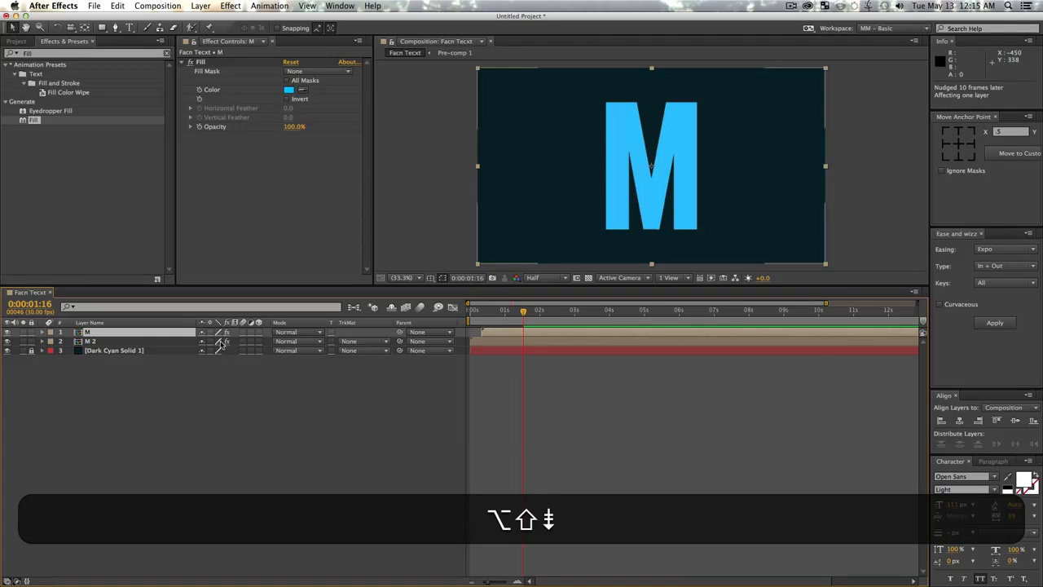
click(481, 315)
drag(481, 315, 466, 318)
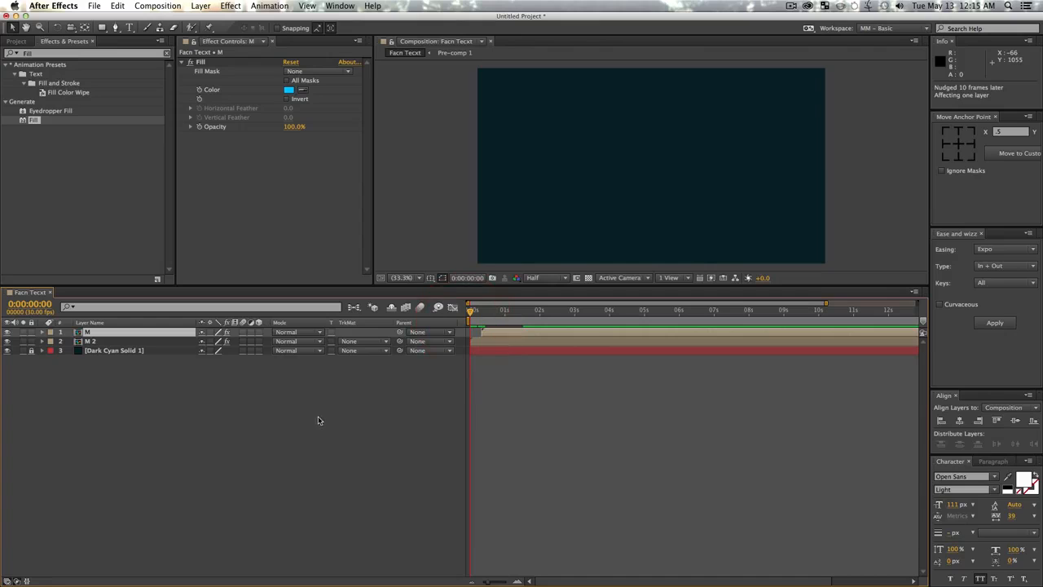
click(319, 420)
key(space)
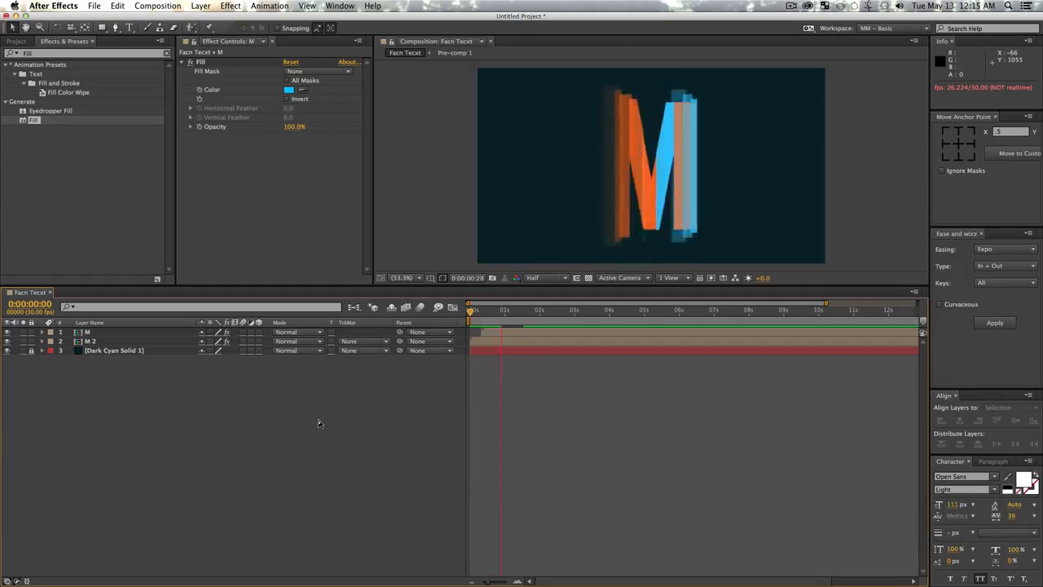
key(space)
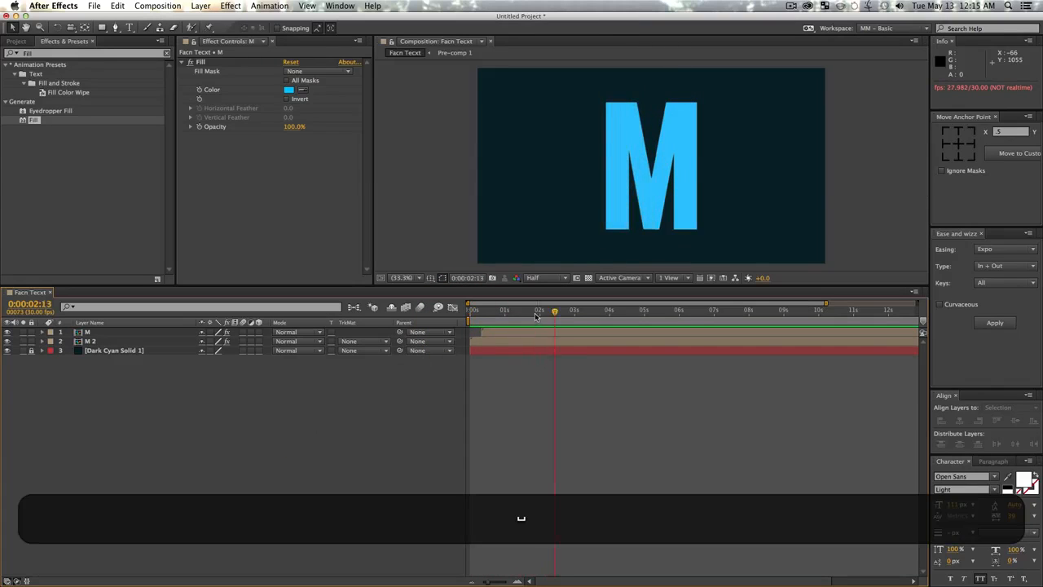
End the work area at 0:00:02:18 and preview the shortened range.
drag(559, 320, 560, 320)
key(n)
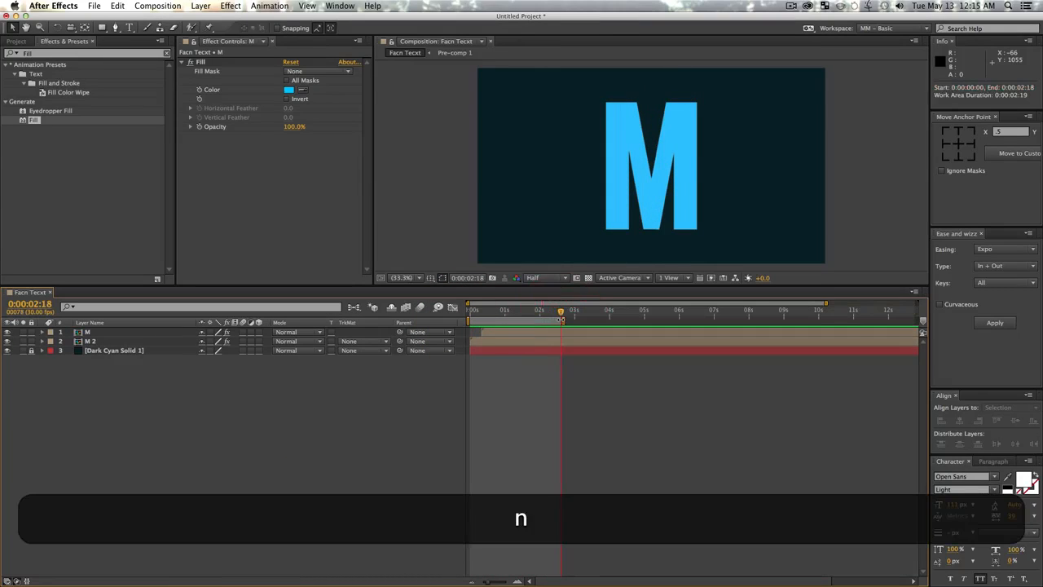
click(416, 441)
key(space)
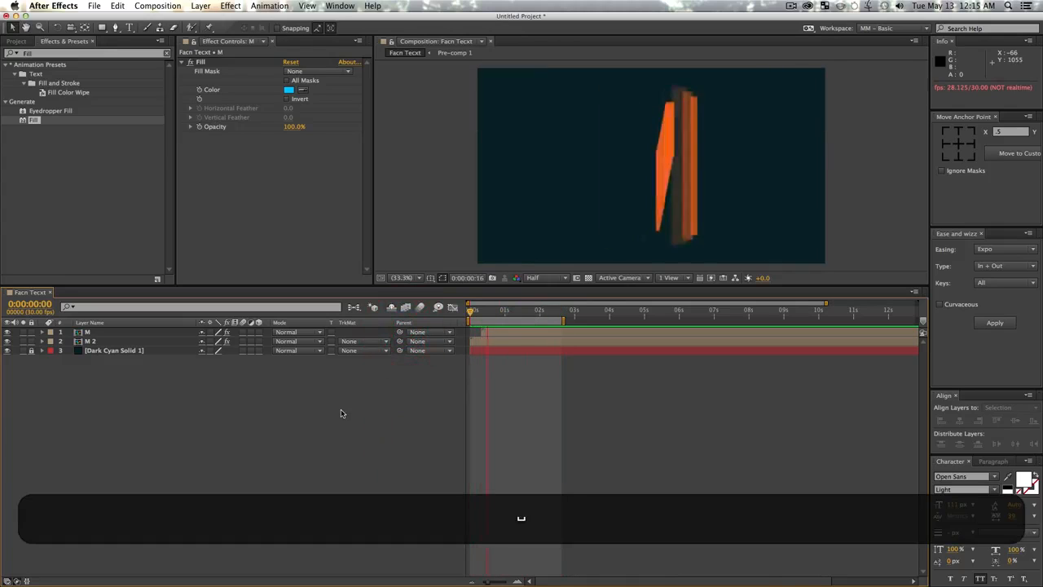
key(space)
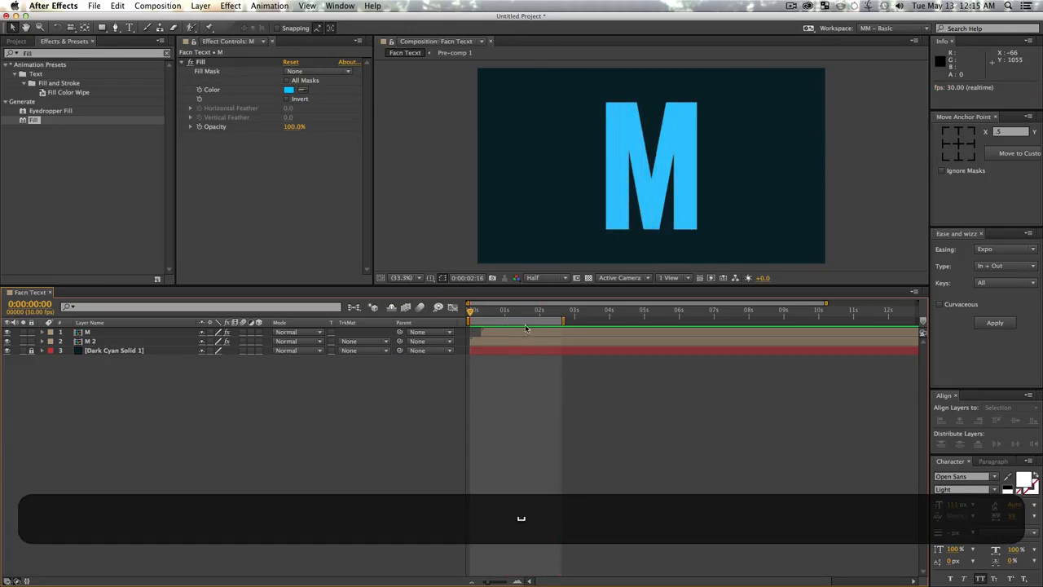
Preview the two-color animation and delete every item from the project, including folders and their contents.
key(space)
click(419, 325)
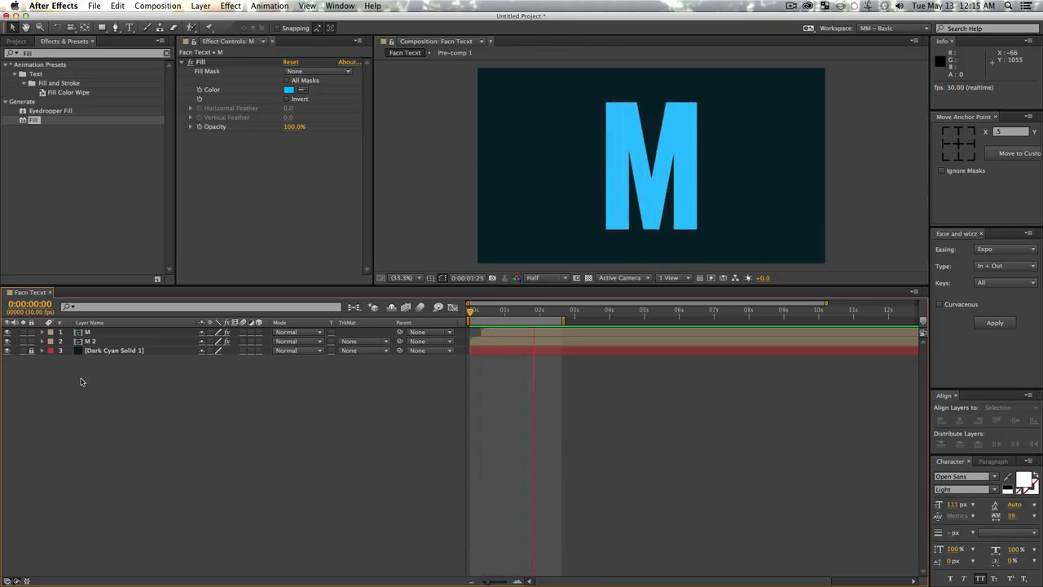
click(92, 151)
click(16, 41)
drag(52, 191, 8, 88)
key(Delete)
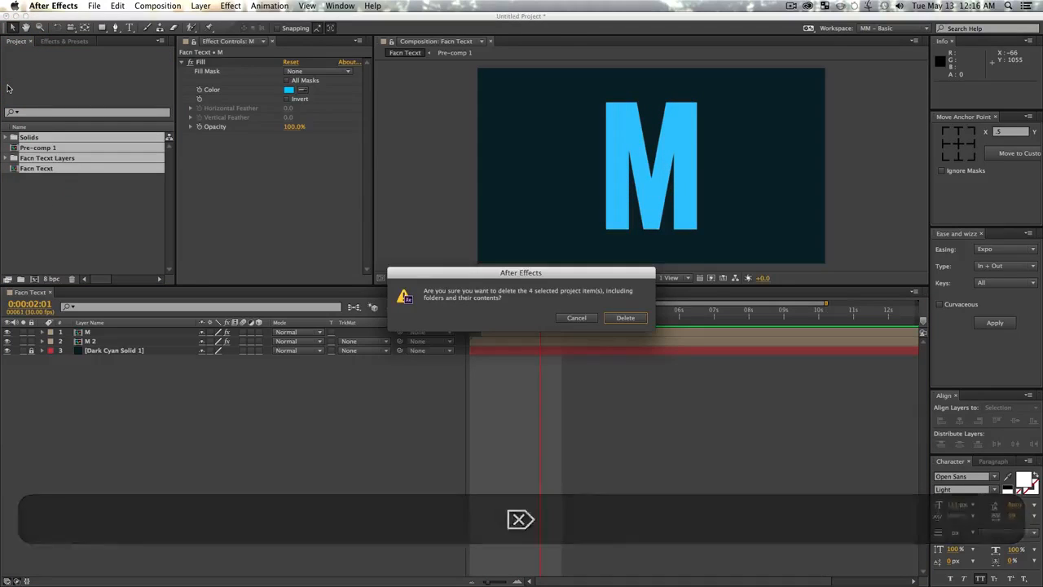
key(Return)
click(69, 208)
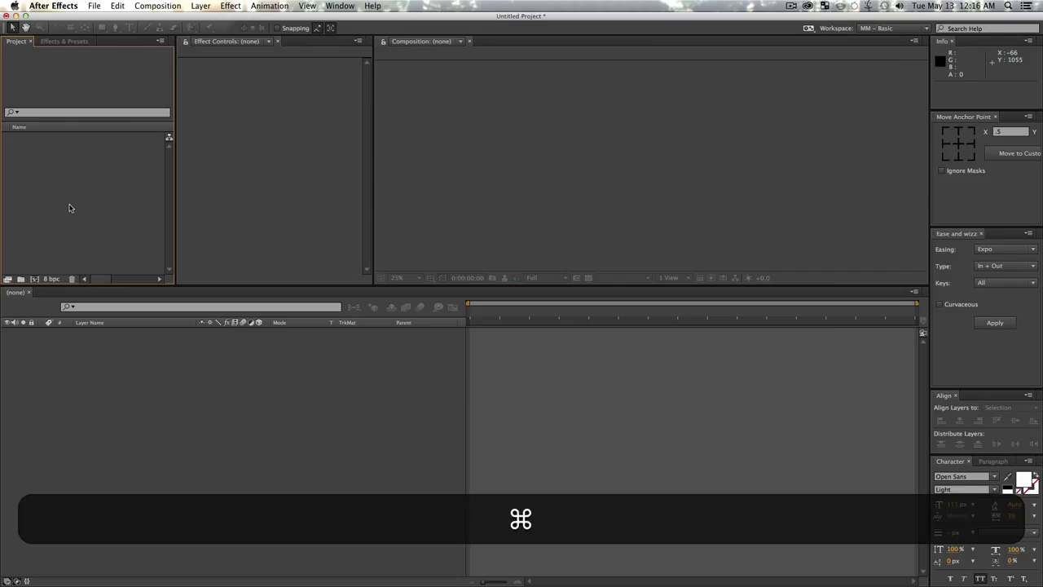
Import Facn Tecxt.ai from the Desktop as Composition - Retain Layer Sizes and open the Facn Tecxt composition.
key(super+i)
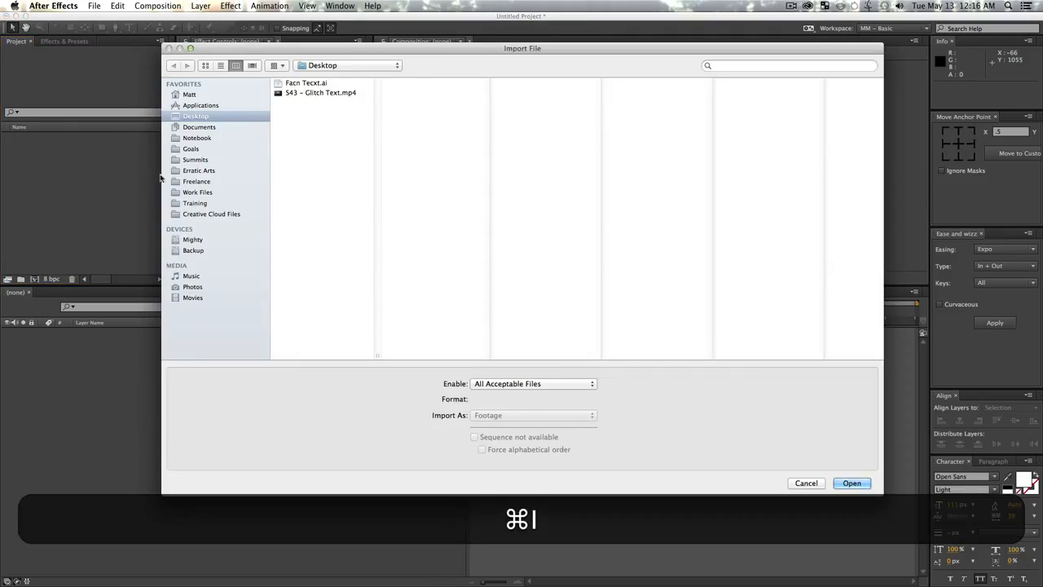
click(306, 82)
click(514, 421)
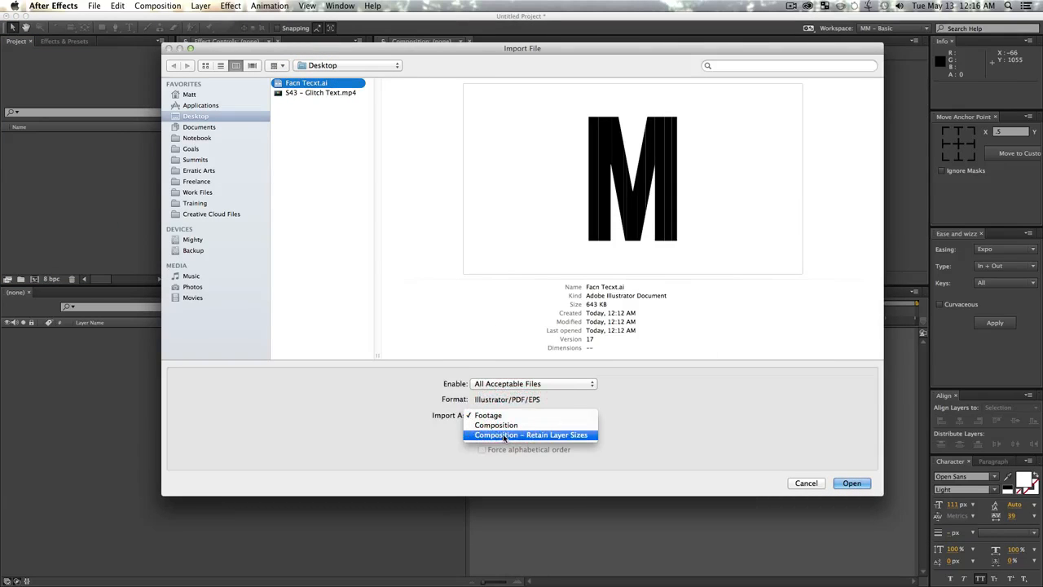
click(507, 435)
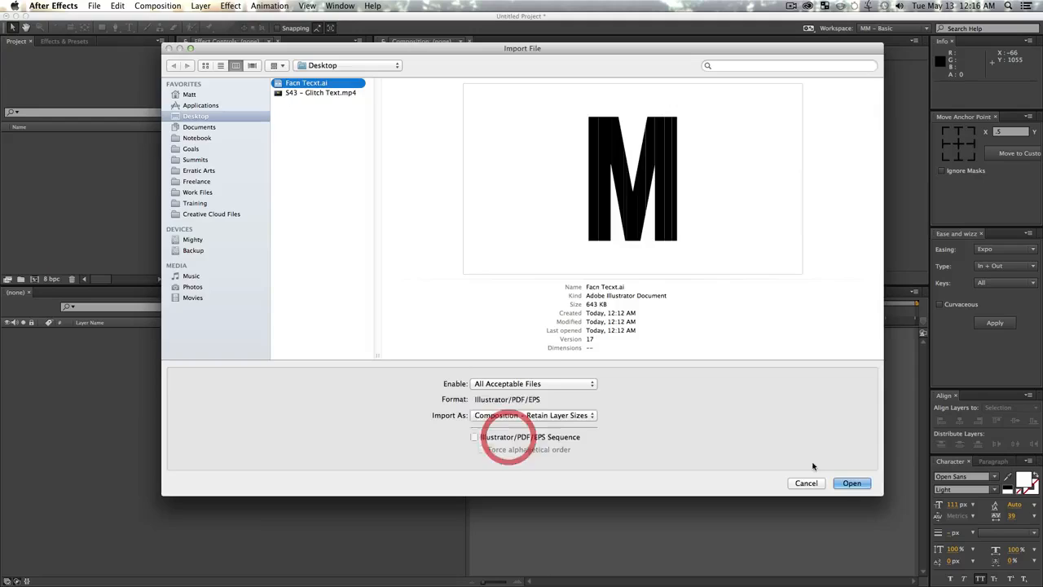
click(852, 483)
double_click(41, 149)
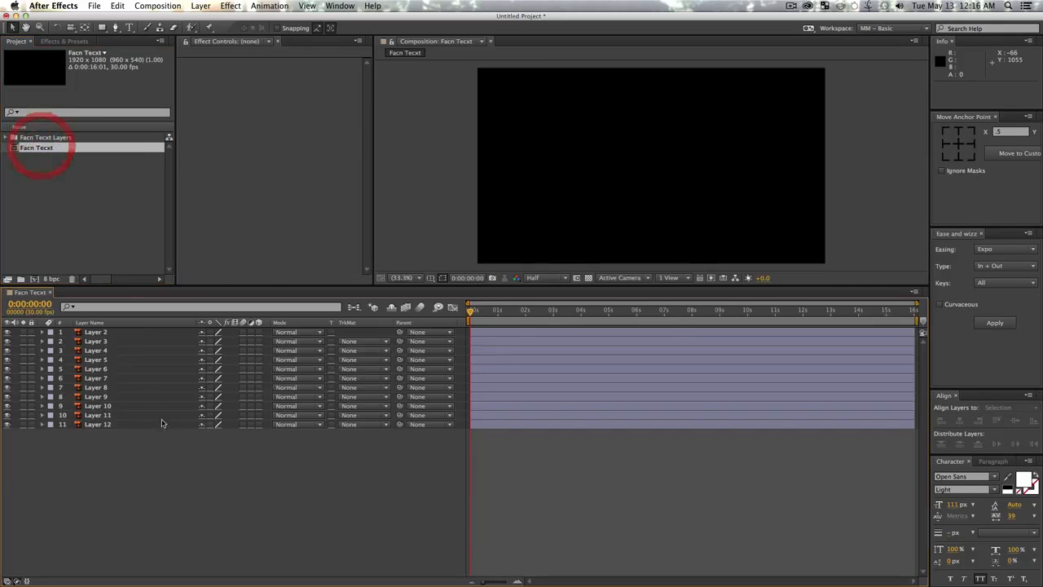
Add a 1920 x 1080 dark cyan solid, place it beneath all the M strip layers and lock it.
key(super+y)
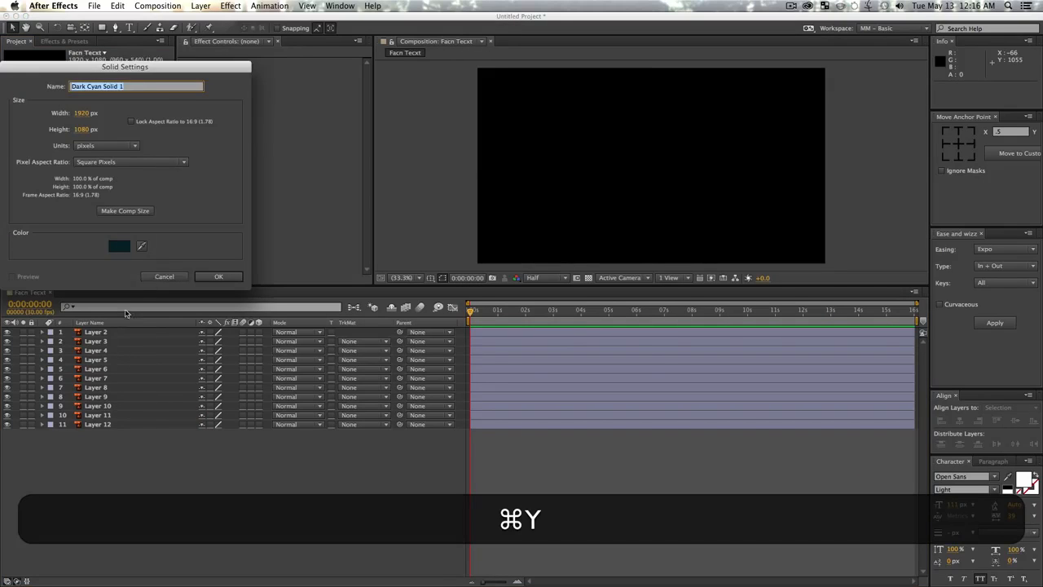
click(218, 276)
drag(102, 332, 102, 464)
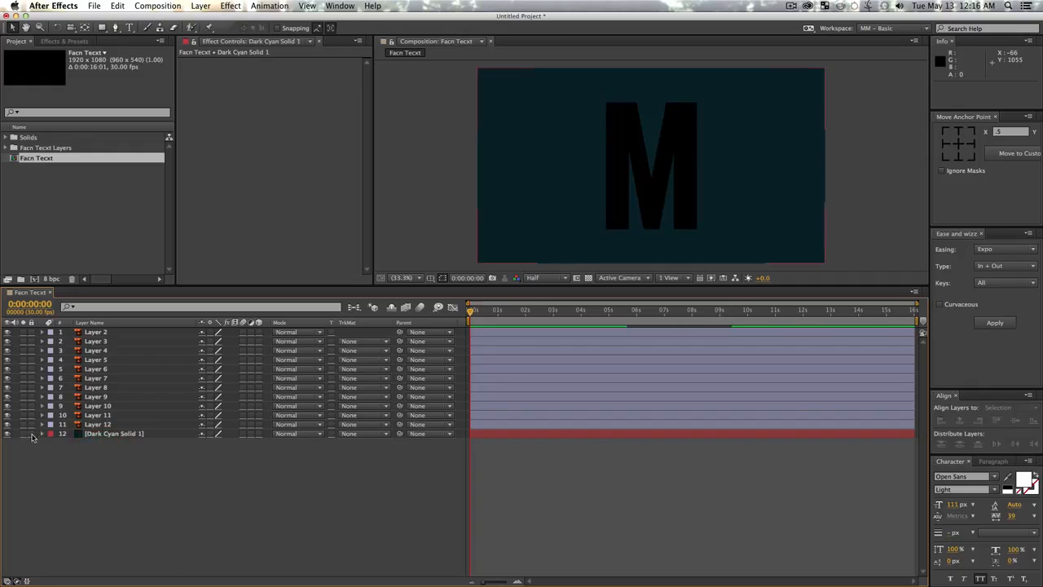
click(30, 434)
Move the anchor points of Layer 2 through Layer 12 to the bottom center of each strip.
click(104, 424)
shift+click(129, 332)
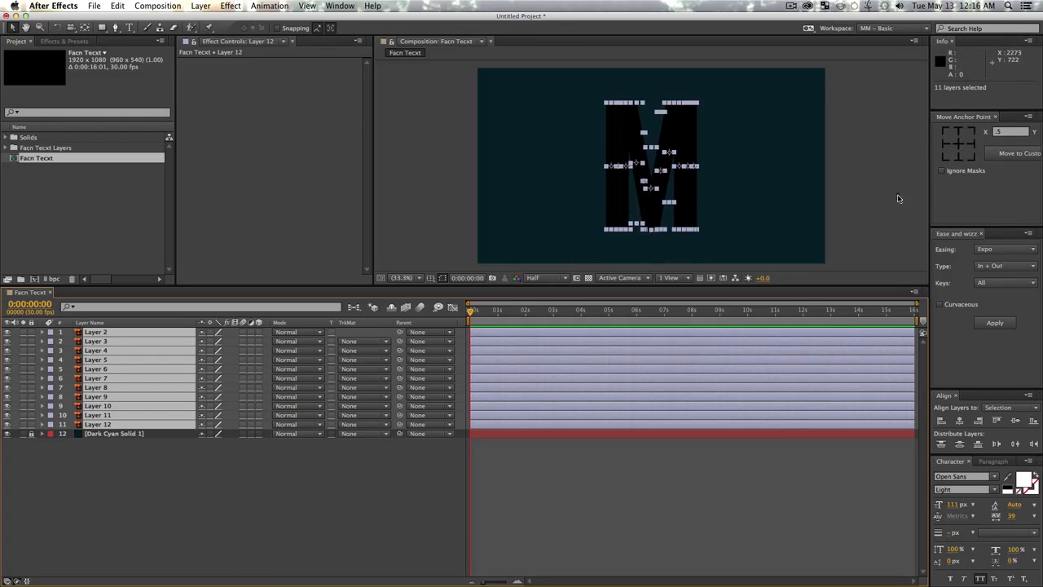
click(958, 159)
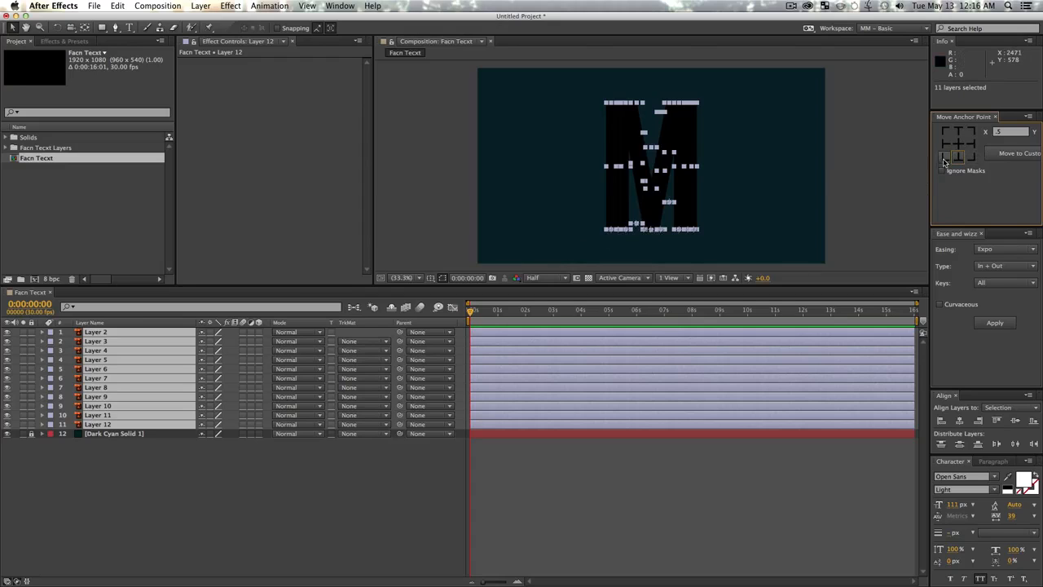
Set Rotation and Scale keyframes on all eleven strip layers at 0:00:00:26.
click(493, 312)
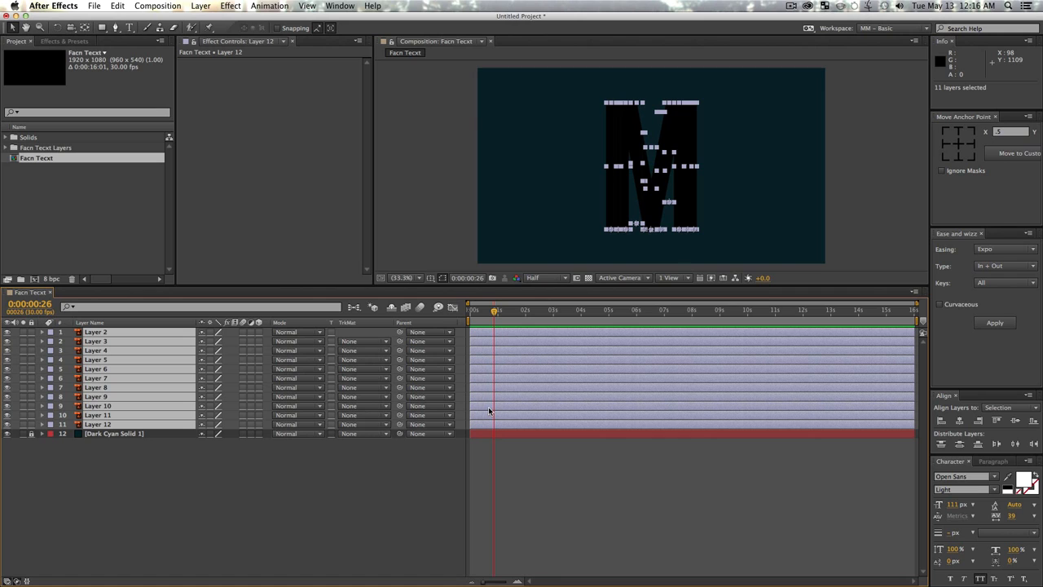
key(r)
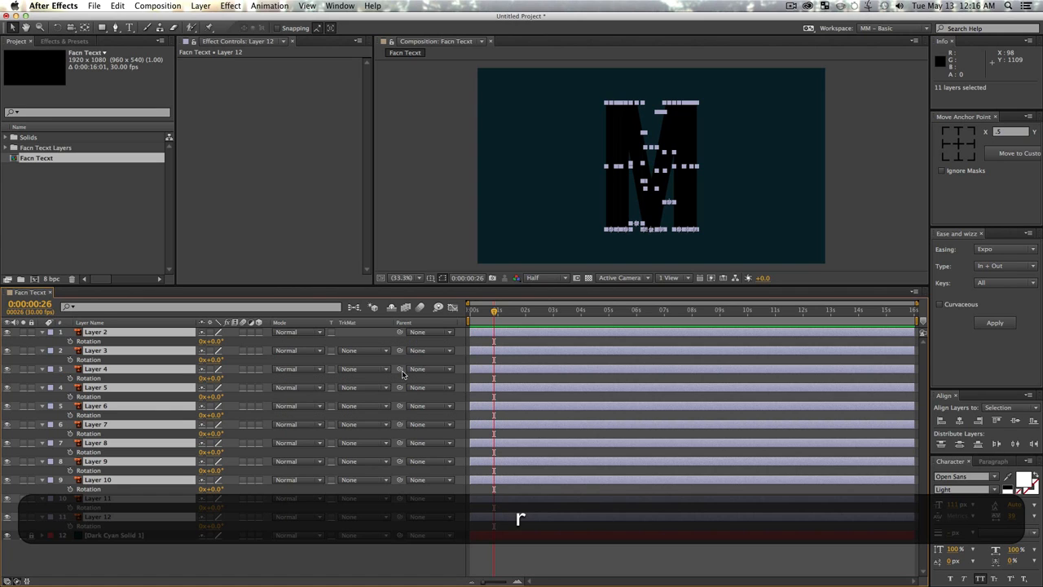
click(70, 341)
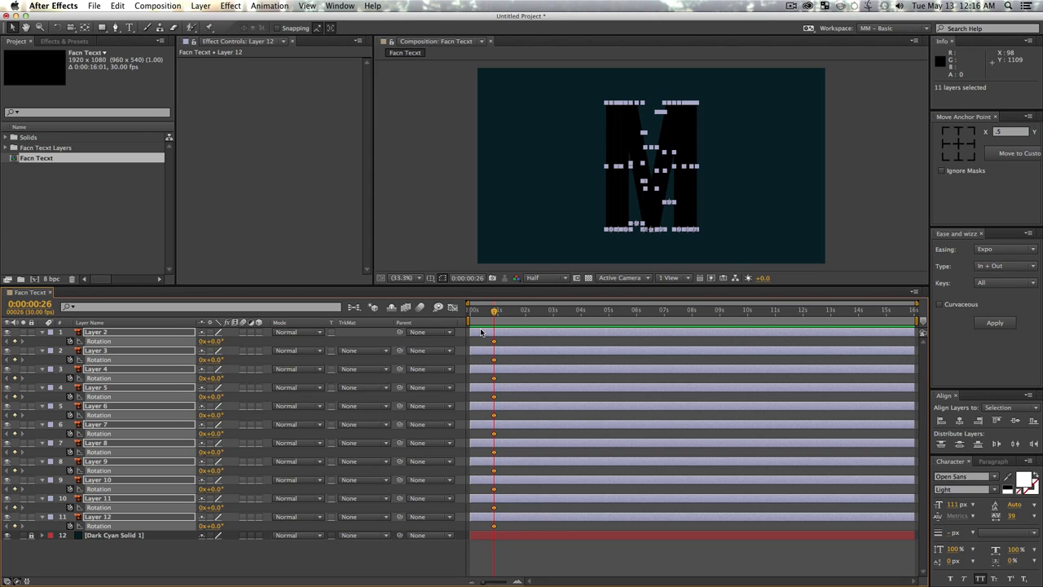
key(s)
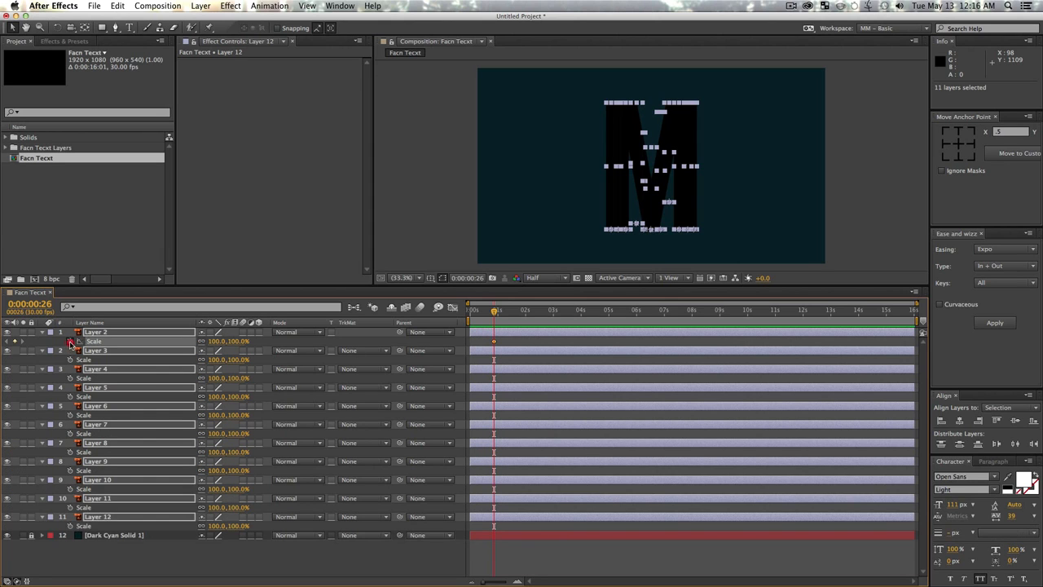
At 0:00:00:05, set all strip layers' Rotation to -73° and Scale to 0%, and preview the animation.
key(u)
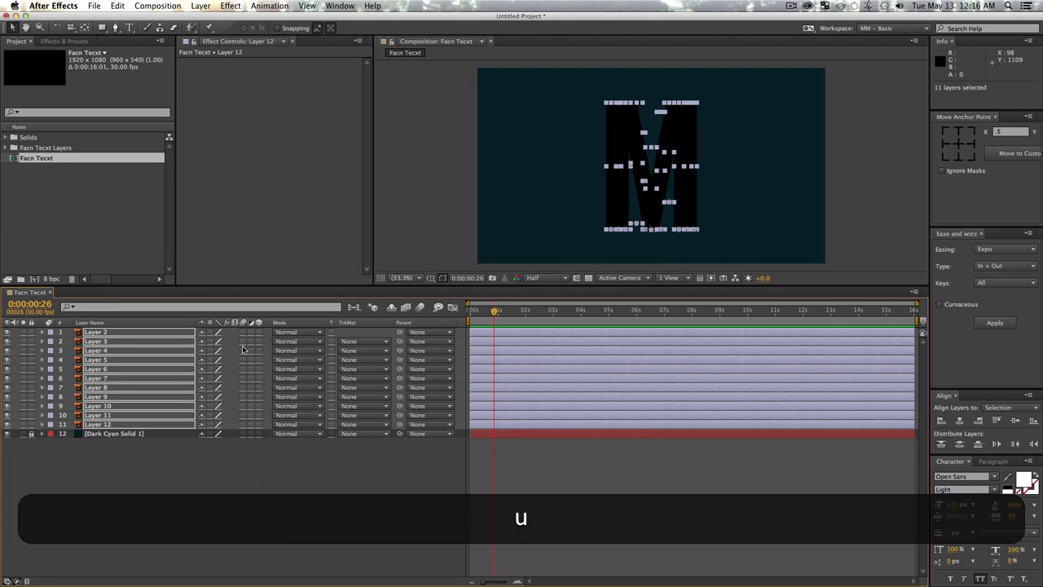
key(grave)
key(u)
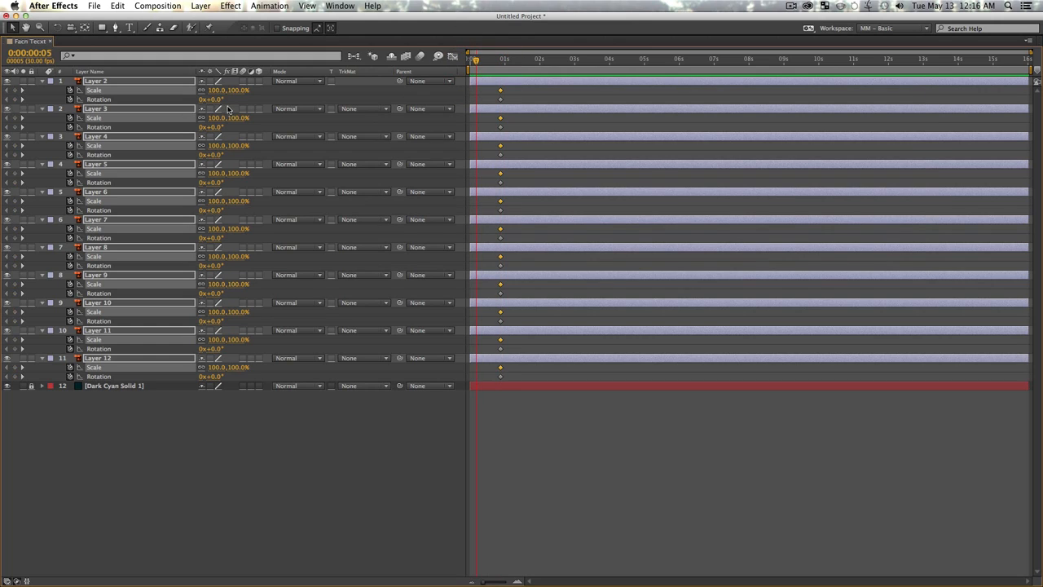
drag(214, 101, 179, 107)
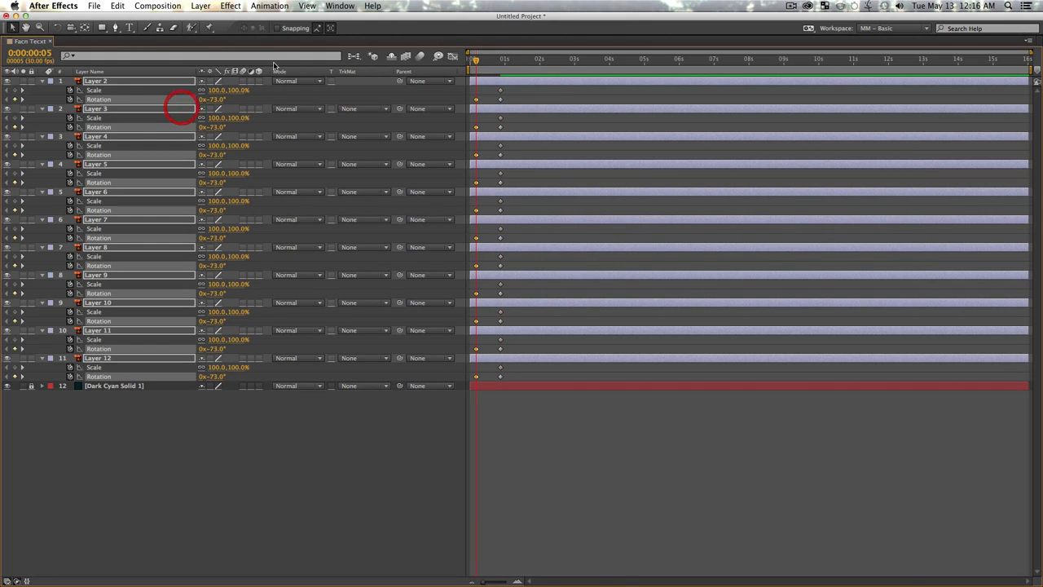
click(236, 91)
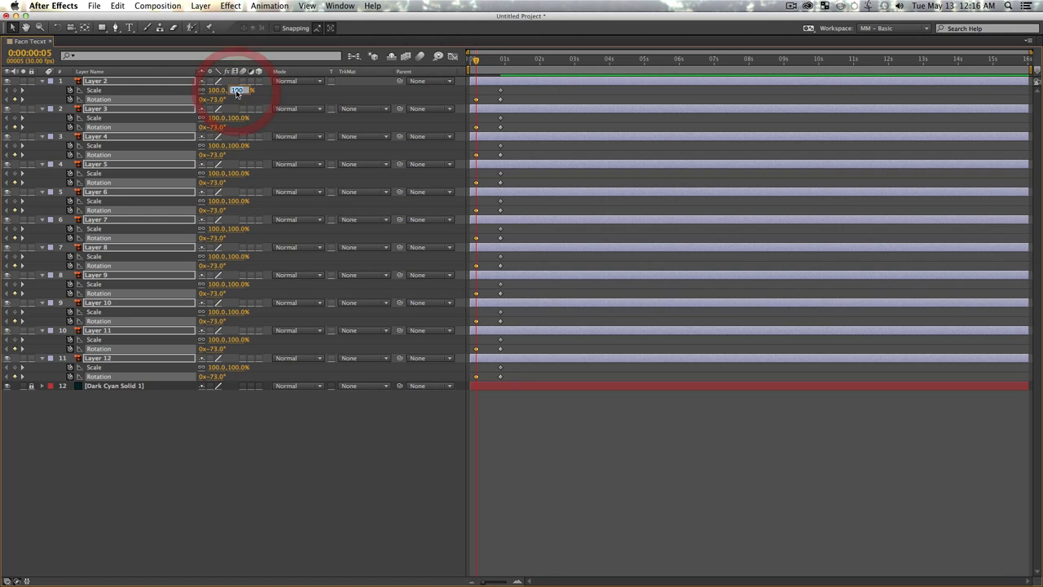
text(0)
key(Return)
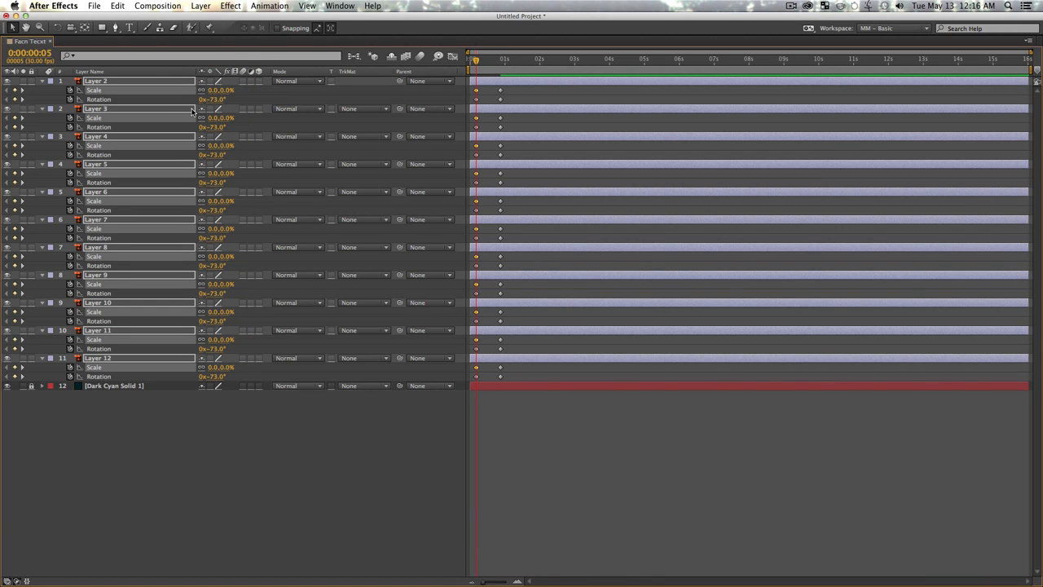
key(grave)
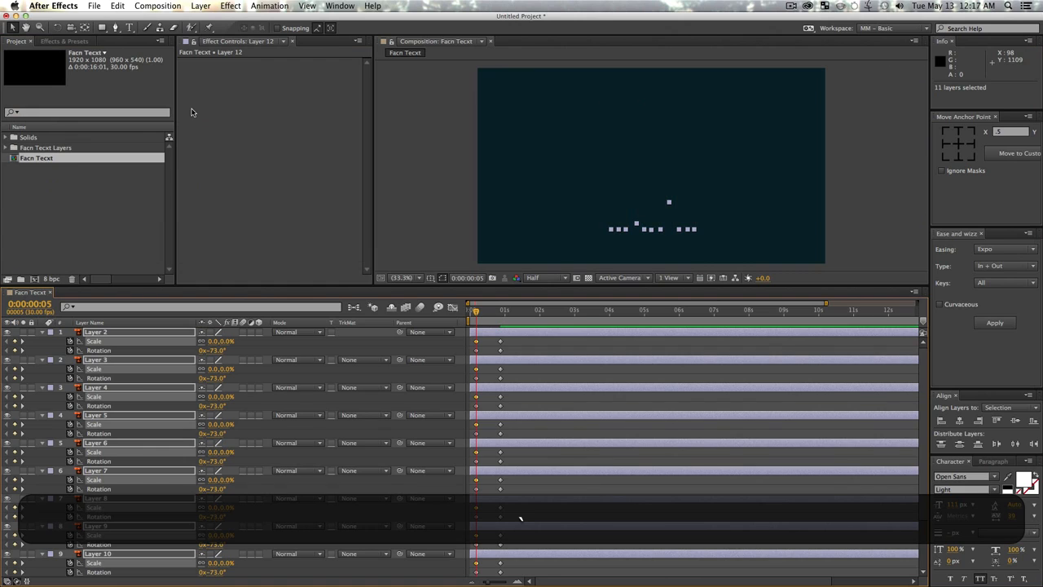
key(space)
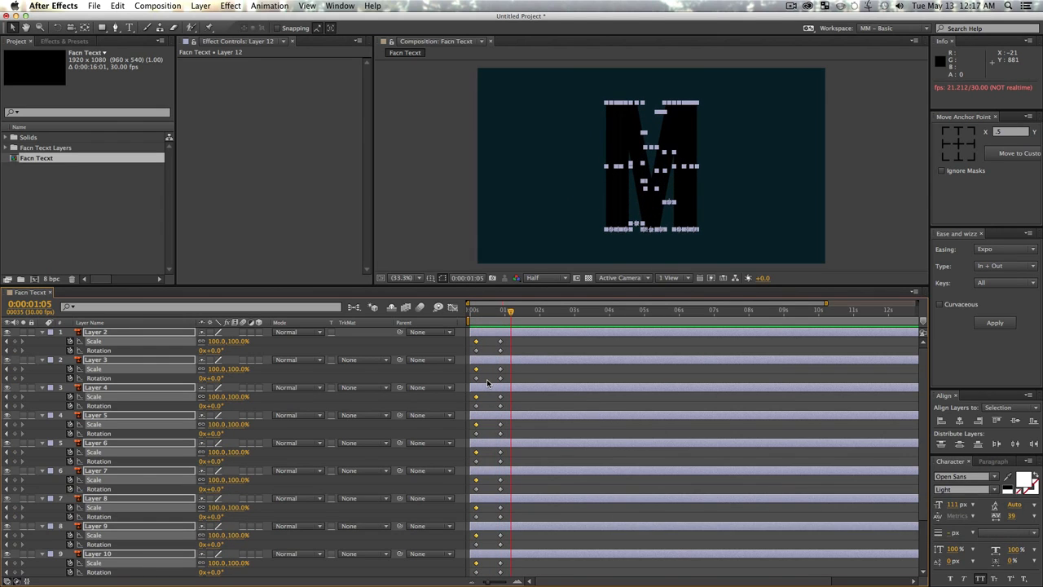
Apply Easy Ease to all Scale and Rotation keyframes of the strip layers.
key(grave)
drag(506, 318, 434, 76)
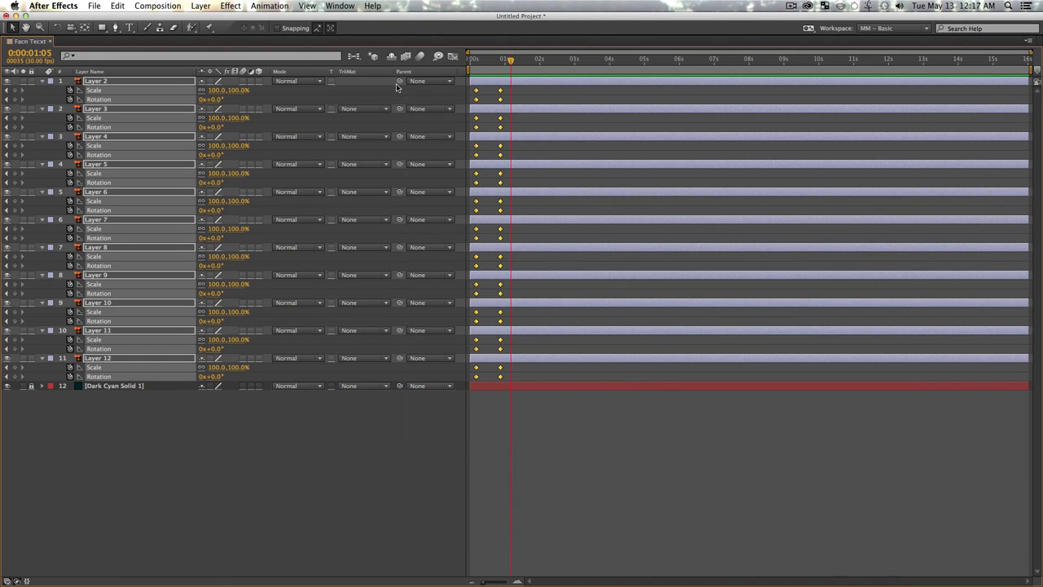
key(F9)
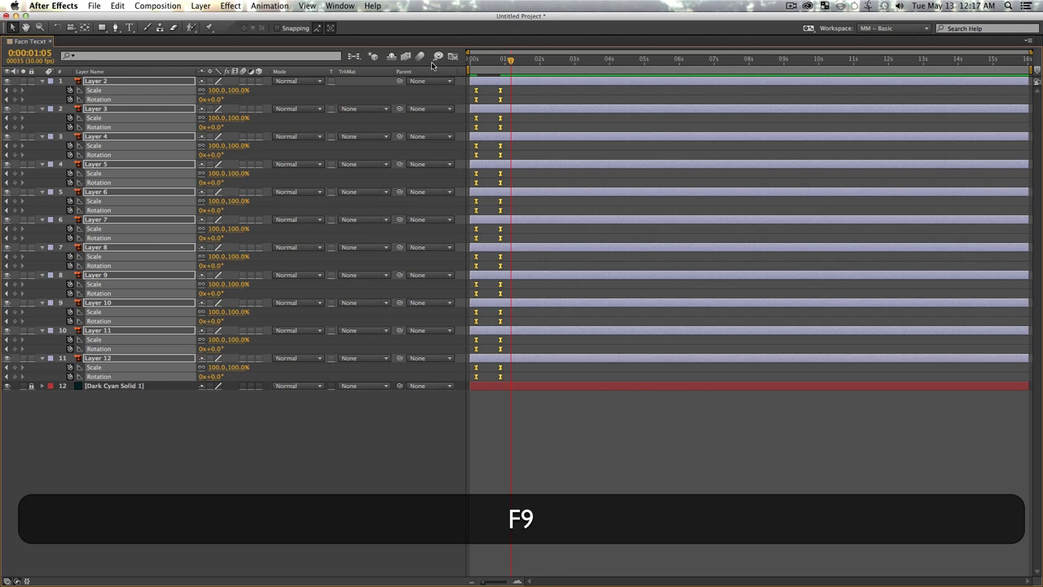
In the speed graph, raise the outgoing influence of the first Scale and Rotation keyframes to 100%.
click(451, 58)
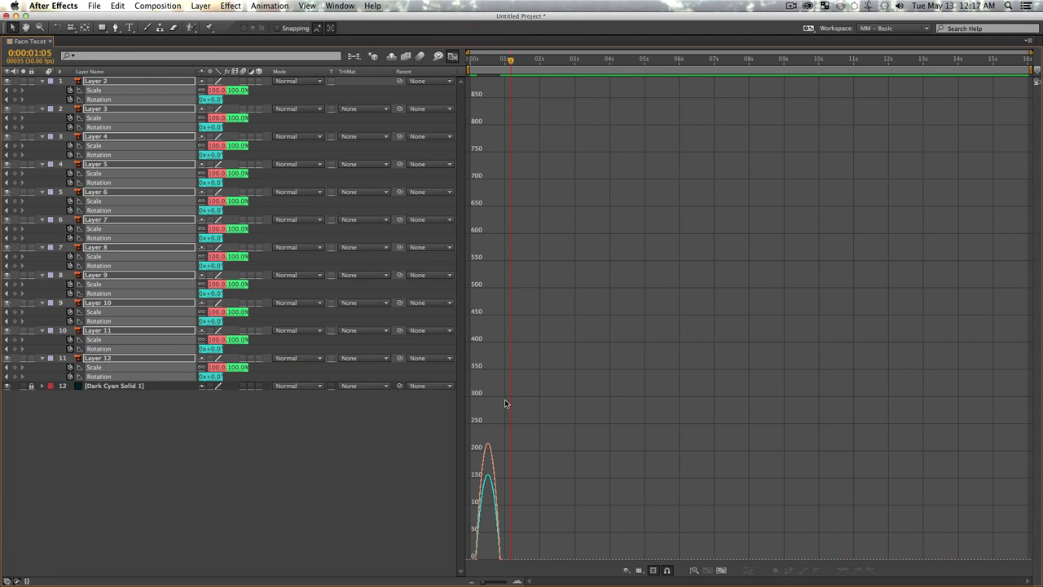
click(717, 570)
drag(514, 558, 435, 500)
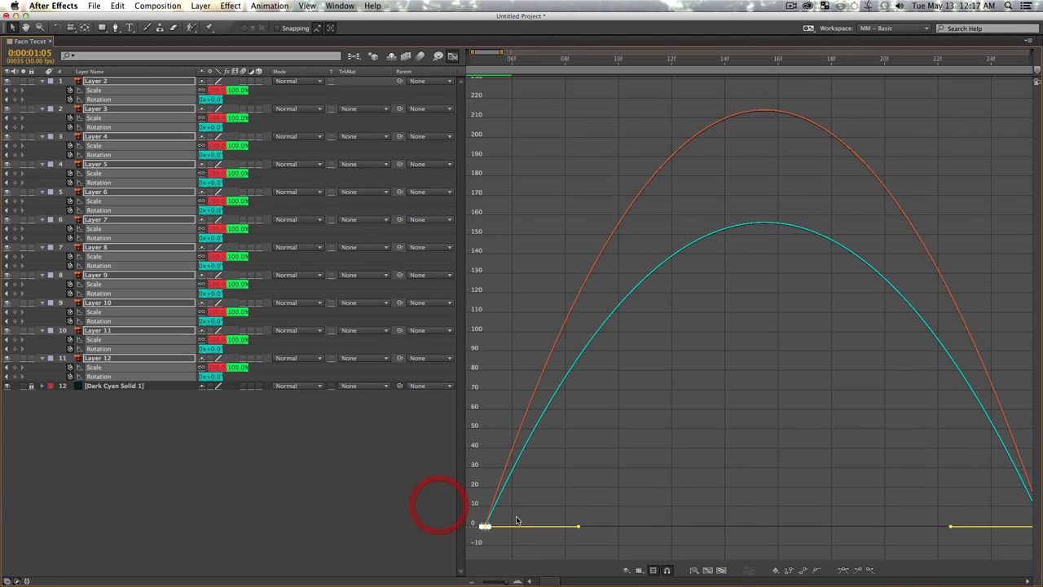
drag(579, 526, 819, 523)
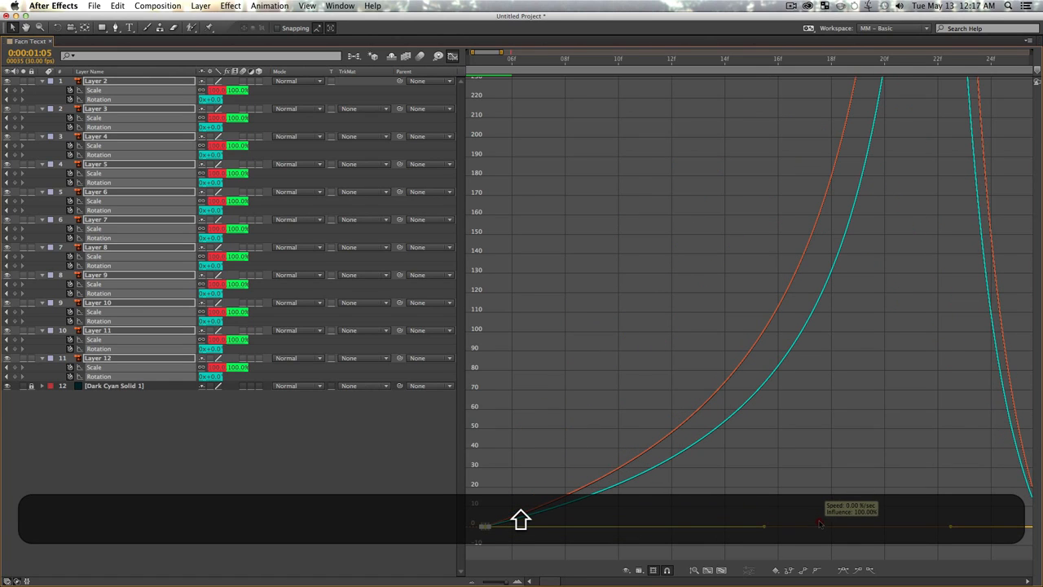
click(451, 55)
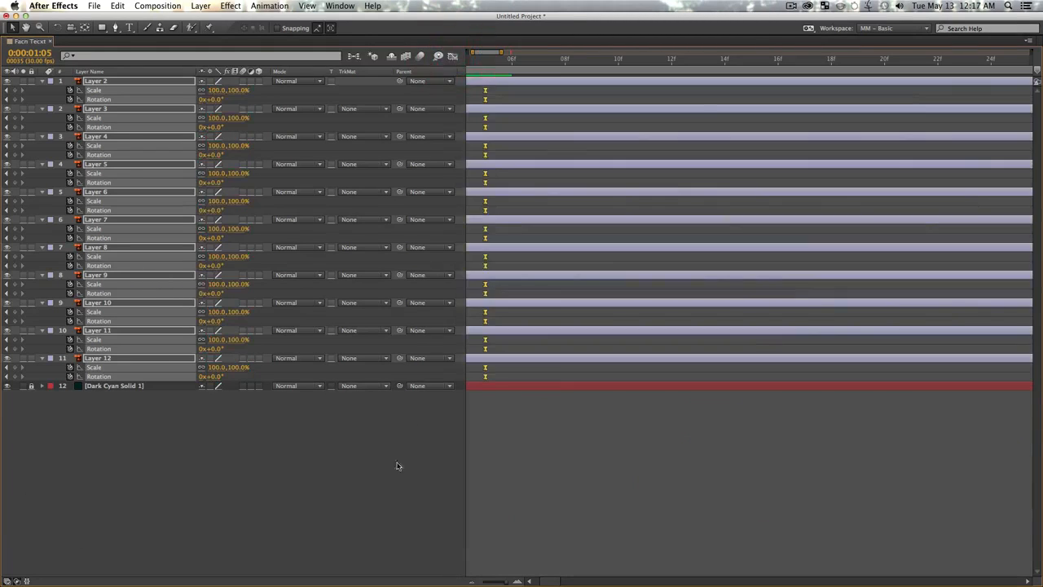
click(379, 492)
key(grave)
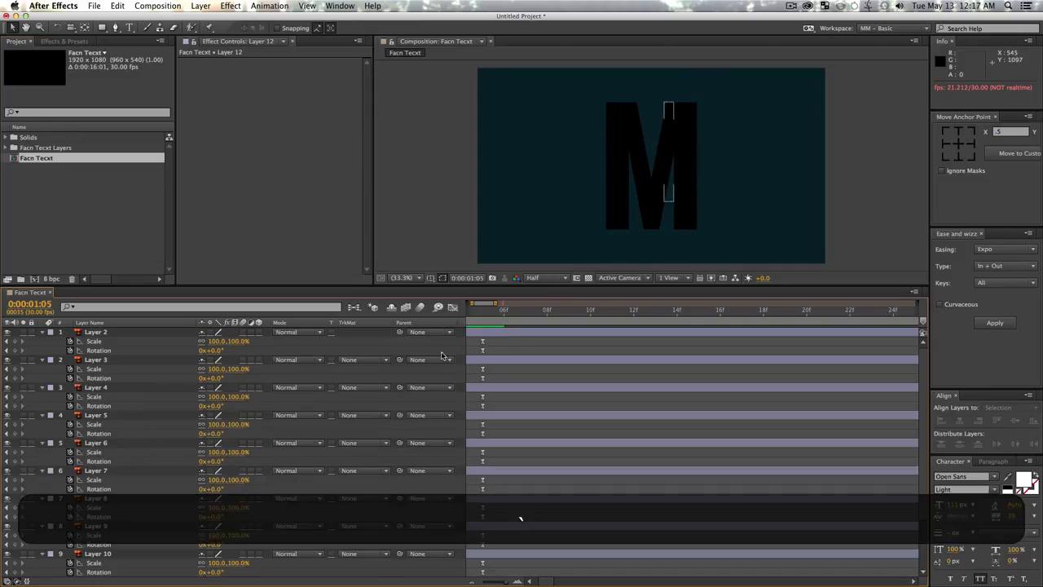
Collapse all the strip layers' properties and trim the layers' out points to 0:00:00:02.
key(super+a)
key(super+u)
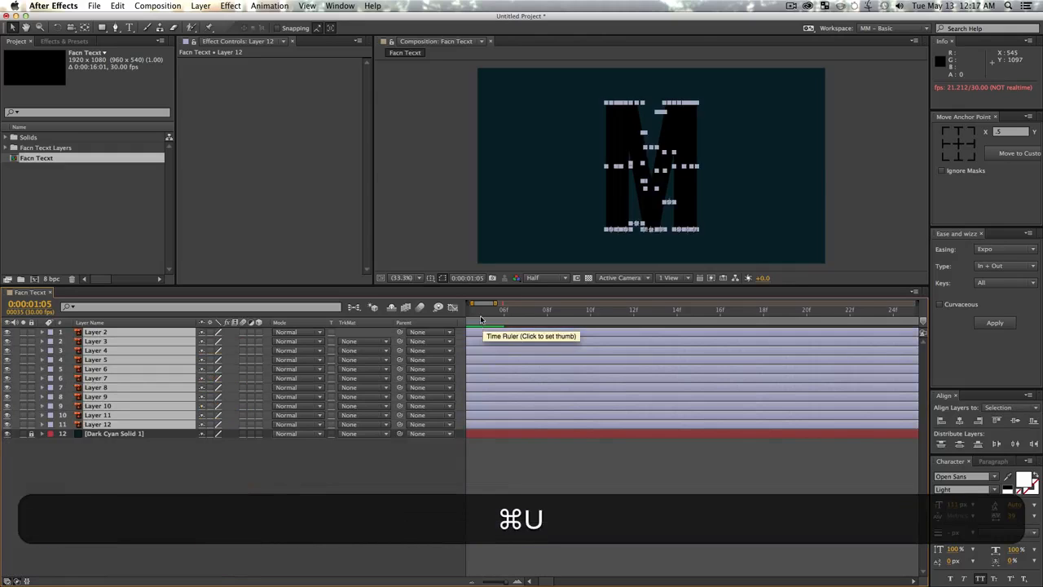
key(u)
drag(496, 583, 480, 582)
drag(479, 314, 470, 317)
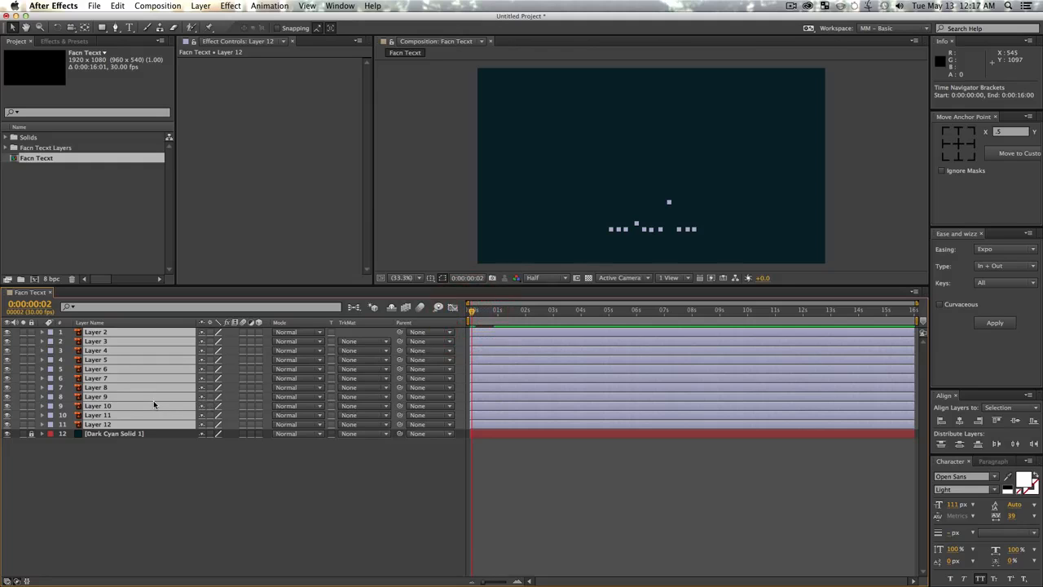
key(alt+bracketright)
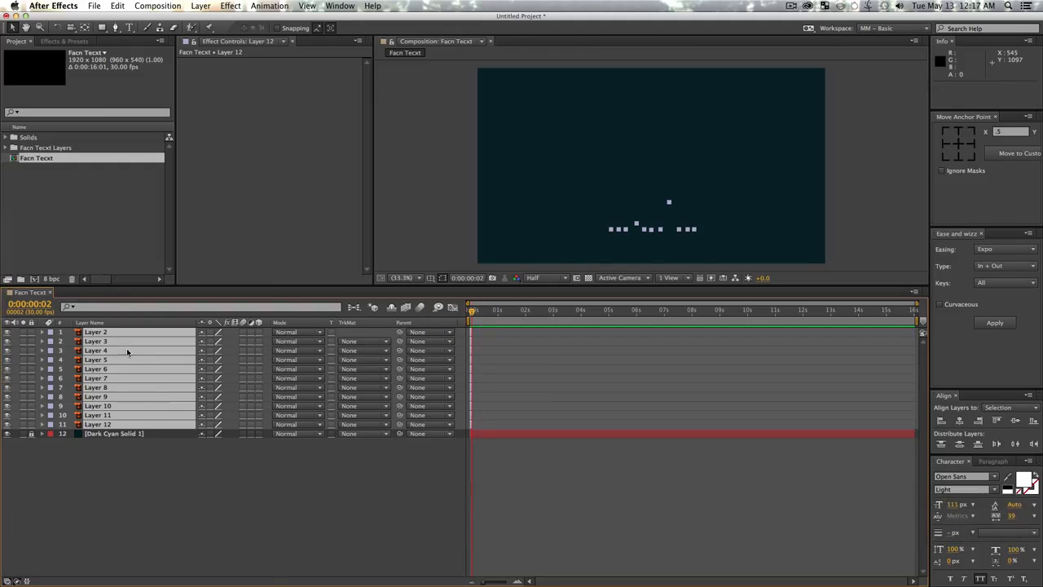
Sequence the strip layers with an overlap duration of 0:00:00:01 and the transition off.
right_click(127, 352)
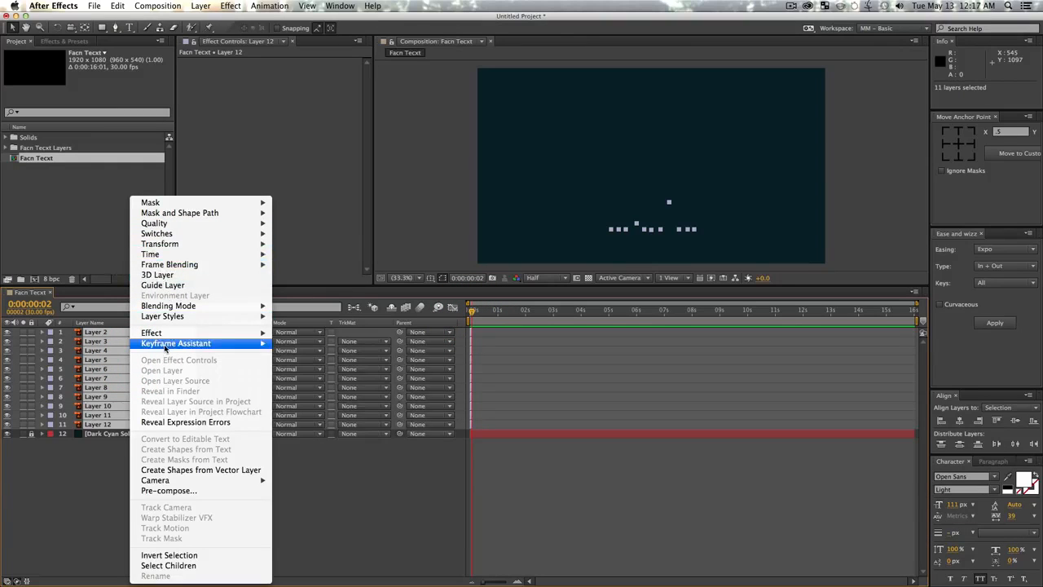
mouse_move(165, 348)
click(344, 418)
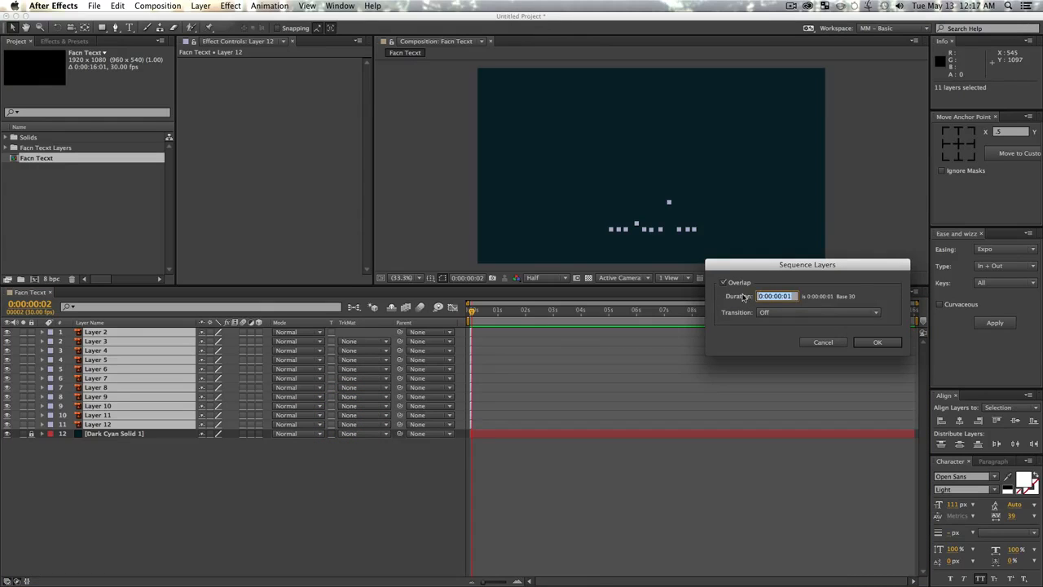
click(881, 341)
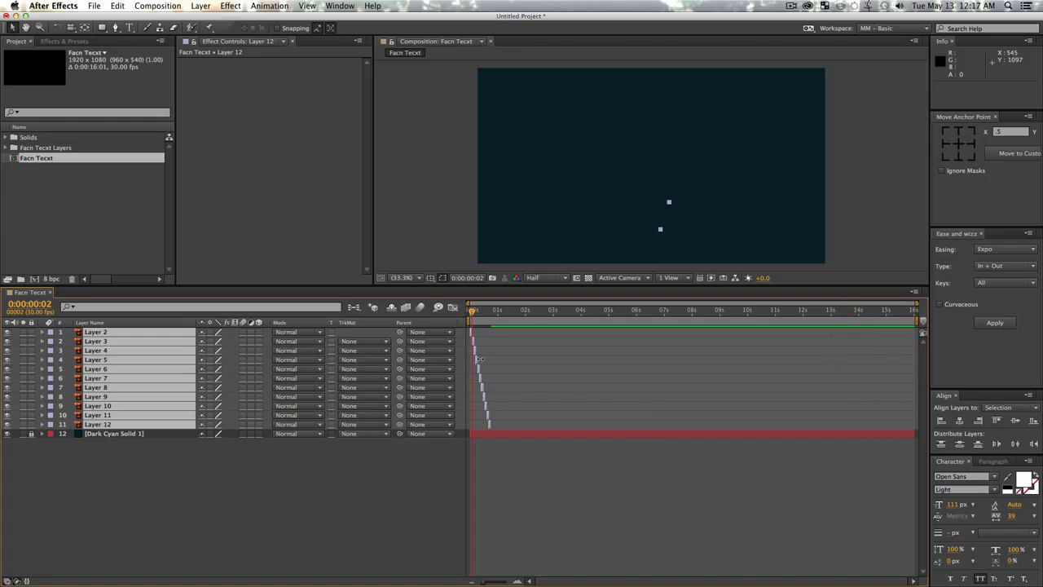
Extend the out points of all sequenced strip layers to the end of the composition and play back the animation.
click(827, 369)
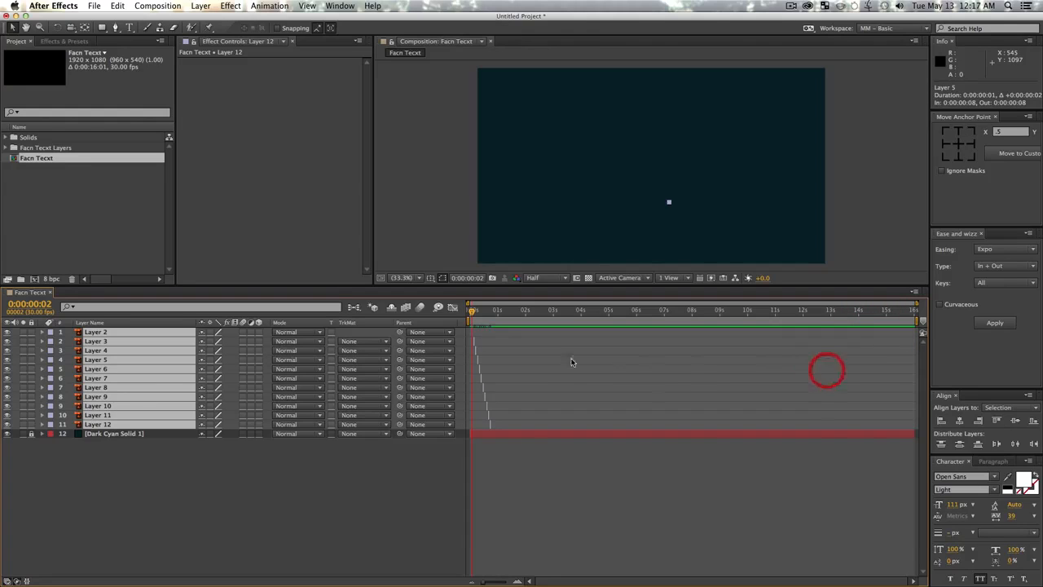
key(super+z)
drag(475, 351, 917, 352)
key(space)
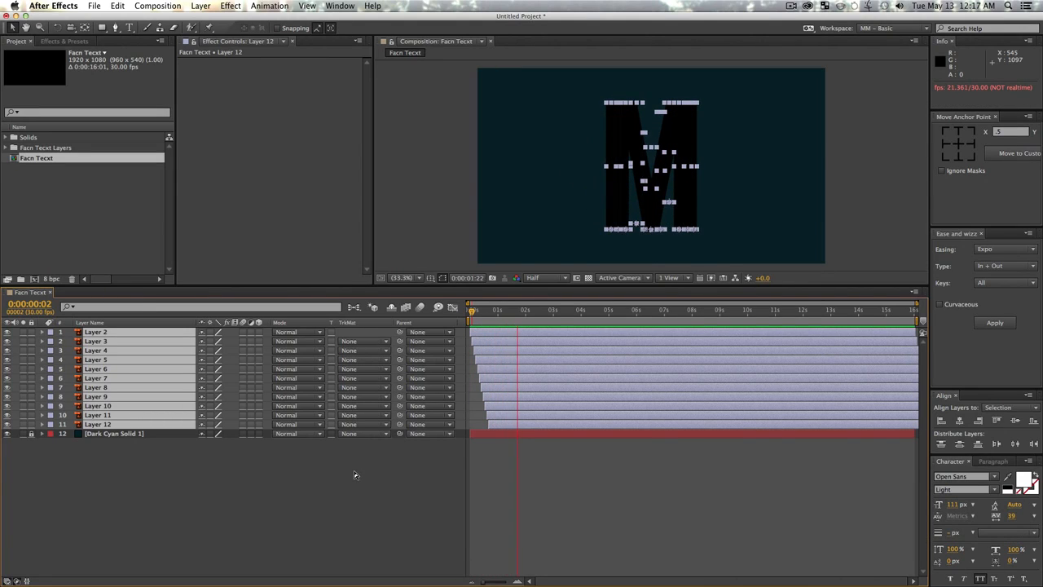
key(space)
Pre-compose Layer 2 through Layer 12 as "lasdf", moving all attributes into the new composition.
click(243, 524)
click(109, 423)
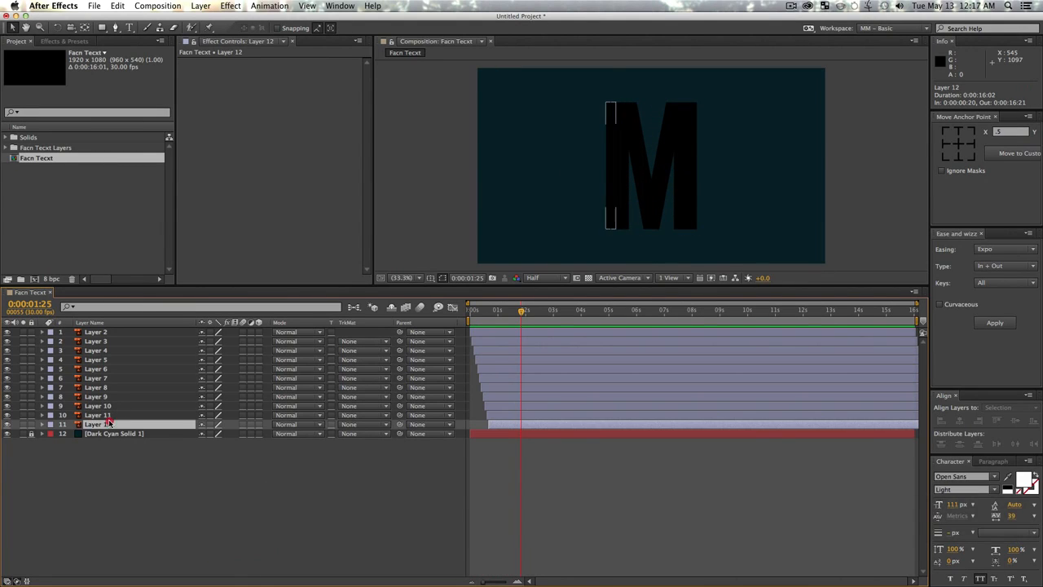
shift+click(111, 334)
key(shift+super+c)
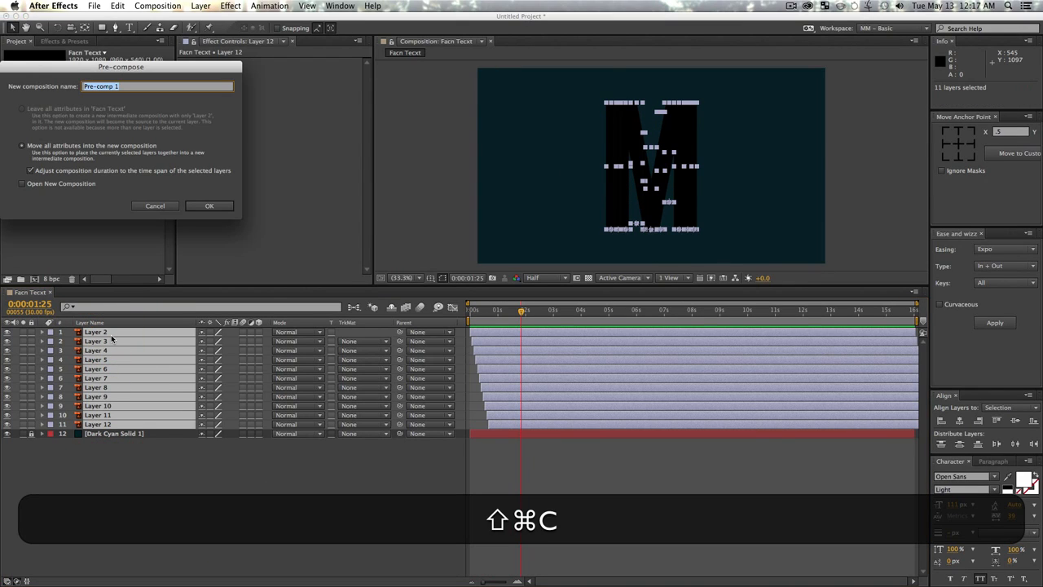
text(lasdf)
key(Return)
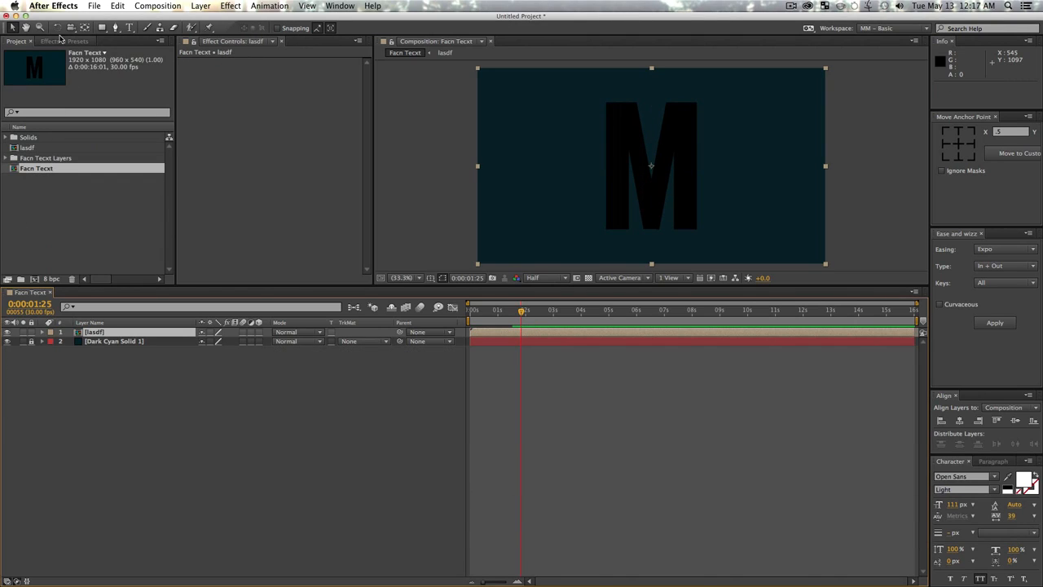
Apply the Generate Fill effect to the lasdf pre-comp layer with its default red color.
click(60, 40)
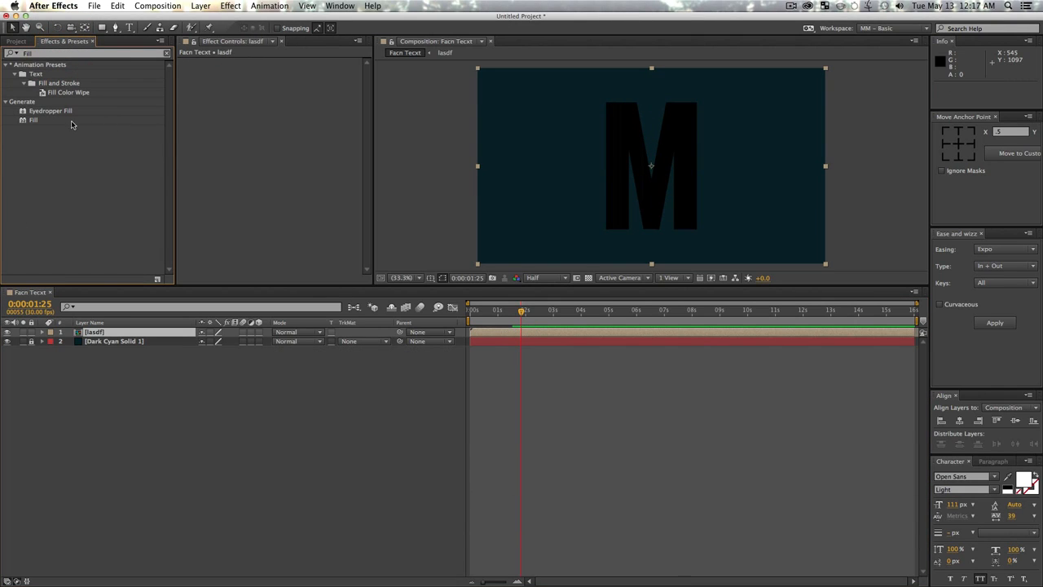
drag(37, 123, 93, 336)
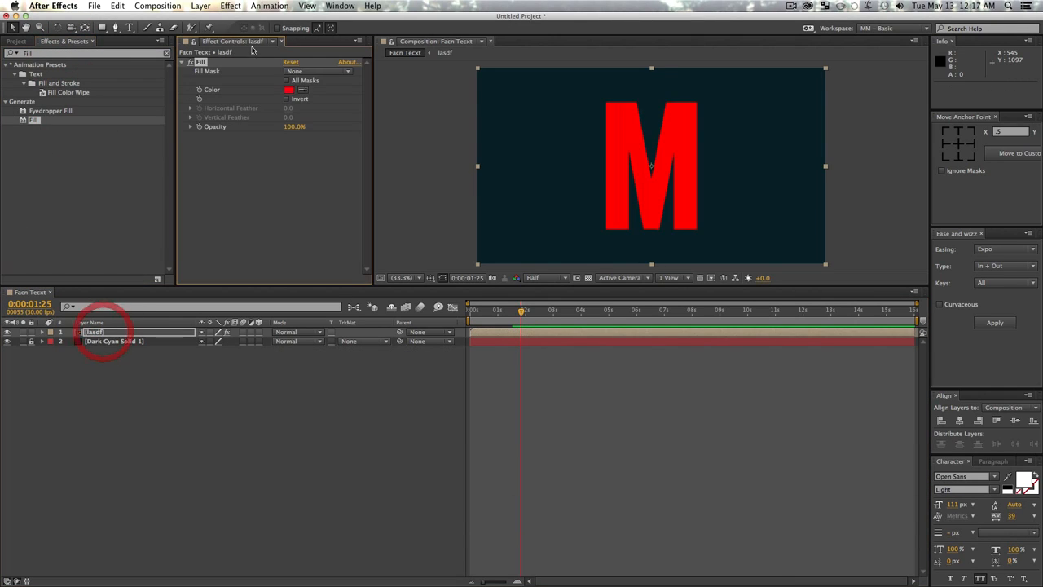
click(319, 417)
End the work area at 0:00:03:20 and preview the M animation from the first frame.
drag(522, 310, 573, 310)
key(n)
key(0)
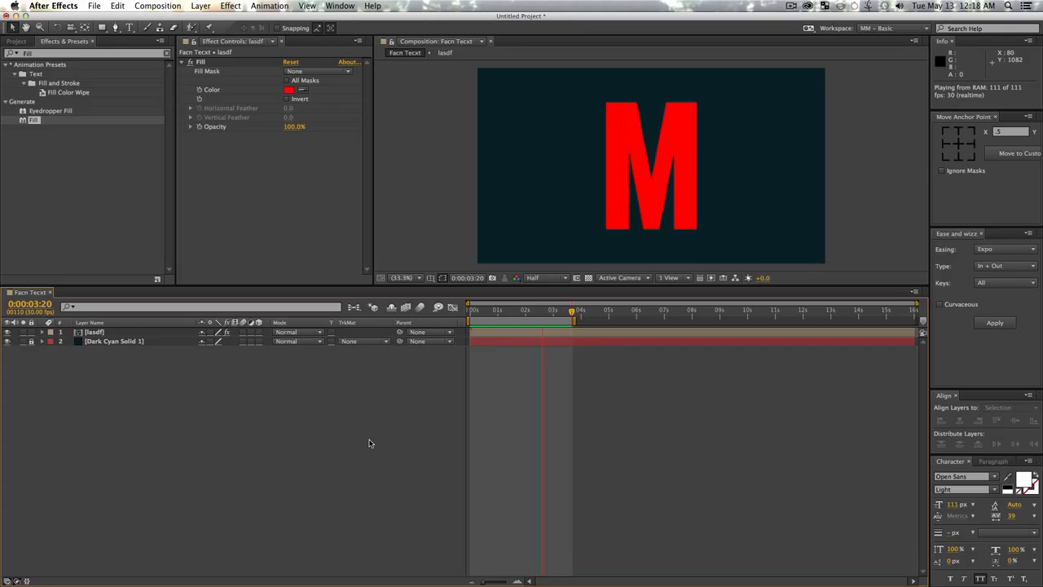
key(space)
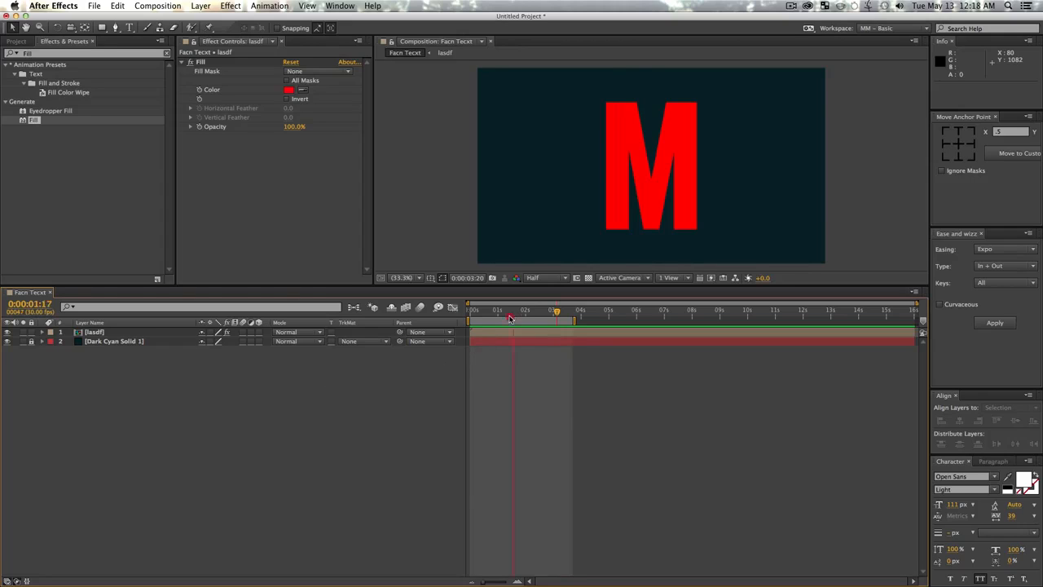
drag(510, 317, 470, 318)
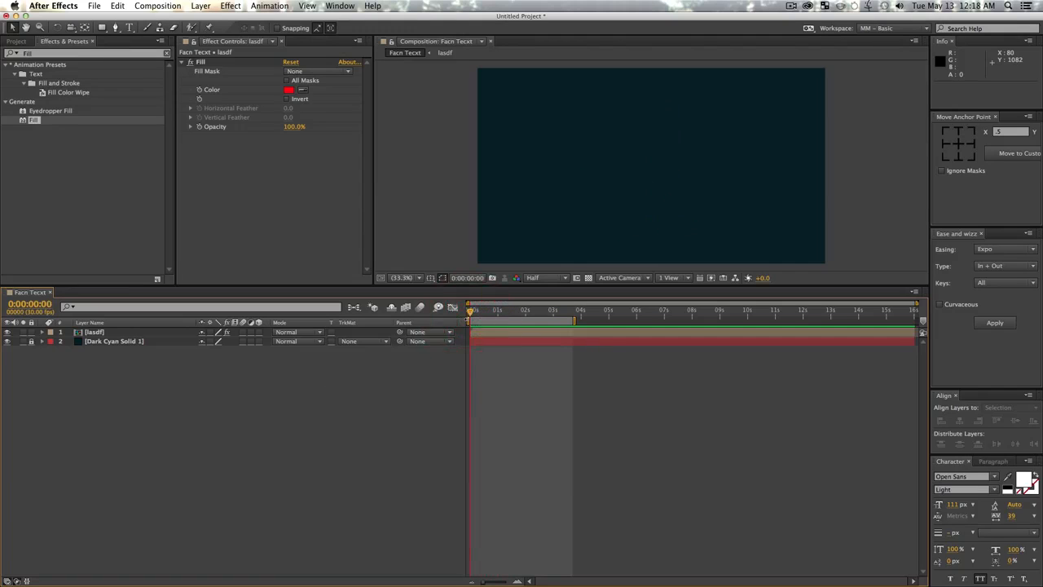
key(space)
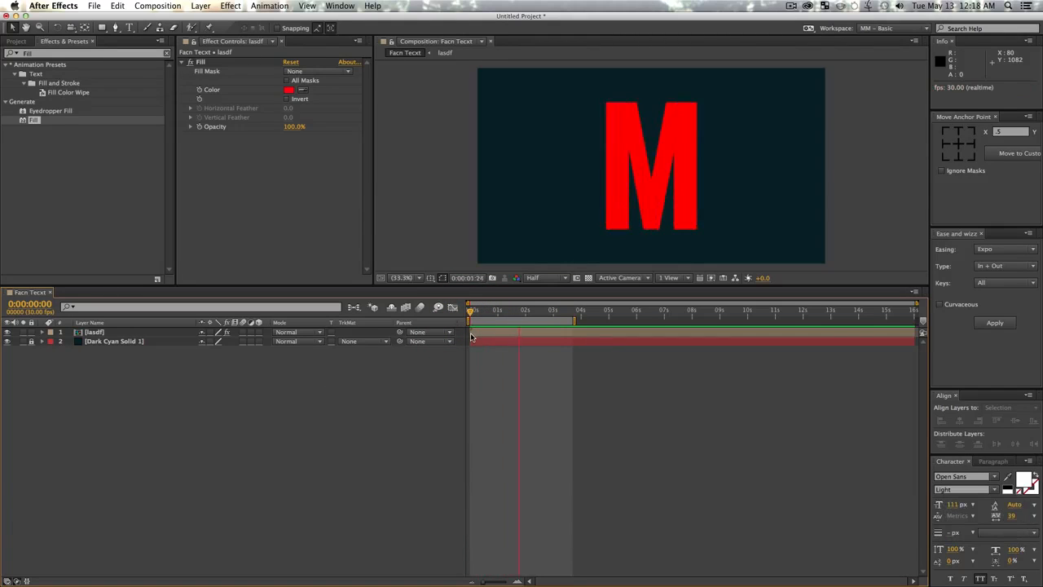
key(space)
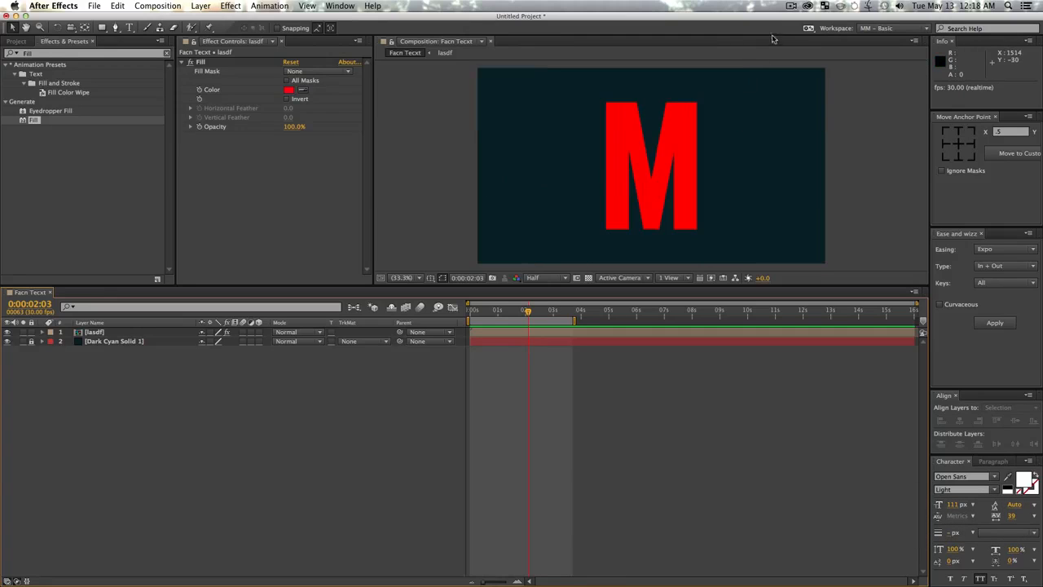
click(788, 6)
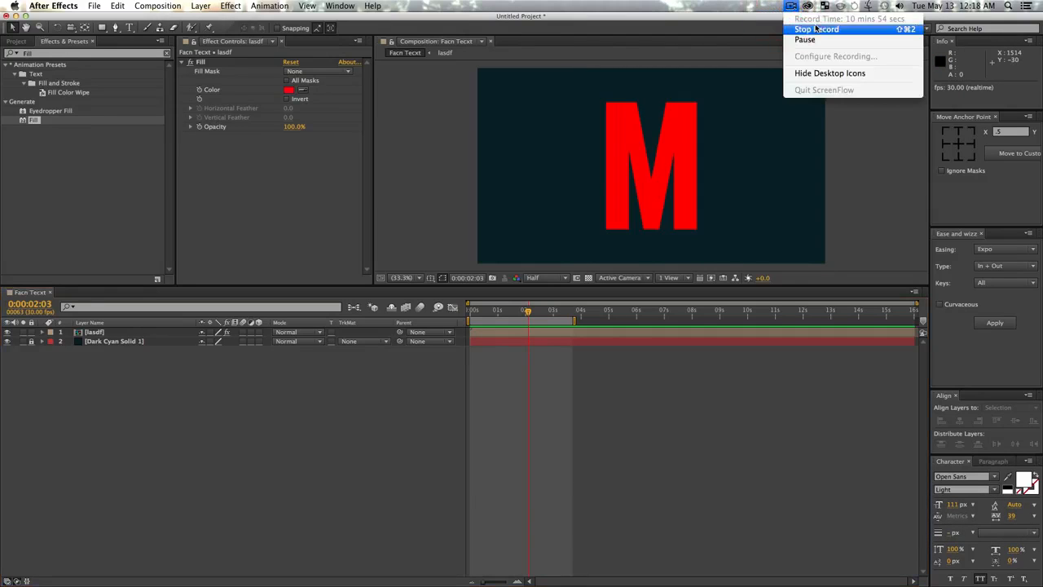